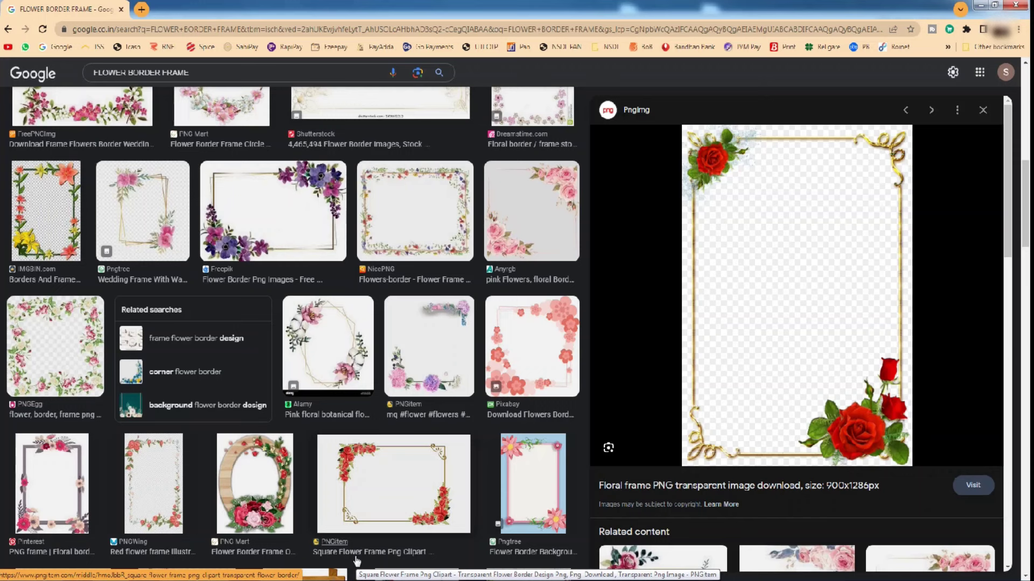
# Step: Scroll the flower border frame results and preview the Pinterest and iStock pink frames
pyautogui.scroll(-3, 531, 499)
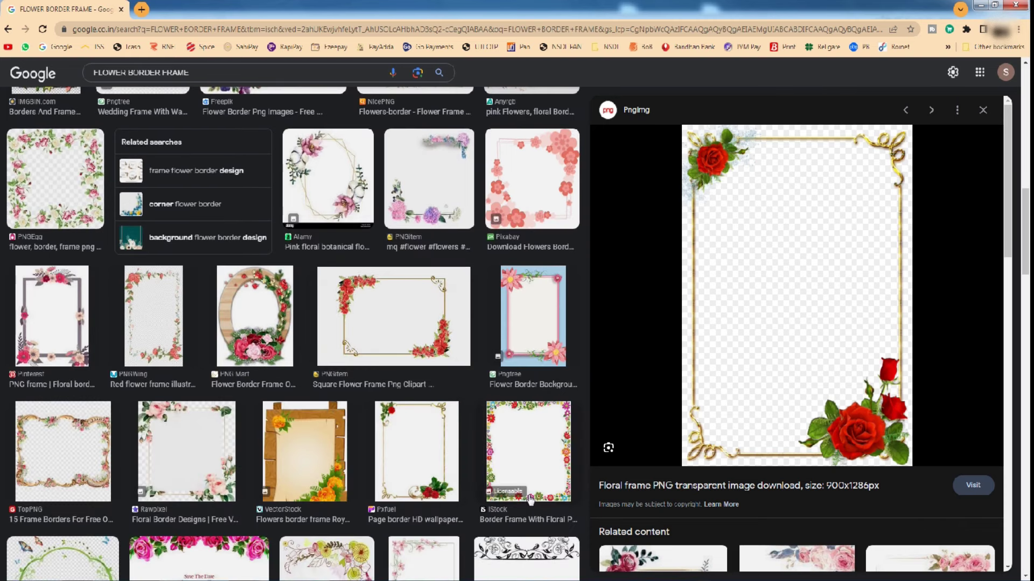
pyautogui.scroll(-2, 531, 498)
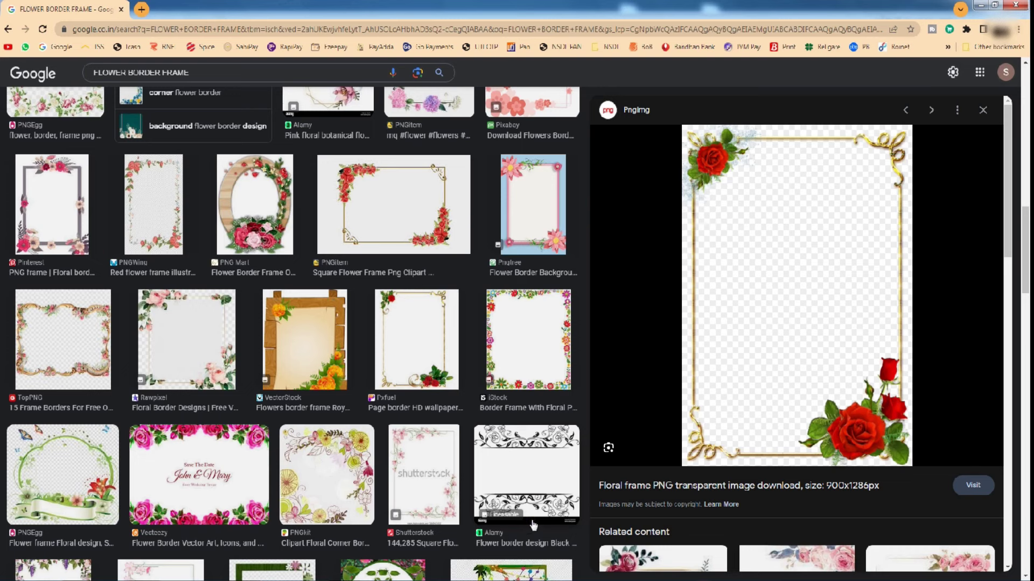
pyautogui.press('Right')
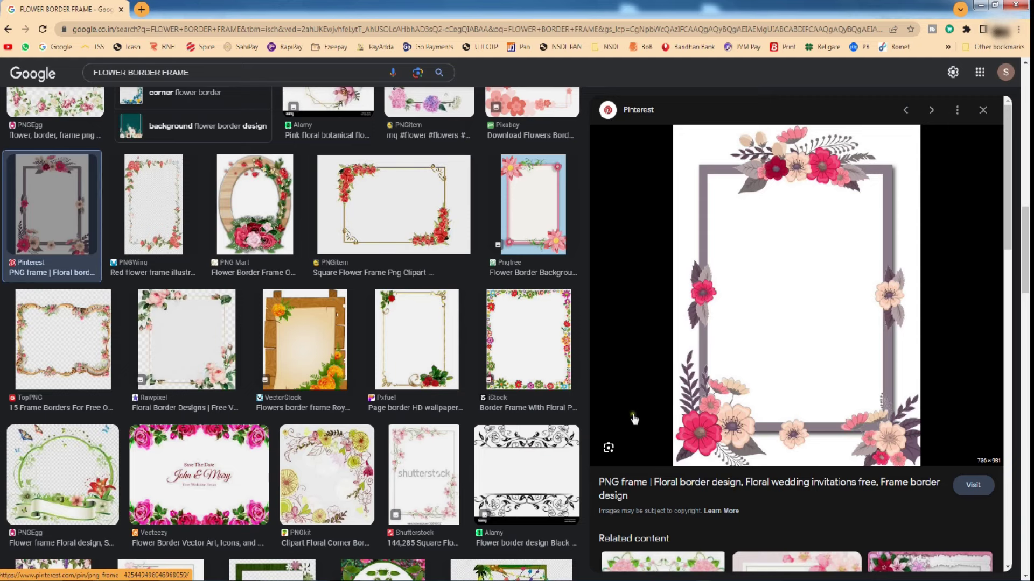
pyautogui.scroll(-2, 634, 419)
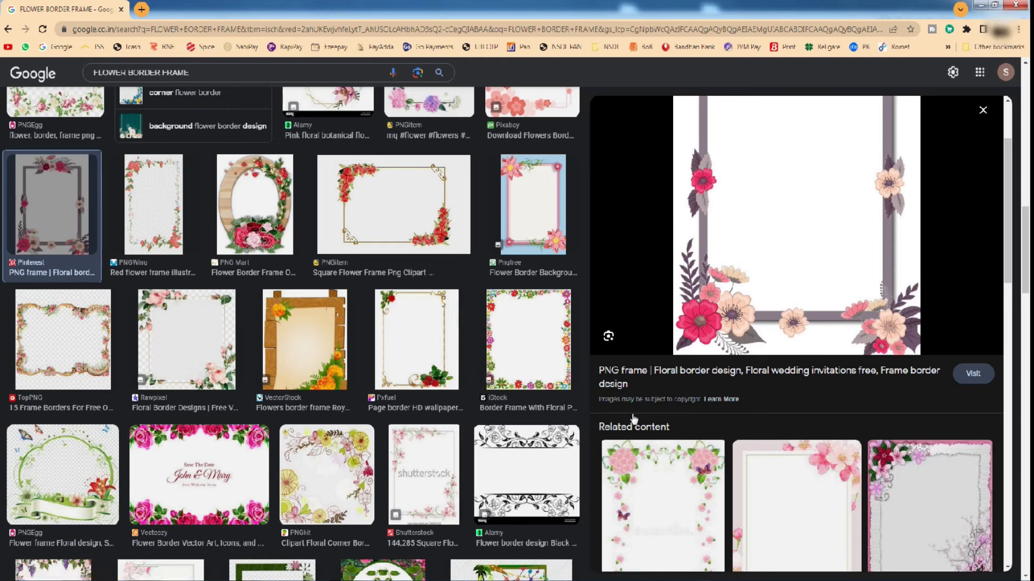
pyautogui.click(696, 446)
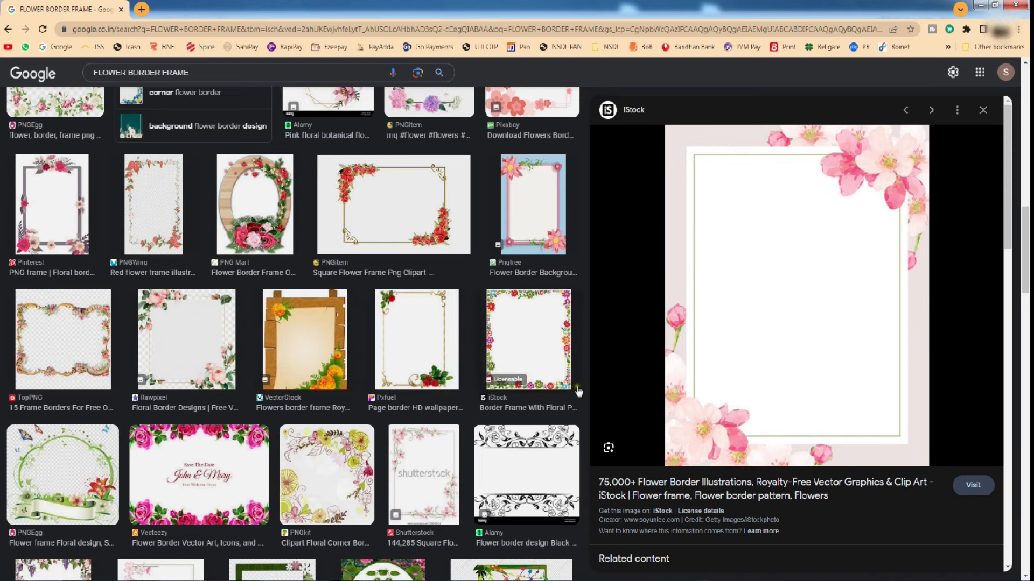
# Step: Preview the pink and green flower frame, then switch to the project images folder
pyautogui.scroll(-3, 578, 392)
pyautogui.scroll(-2, 578, 391)
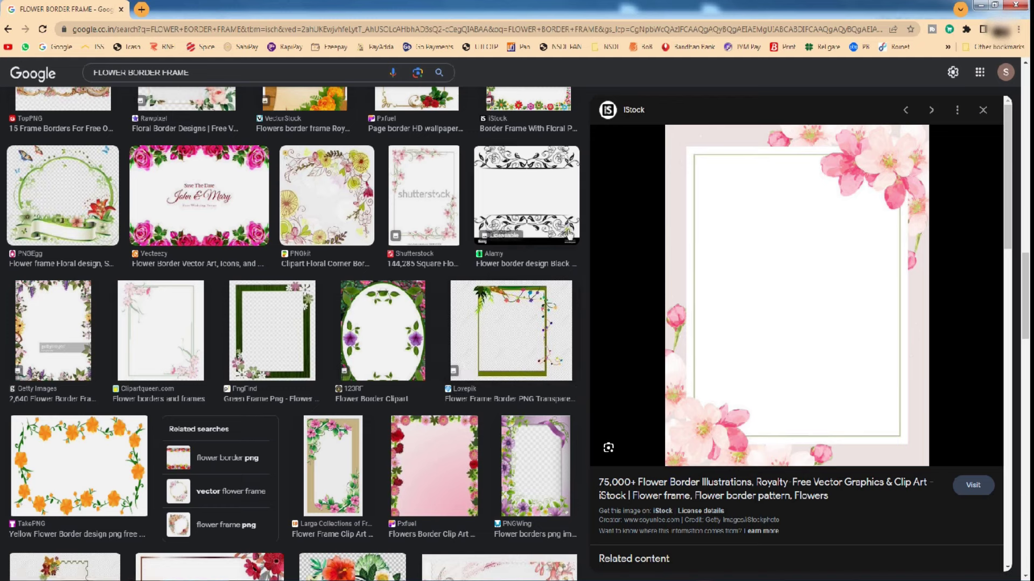
pyautogui.scroll(-3, 344, 323)
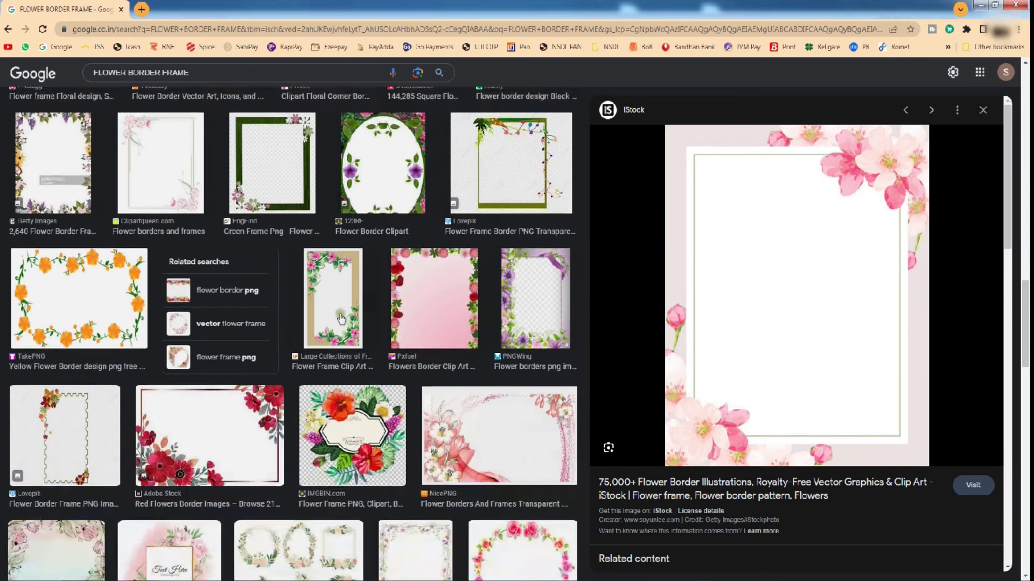
pyautogui.click(341, 318)
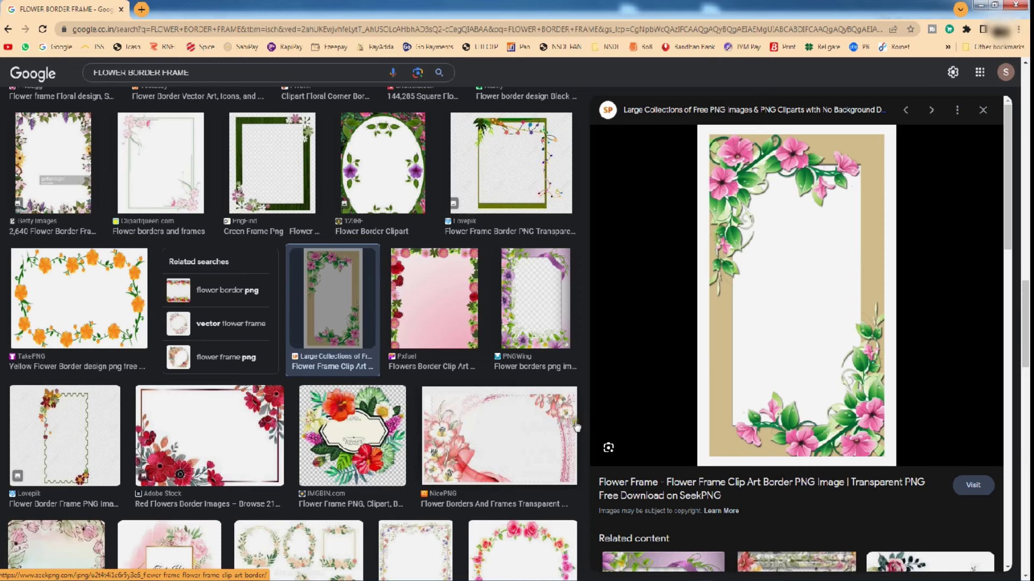
pyautogui.scroll(-2, 577, 426)
pyautogui.scroll(3, 580, 422)
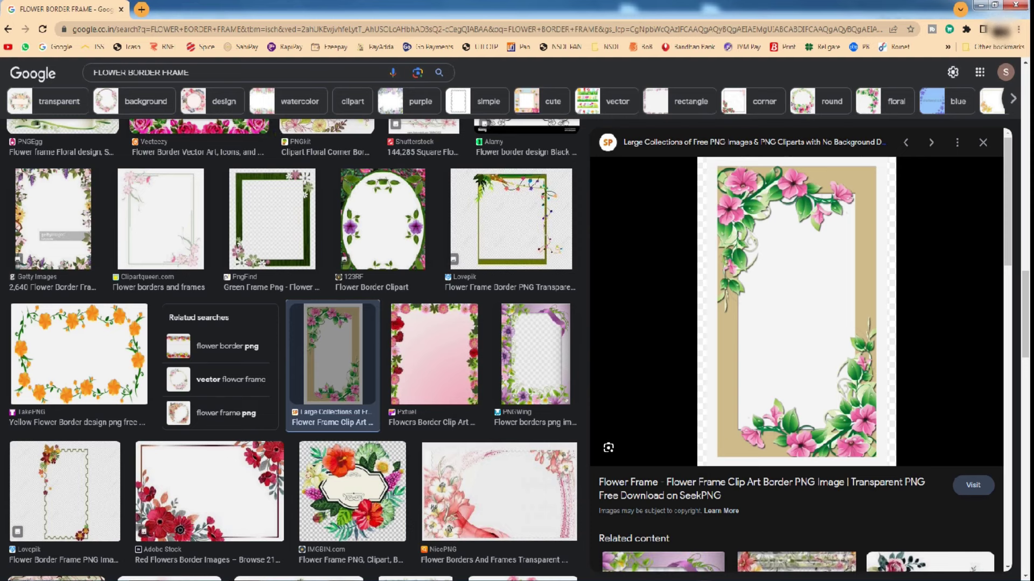
pyautogui.hotkey('alt', 'Tab')
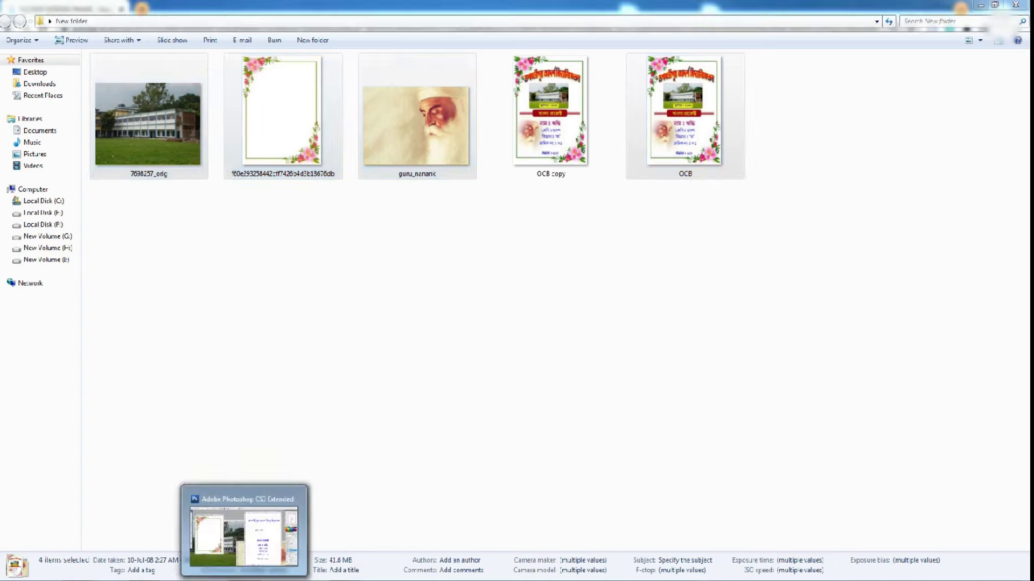
# Step: Create a new white A4 document using the International Paper preset, 300 ppi, RGB Color
pyautogui.click(229, 576)
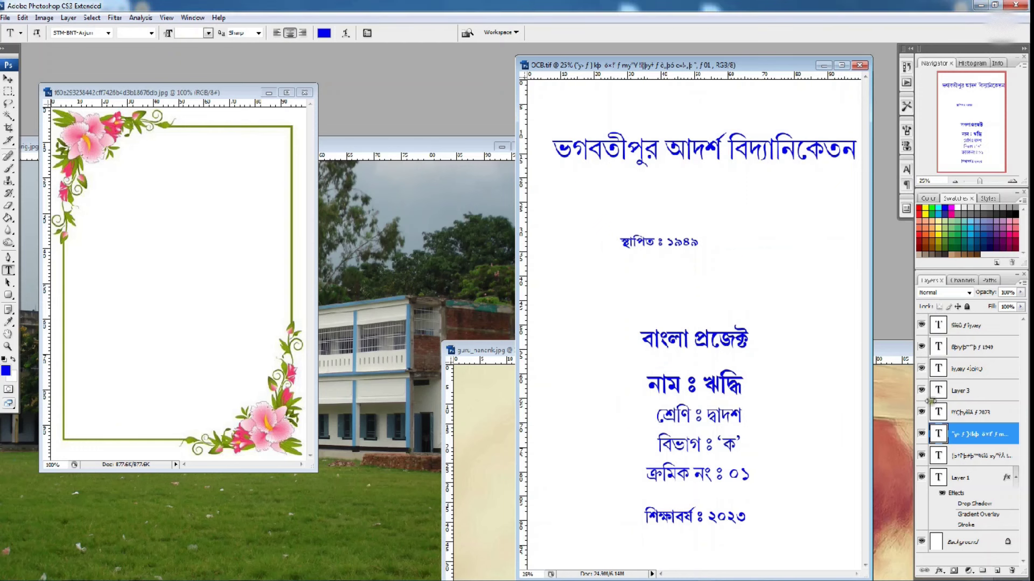
pyautogui.click(5, 18)
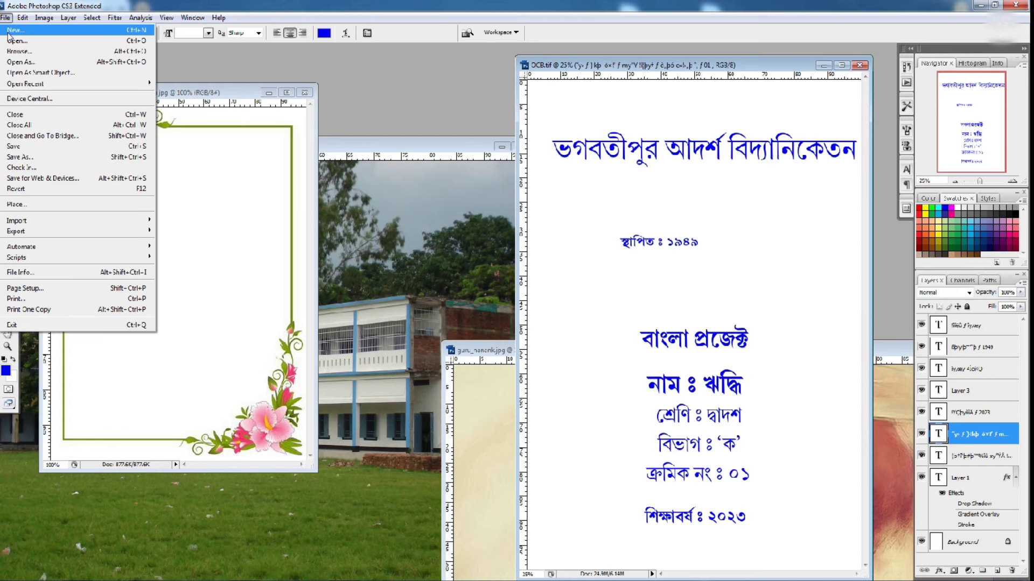
pyautogui.click(8, 35)
pyautogui.click(433, 171)
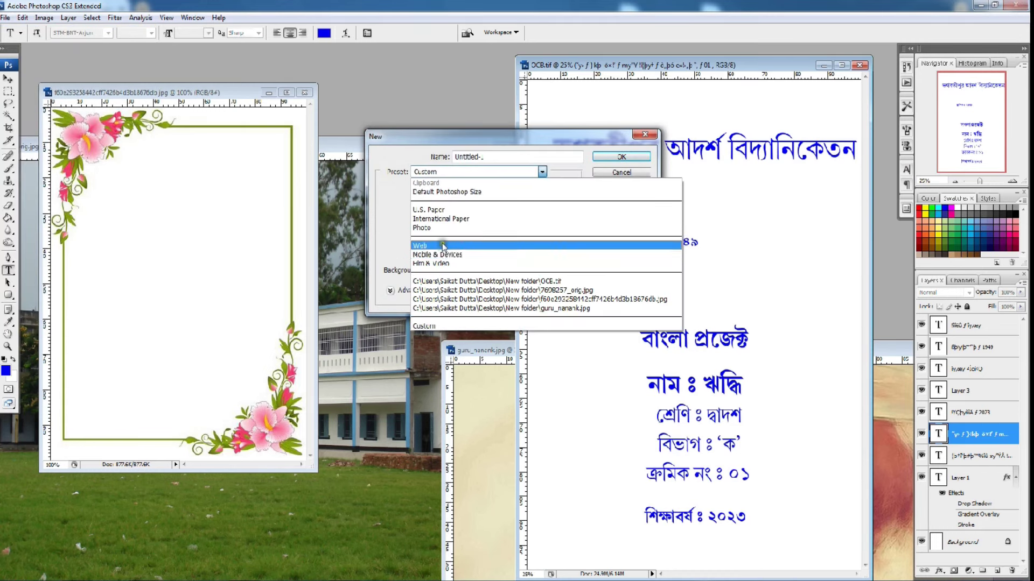
pyautogui.click(441, 218)
pyautogui.click(480, 189)
pyautogui.click(476, 217)
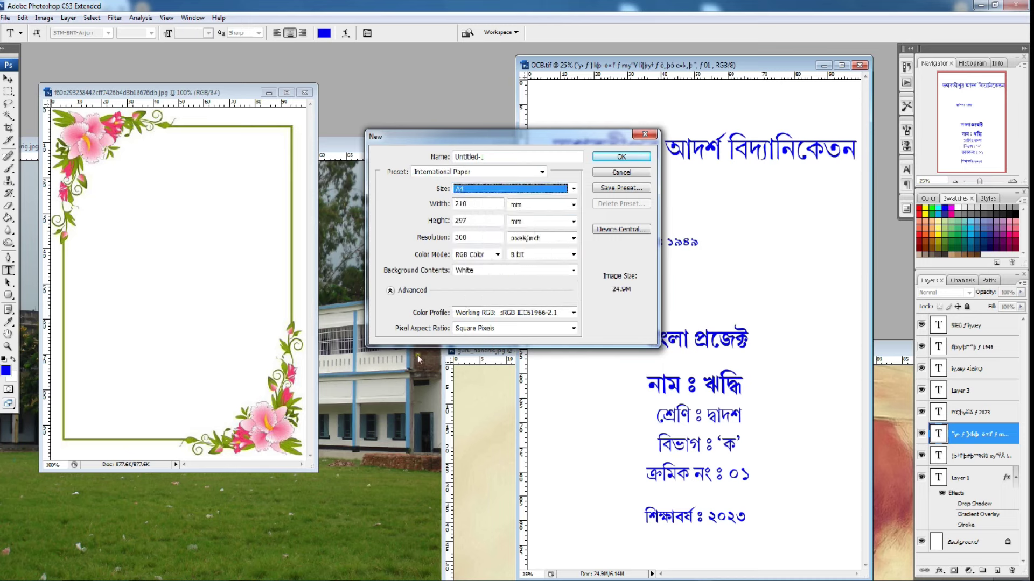
pyautogui.click(471, 255)
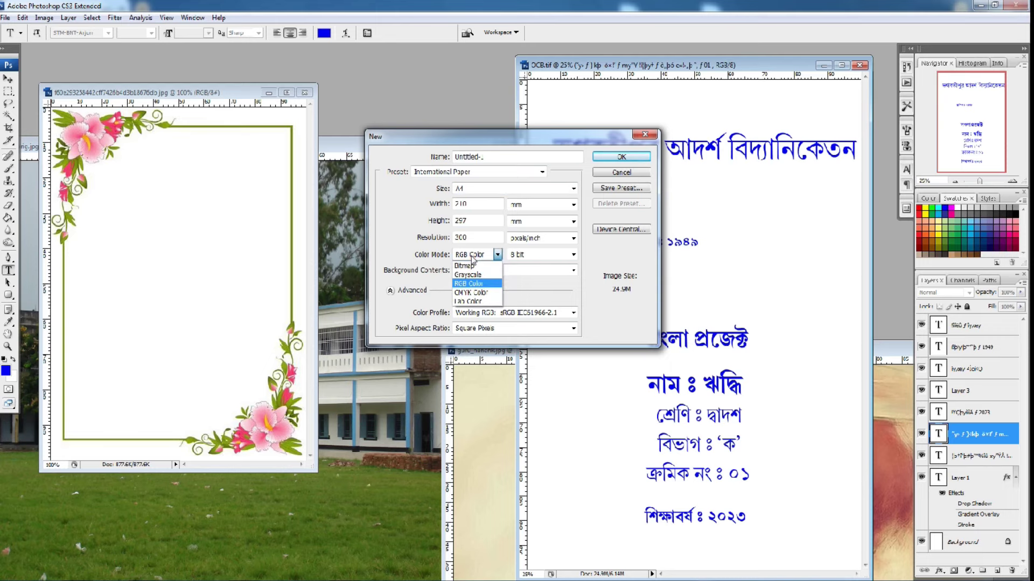
pyautogui.click(471, 257)
pyautogui.click(620, 156)
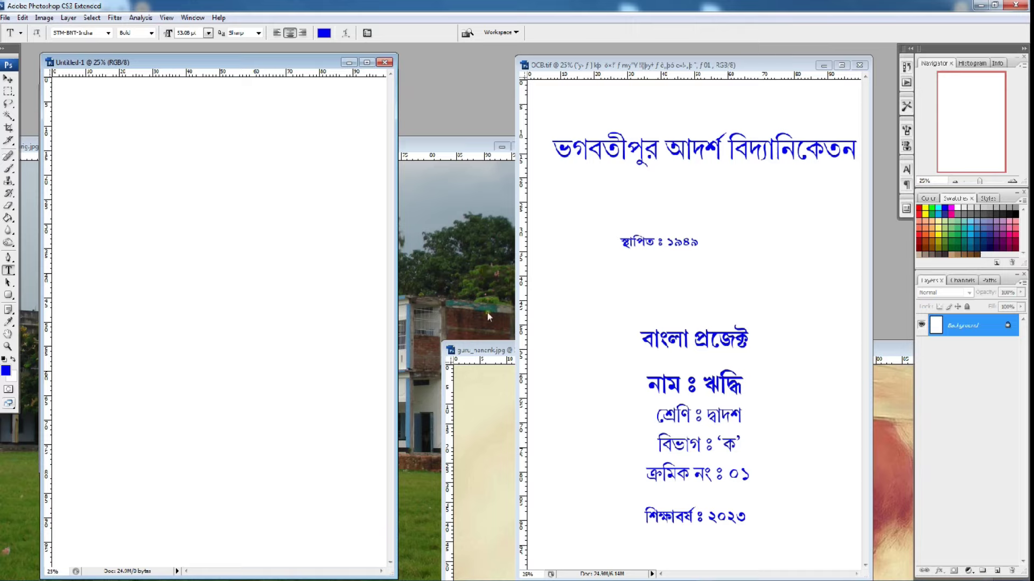
# Step: Copy the flower border image into the new A4 page and close its source
pyautogui.moveTo(183, 60); pyautogui.dragTo(472, 102)
pyautogui.click(8, 81)
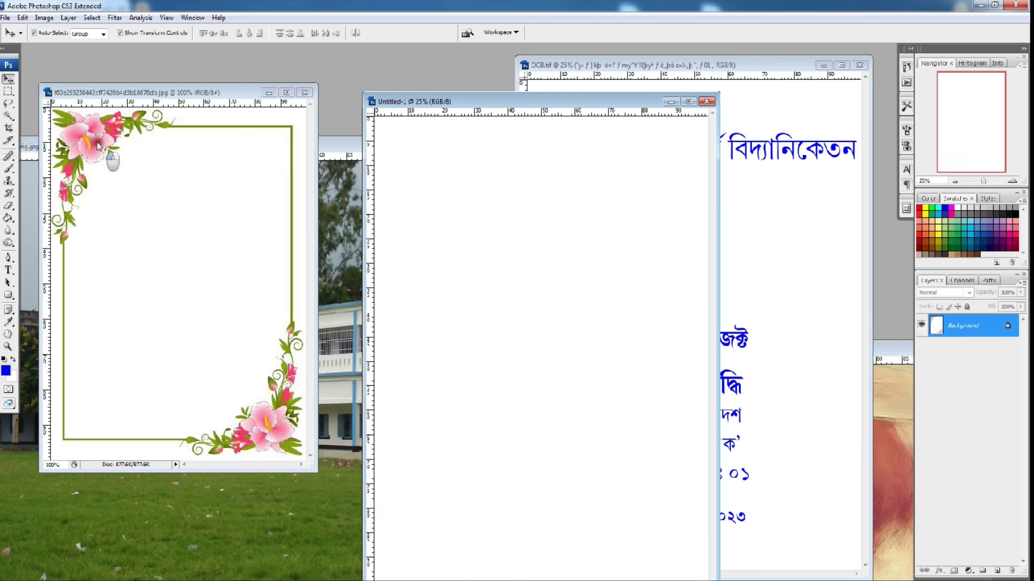
pyautogui.moveTo(93, 135); pyautogui.dragTo(455, 227)
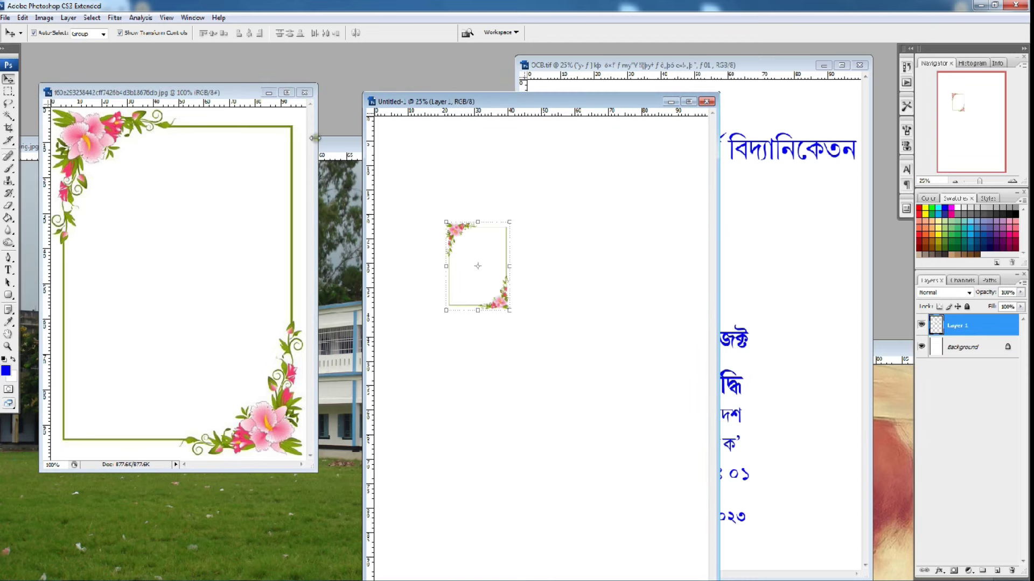
pyautogui.click(304, 92)
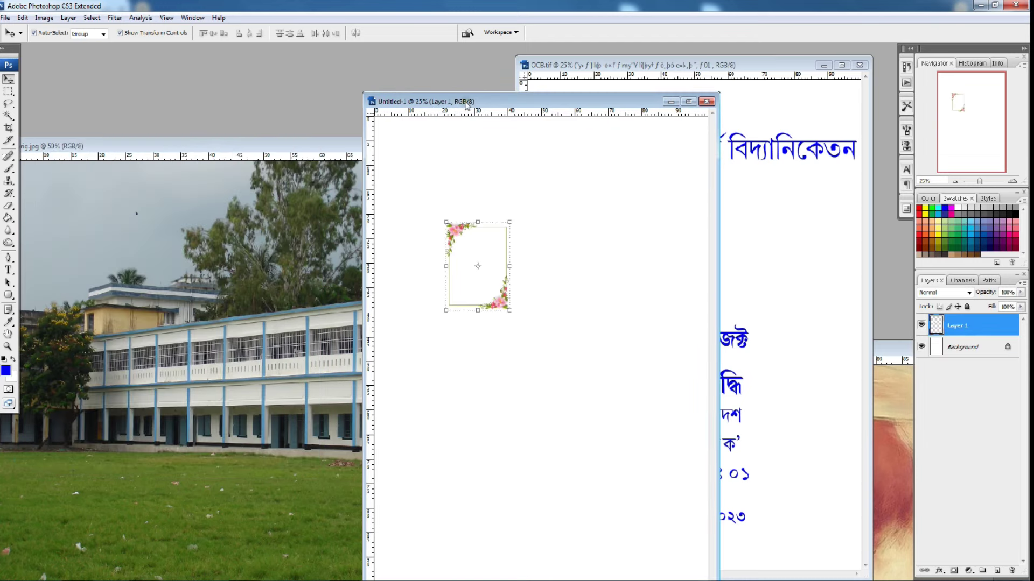
# Step: Stretch the border with Free Transform so it fills the whole A4 page
pyautogui.click(954, 182)
pyautogui.moveTo(511, 286); pyautogui.dragTo(464, 216)
pyautogui.hotkey('ctrl', 't')
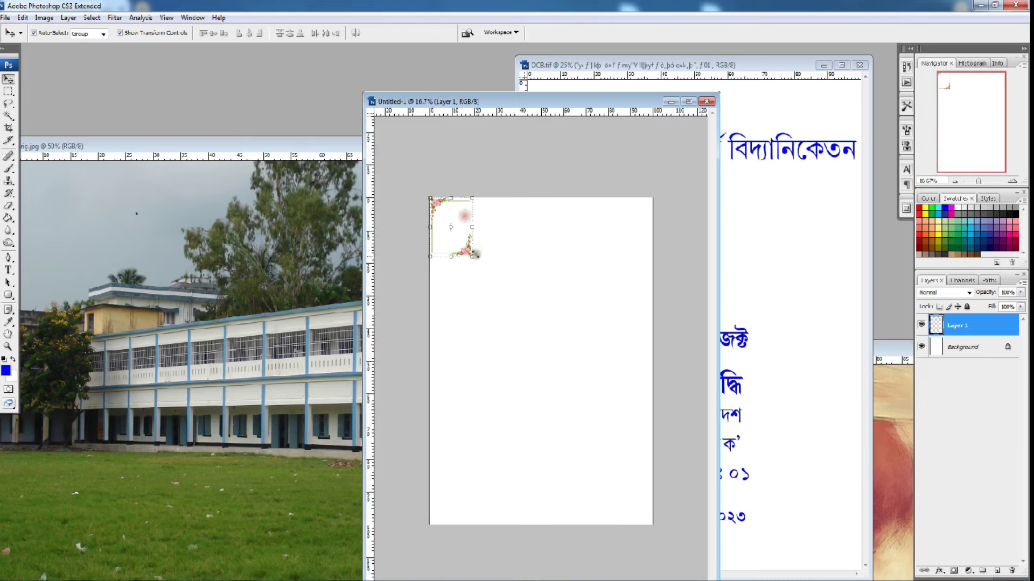
pyautogui.moveTo(471, 255); pyautogui.dragTo(644, 512)
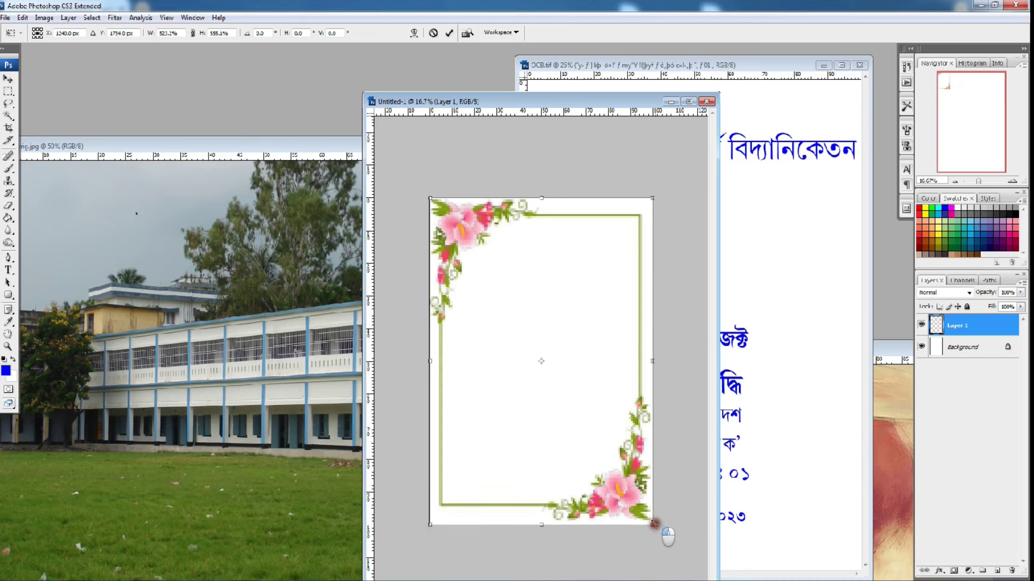
pyautogui.press('Return')
pyautogui.click(688, 101)
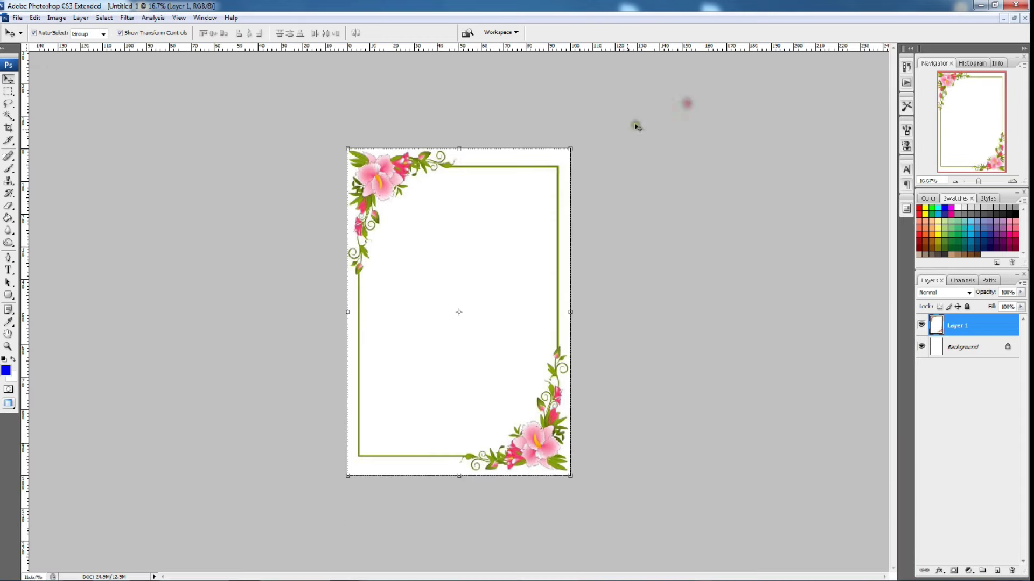
# Step: Apply Brightness/Contrast to the border with brightness -11 and contrast +34
pyautogui.click(57, 18)
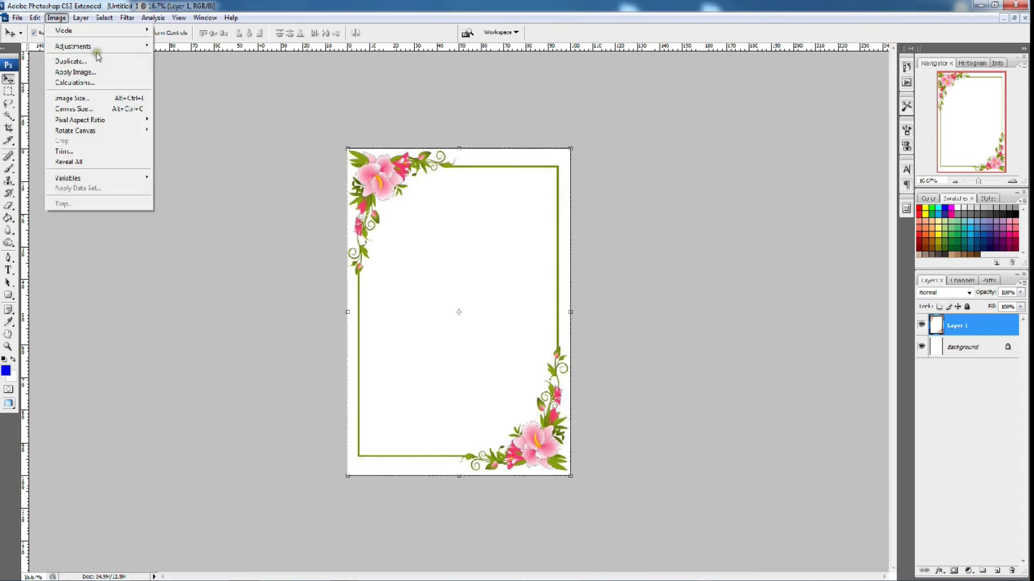
pyautogui.moveTo(73, 46)
pyautogui.click(215, 107)
pyautogui.moveTo(474, 415)
pyautogui.mouseDown()
pyautogui.moveTo(469, 386)
pyautogui.moveTo(483, 419)
pyautogui.mouseUp()
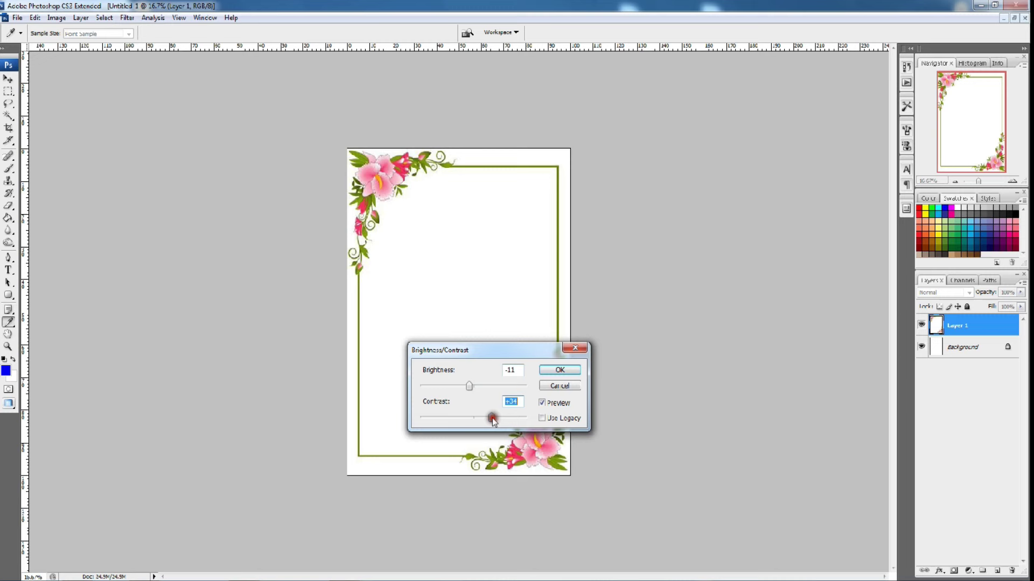
pyautogui.click(559, 370)
pyautogui.press('v')
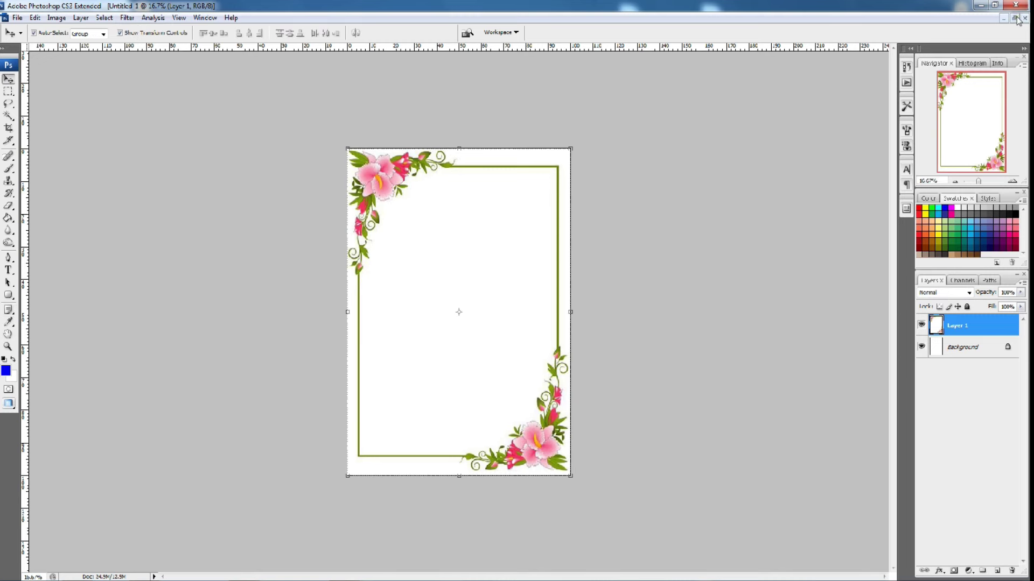
pyautogui.click(1015, 19)
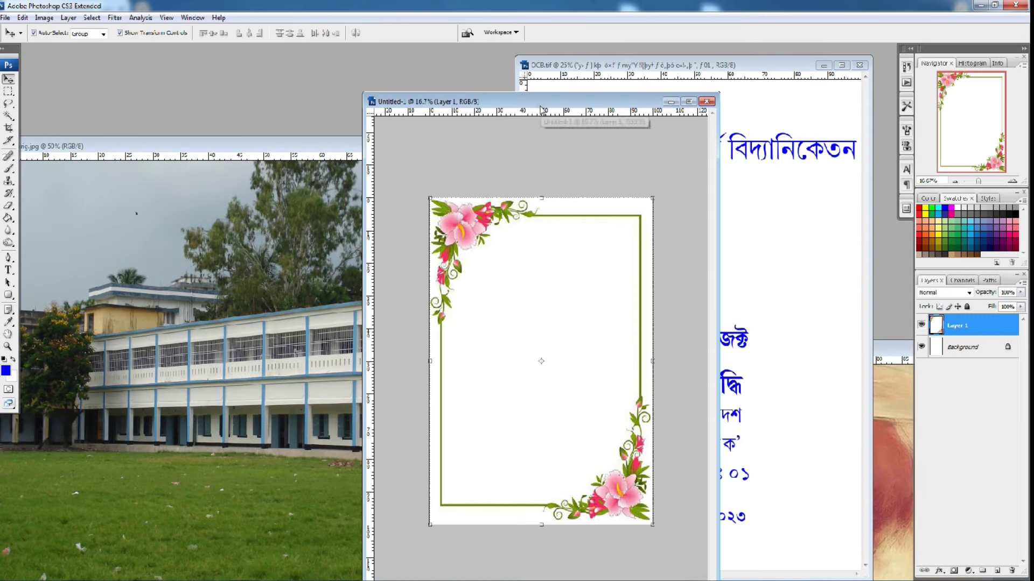
# Step: Copy the Bengali school-name heading from OCB onto the new A4 page
pyautogui.moveTo(541, 110); pyautogui.dragTo(392, 105)
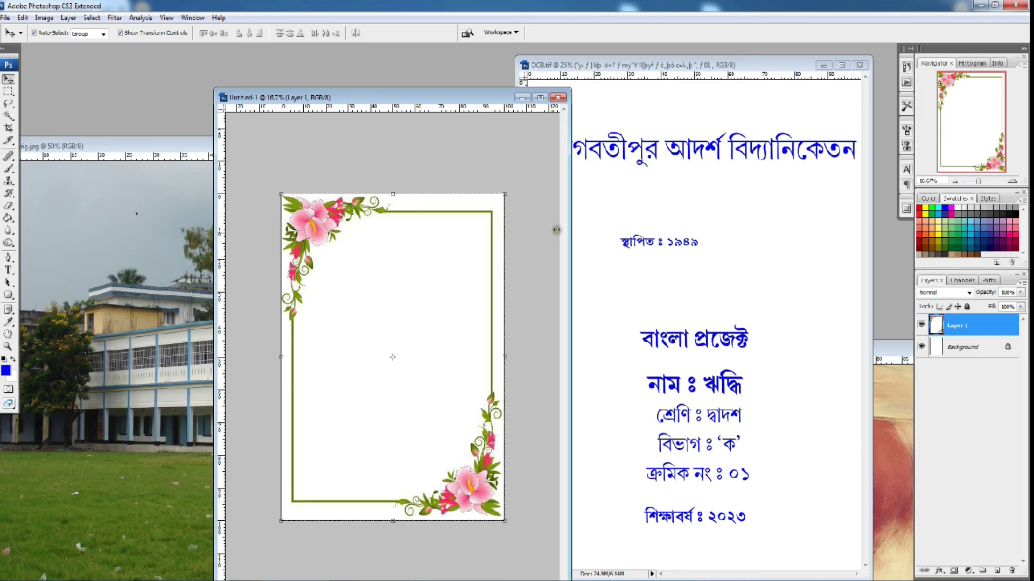
pyautogui.moveTo(448, 98); pyautogui.dragTo(377, 93)
pyautogui.click(632, 137)
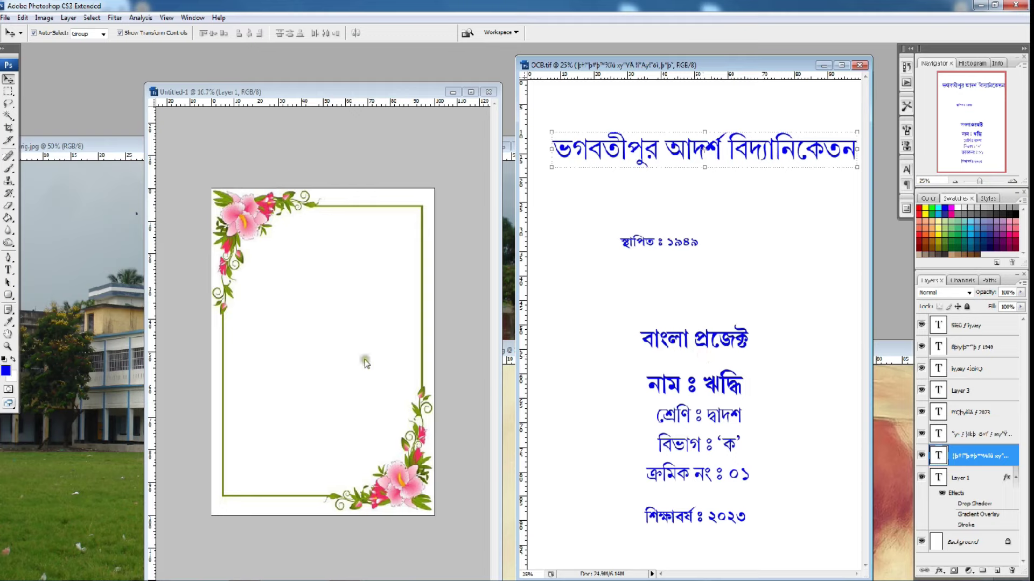
pyautogui.moveTo(713, 149); pyautogui.dragTo(333, 271)
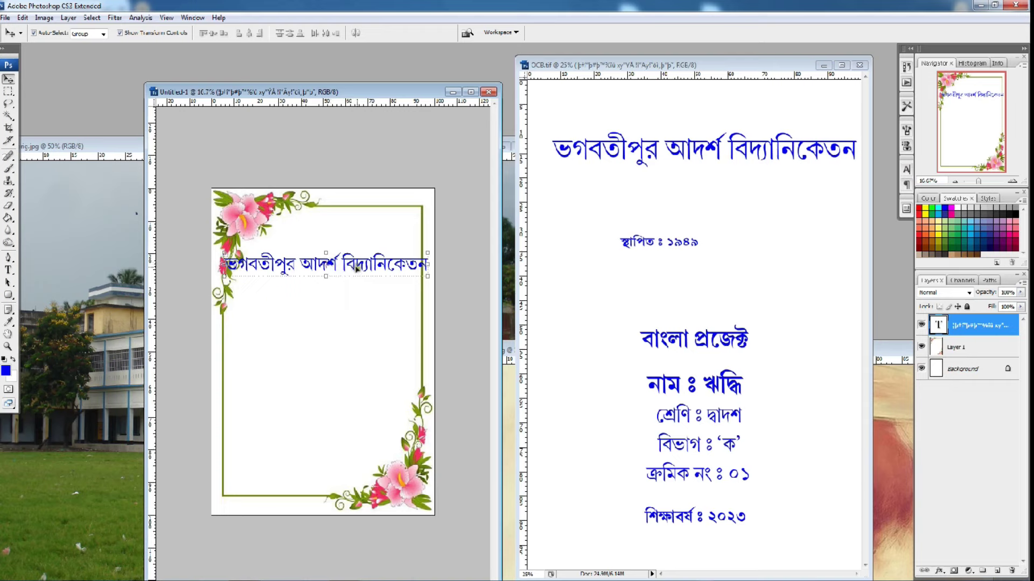
# Step: Give the heading a bold STM-BNT font and squeeze it to about 58% width inside the frame
pyautogui.doubleClick(309, 269)
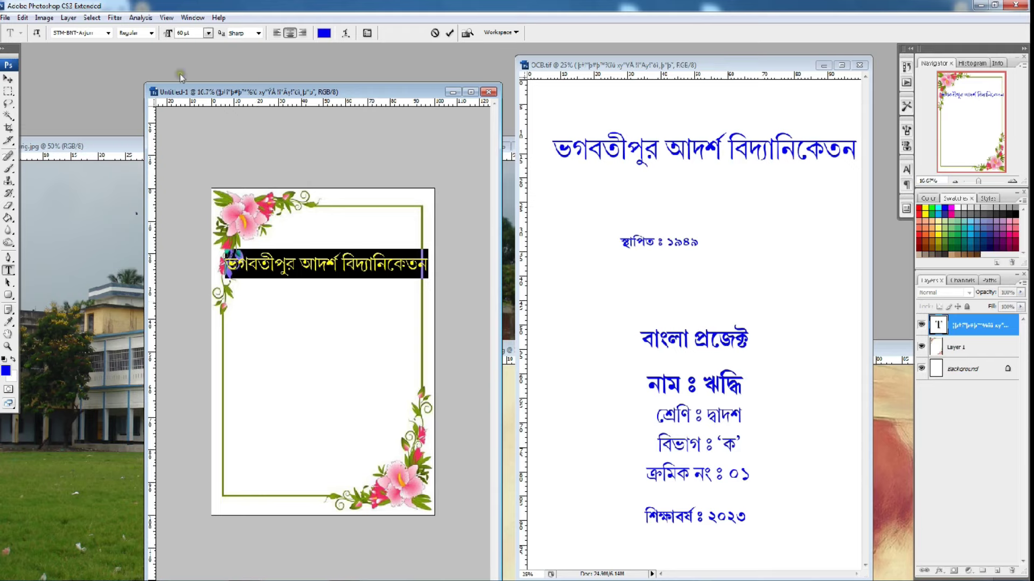
pyautogui.click(108, 34)
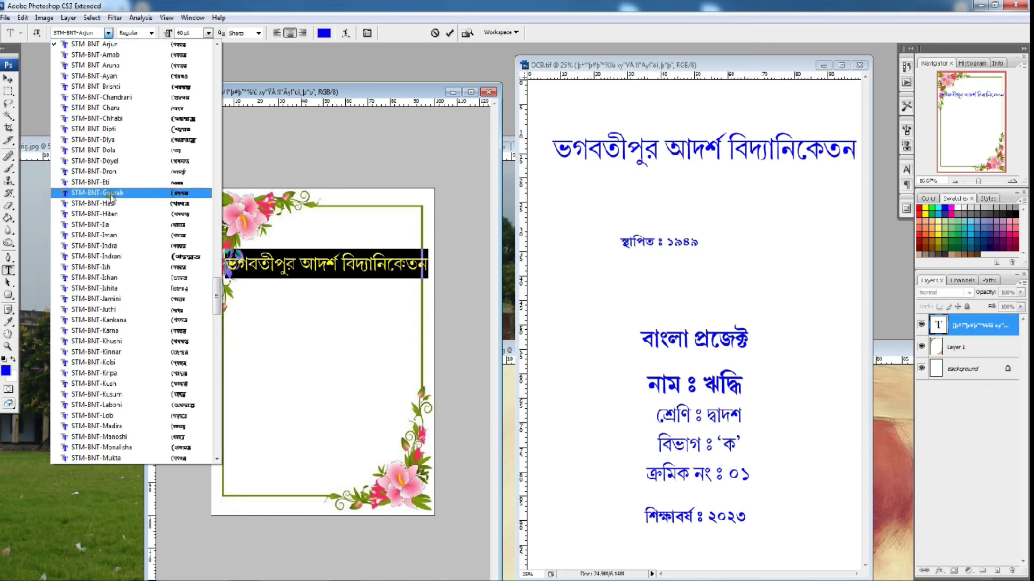
pyautogui.click(94, 129)
pyautogui.click(8, 78)
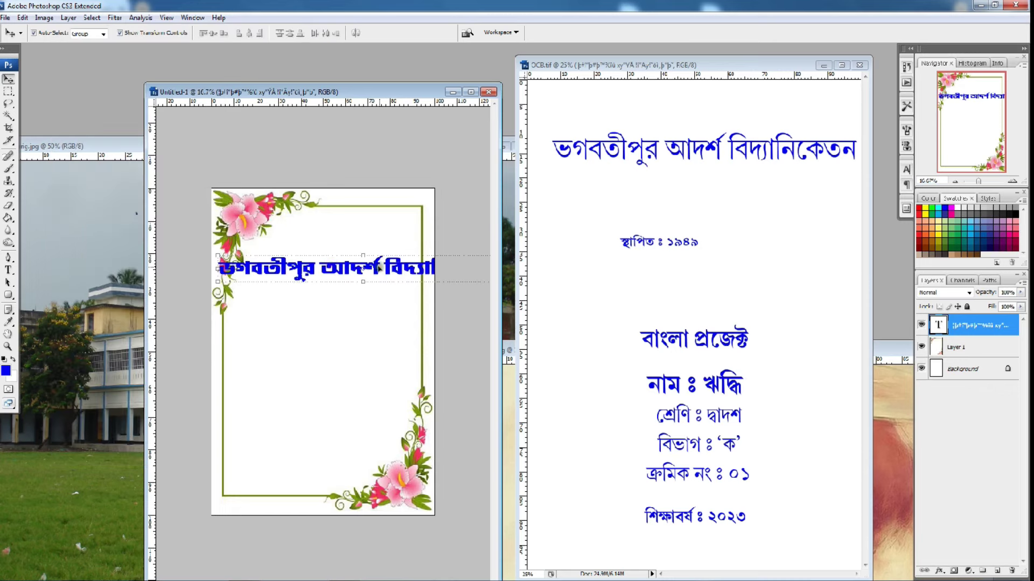
pyautogui.moveTo(218, 275); pyautogui.dragTo(337, 275)
pyautogui.moveTo(412, 286)
pyautogui.mouseDown()
pyautogui.moveTo(279, 288)
pyautogui.moveTo(316, 280)
pyautogui.mouseUp()
pyautogui.press('Return')
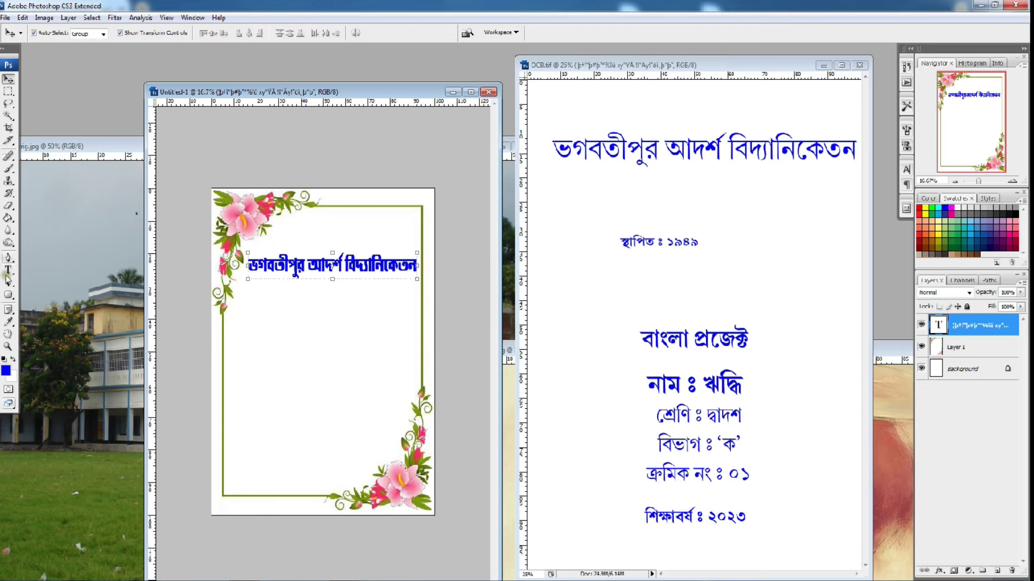
pyautogui.click(297, 273)
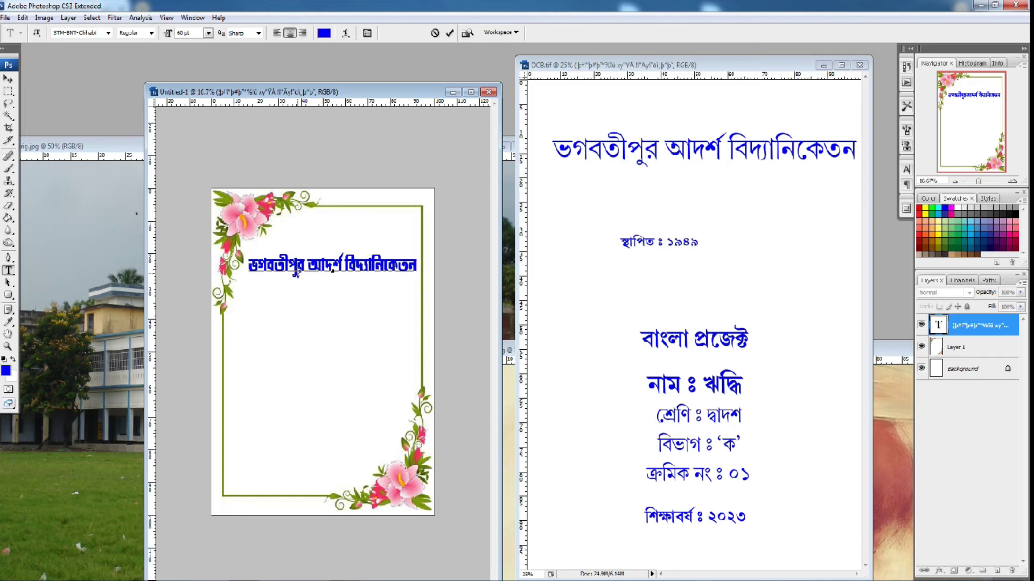
pyautogui.click(346, 34)
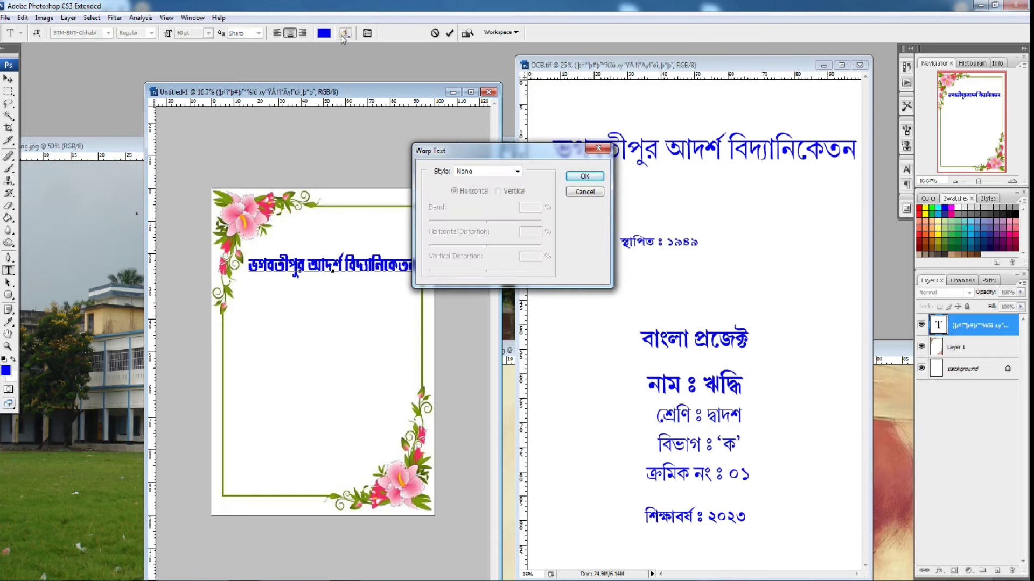
# Step: Warp the heading with the Arc style at about +9 bend
pyautogui.click(473, 171)
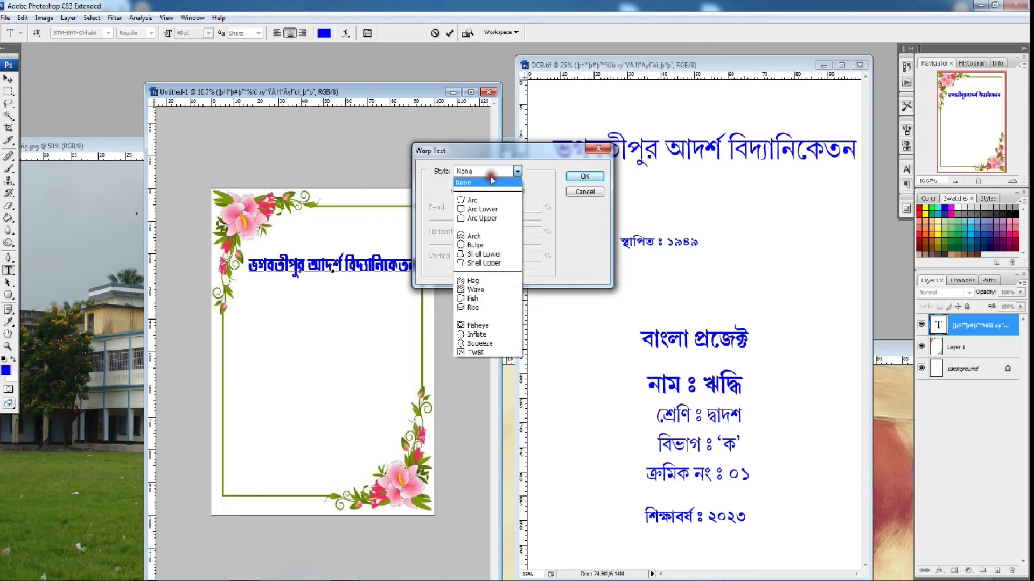
pyautogui.click(487, 200)
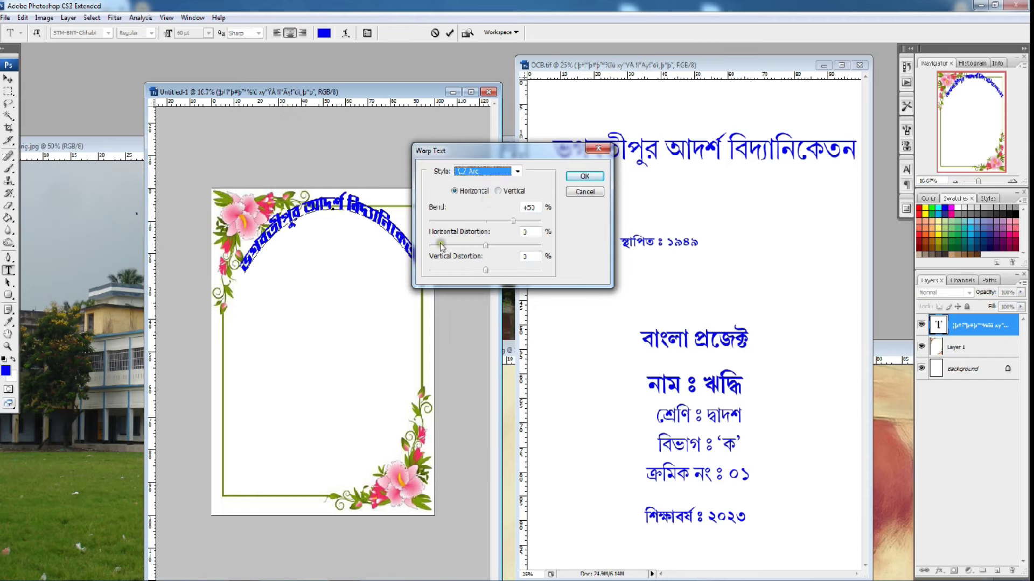
pyautogui.moveTo(513, 220); pyautogui.dragTo(490, 221)
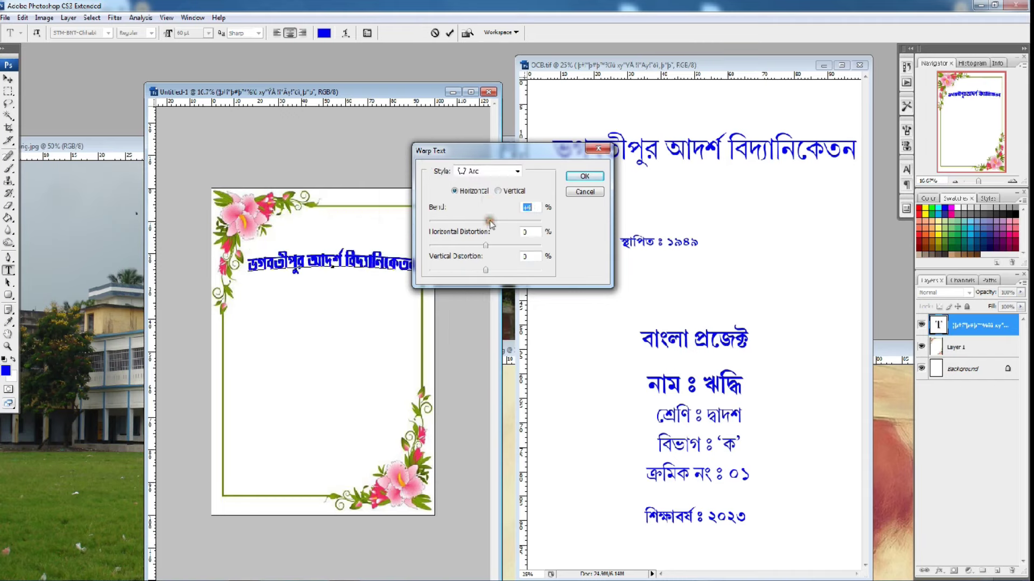
pyautogui.click(584, 176)
# Step: Move the arched heading up slightly and stretch it taller
pyautogui.click(9, 79)
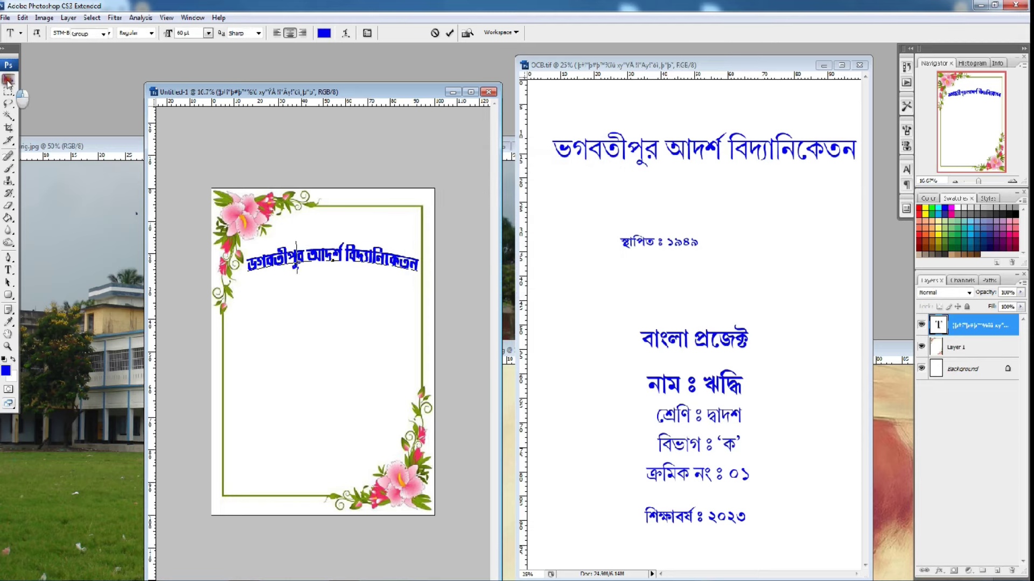
pyautogui.moveTo(349, 243); pyautogui.dragTo(351, 232)
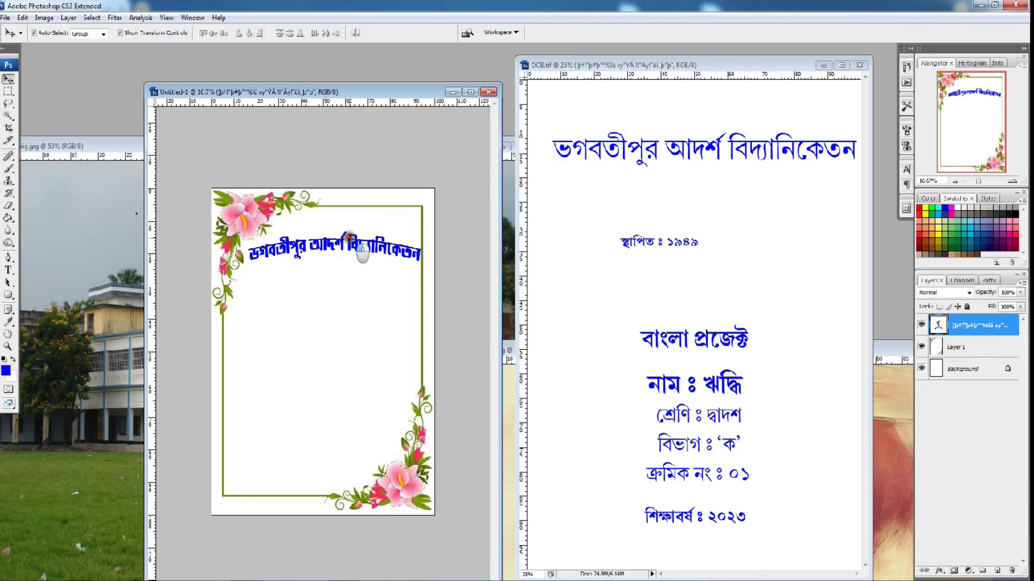
pyautogui.click(335, 271)
pyautogui.moveTo(337, 291)
pyautogui.mouseDown()
pyautogui.moveTo(336, 305)
pyautogui.moveTo(346, 257)
pyautogui.mouseUp()
pyautogui.press('Return')
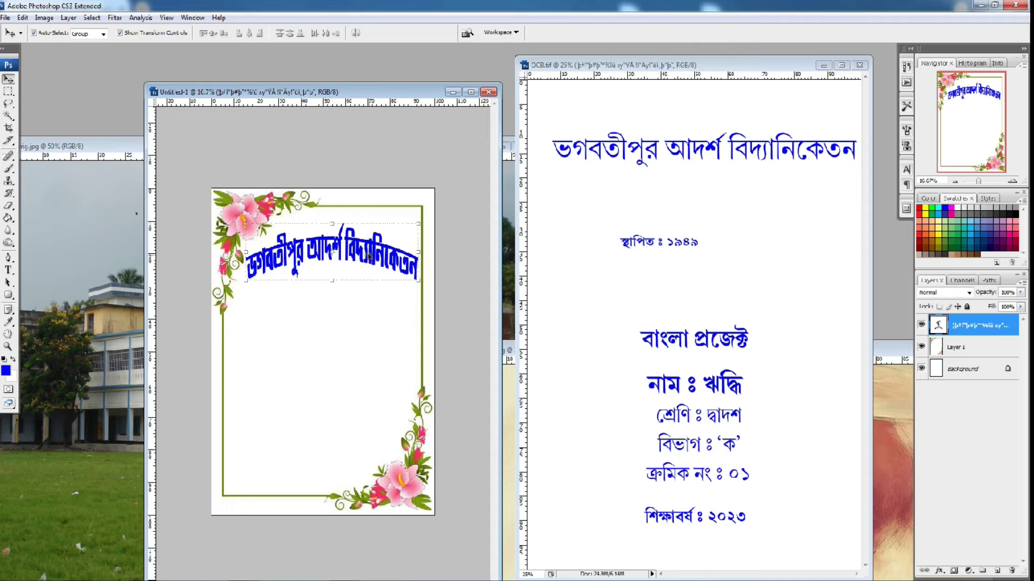
# Step: Add a Gradient Overlay to the heading with a dark red left stop
pyautogui.click(937, 569)
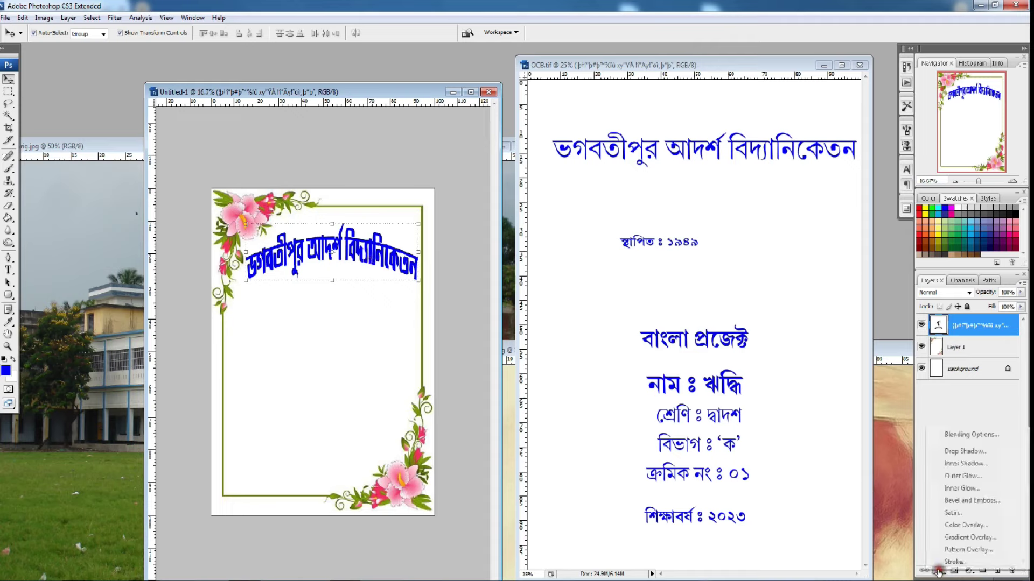
pyautogui.click(948, 537)
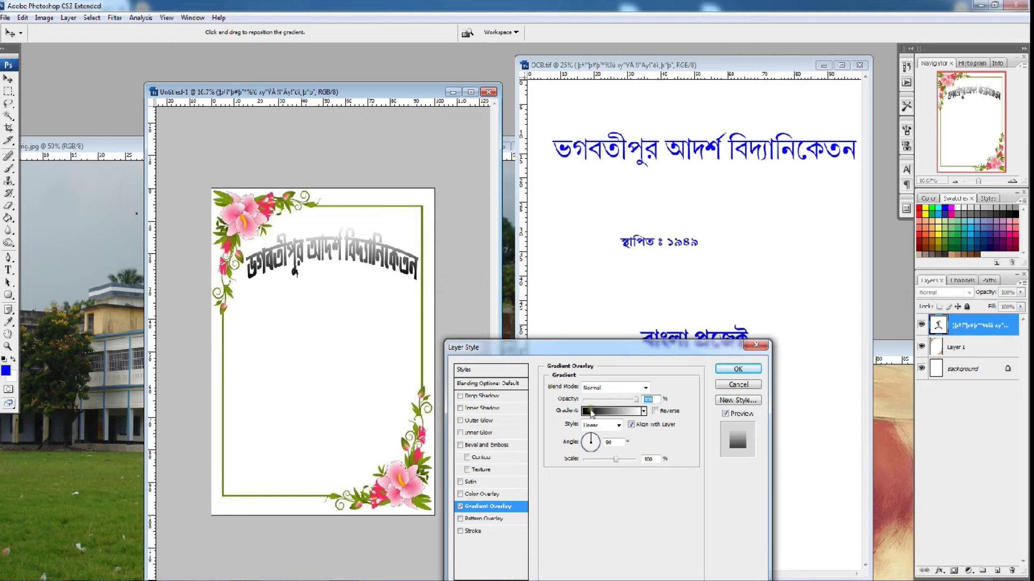
pyautogui.click(608, 411)
pyautogui.doubleClick(264, 384)
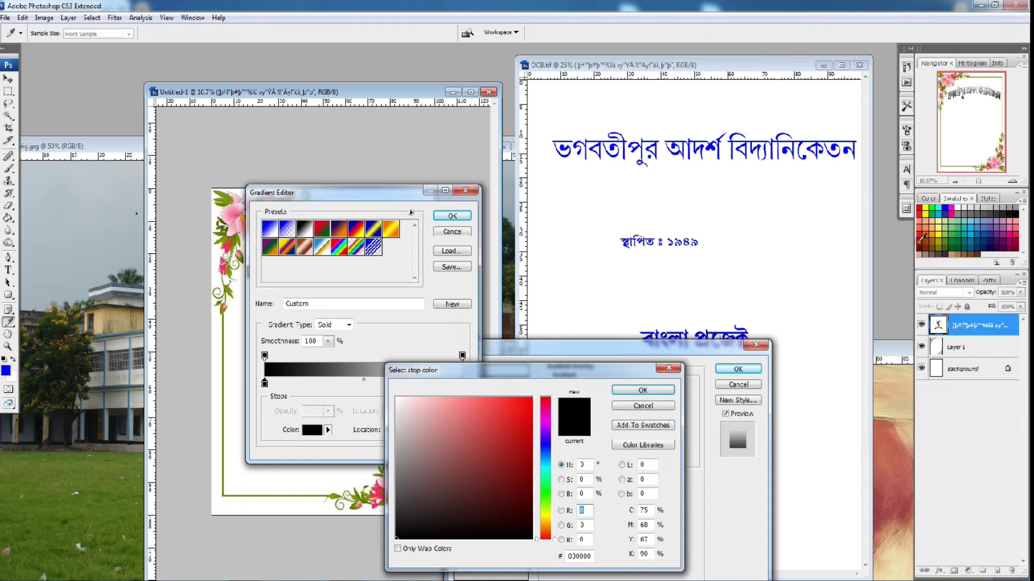
pyautogui.click(522, 455)
pyautogui.click(642, 390)
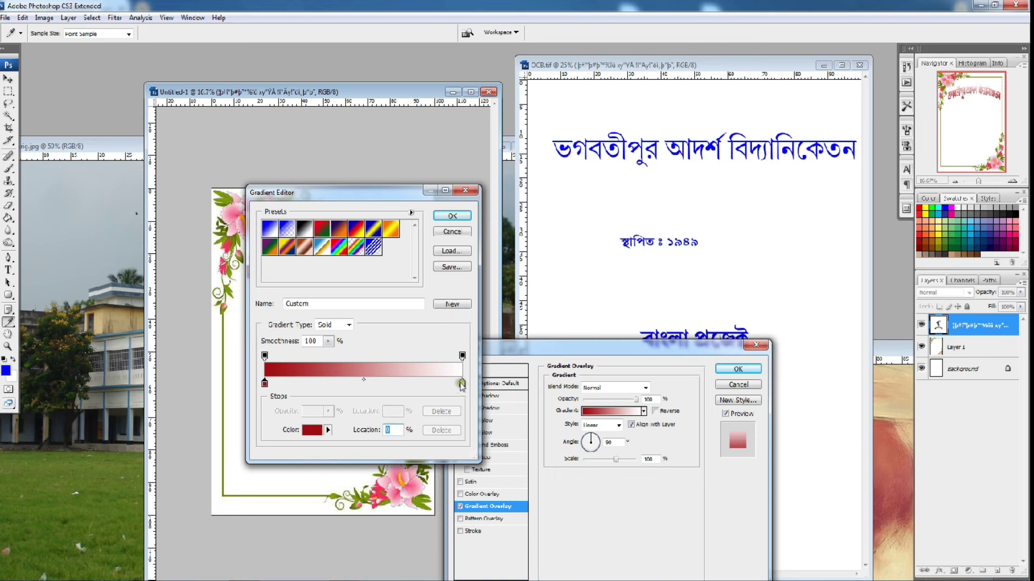
# Step: Set the gradient's right stop to bright red ed1c24 and accept the gradient
pyautogui.doubleClick(461, 383)
pyautogui.click(919, 236)
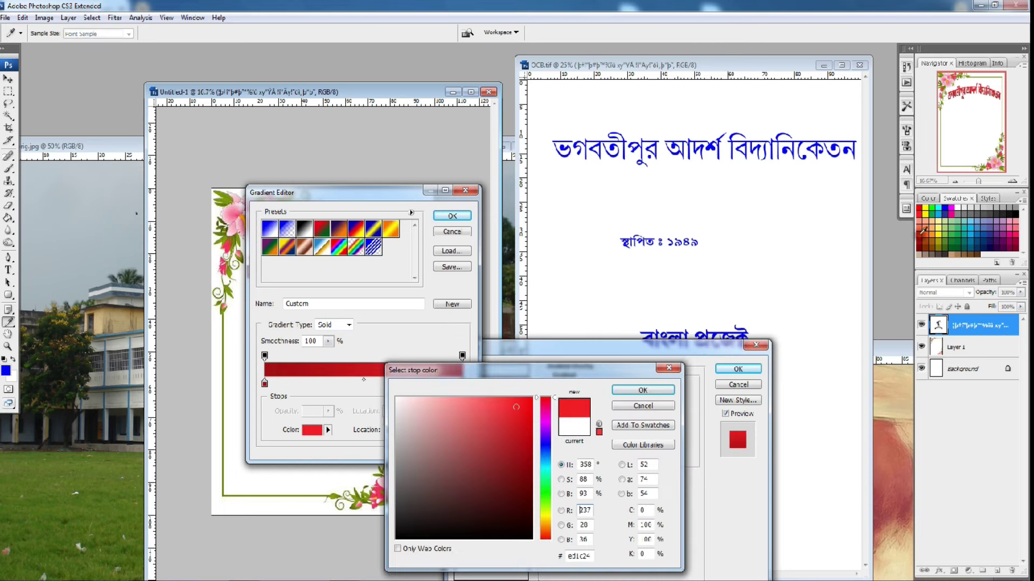
pyautogui.click(655, 388)
pyautogui.moveTo(381, 194); pyautogui.dragTo(576, 350)
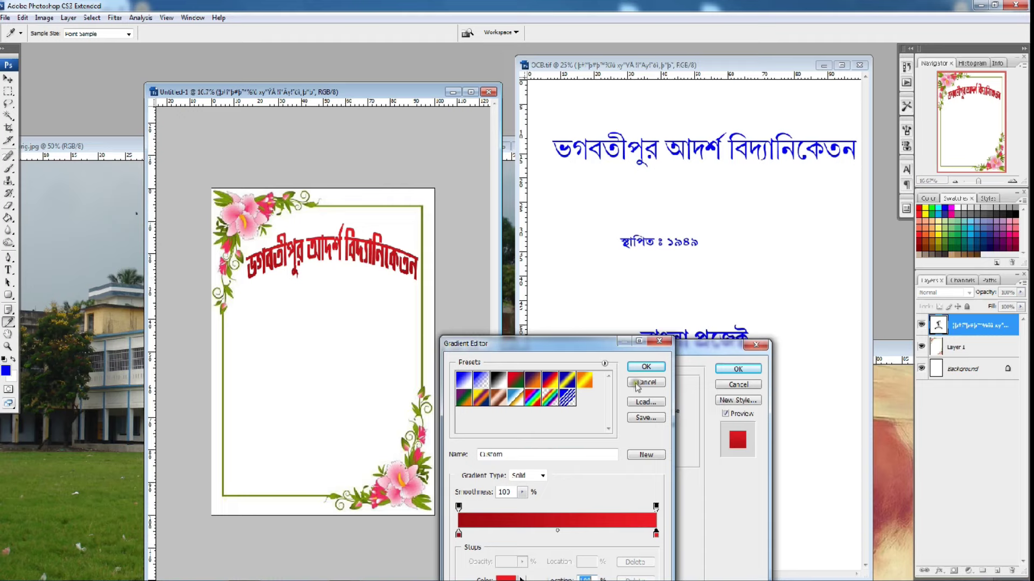
pyautogui.click(646, 367)
pyautogui.moveTo(627, 351); pyautogui.dragTo(646, 247)
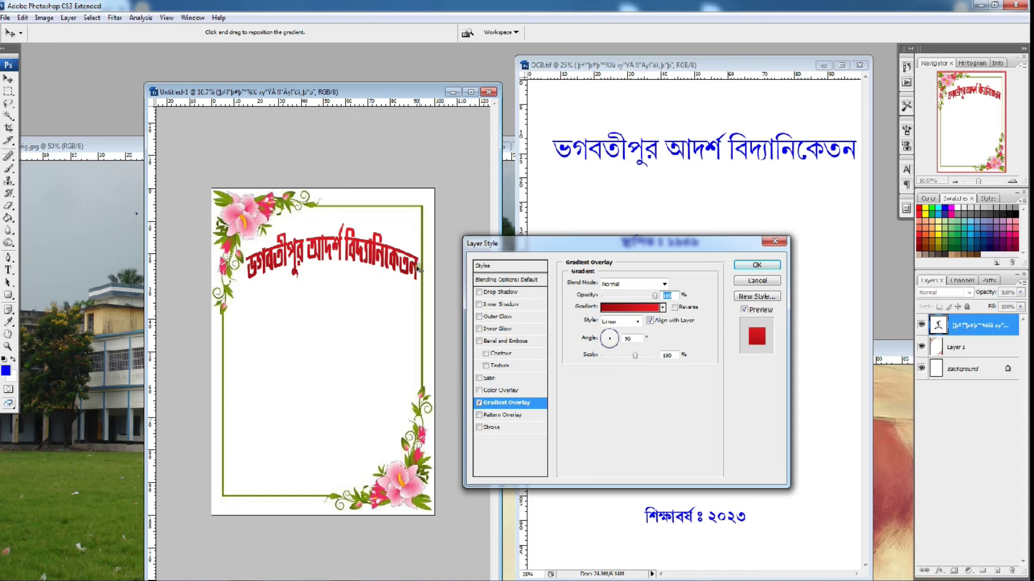
# Step: Add a yellow Stroke outline to the heading
pyautogui.click(480, 428)
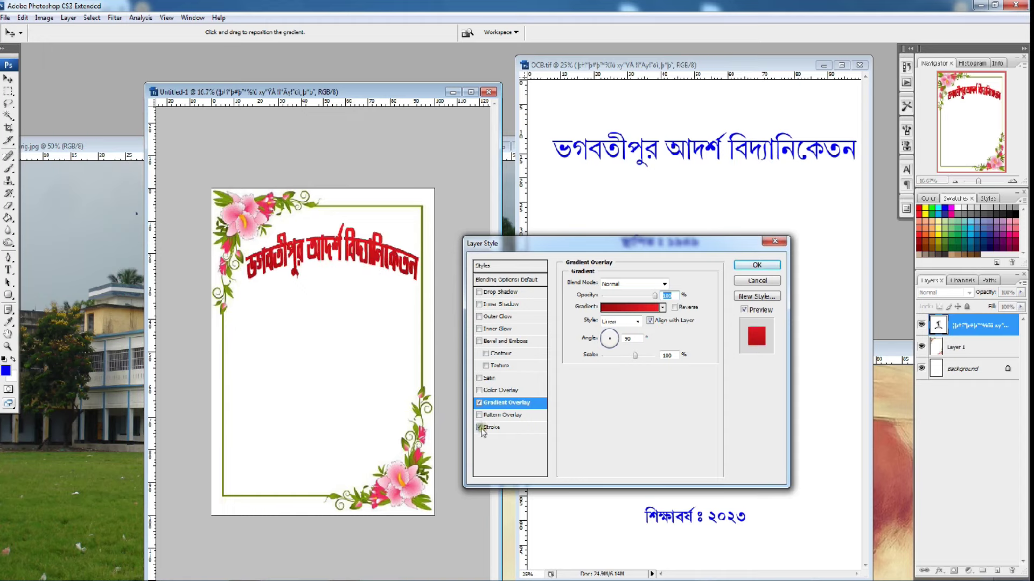
pyautogui.click(485, 428)
pyautogui.click(593, 354)
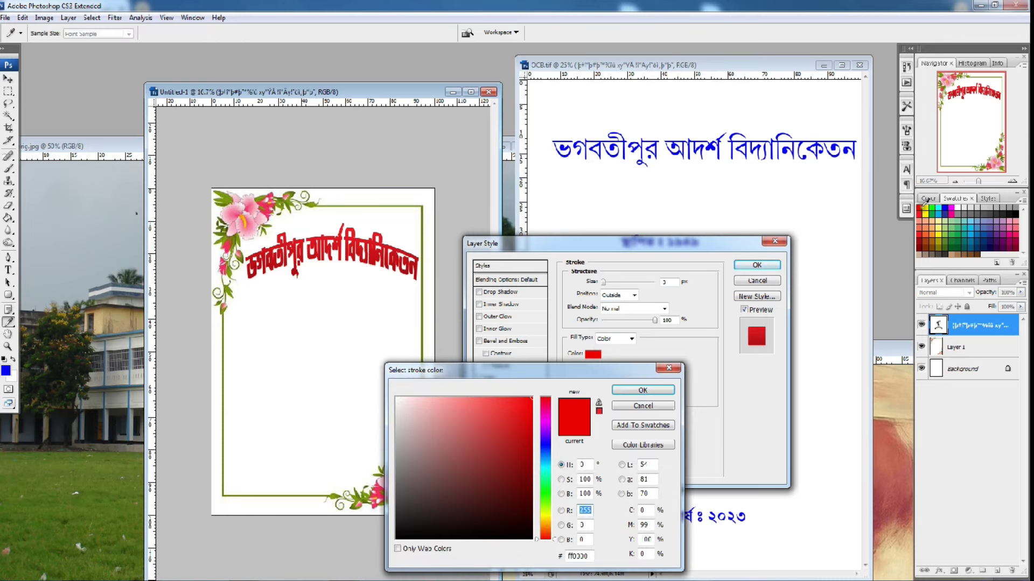
pyautogui.click(925, 208)
pyautogui.click(643, 389)
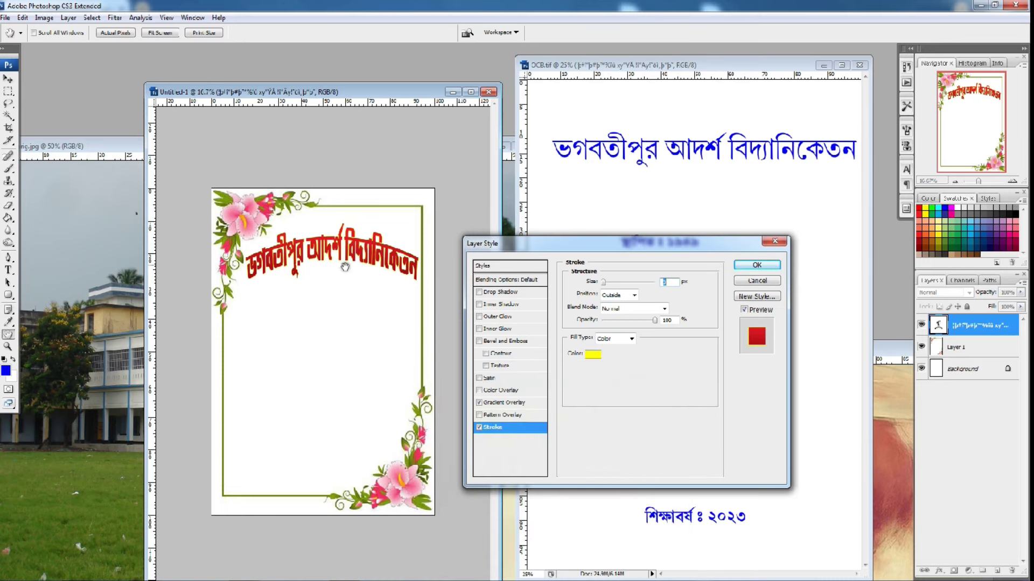
# Step: Add a Drop Shadow at 75% opacity and 24 px size, apply the styles, and zoom to 50%
pyautogui.click(500, 292)
pyautogui.moveTo(641, 295); pyautogui.dragTo(657, 296)
pyautogui.moveTo(604, 351)
pyautogui.mouseDown()
pyautogui.moveTo(615, 332)
pyautogui.moveTo(604, 329)
pyautogui.moveTo(608, 351)
pyautogui.mouseUp()
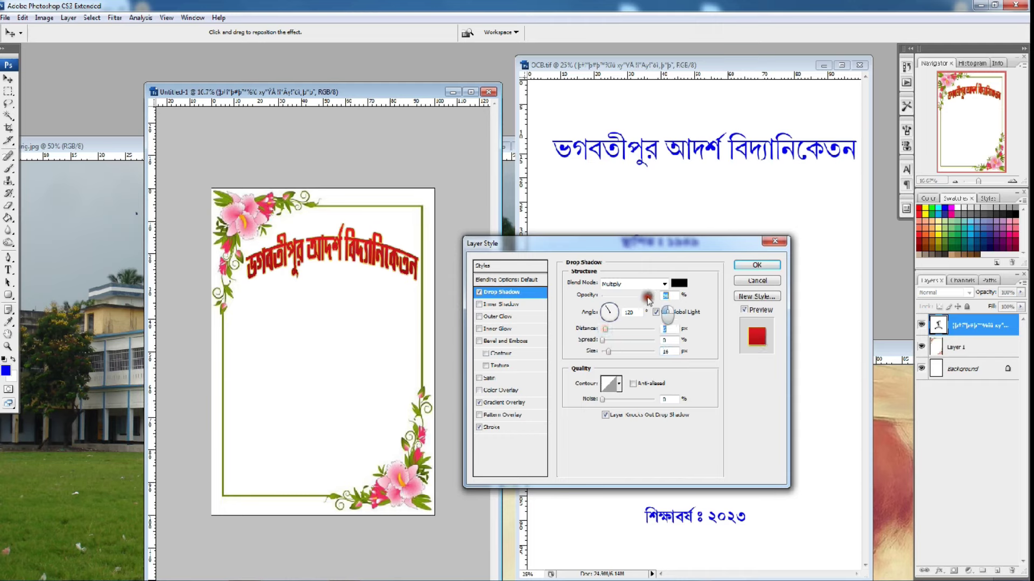
pyautogui.moveTo(654, 295); pyautogui.dragTo(640, 295)
pyautogui.moveTo(608, 350); pyautogui.dragTo(611, 353)
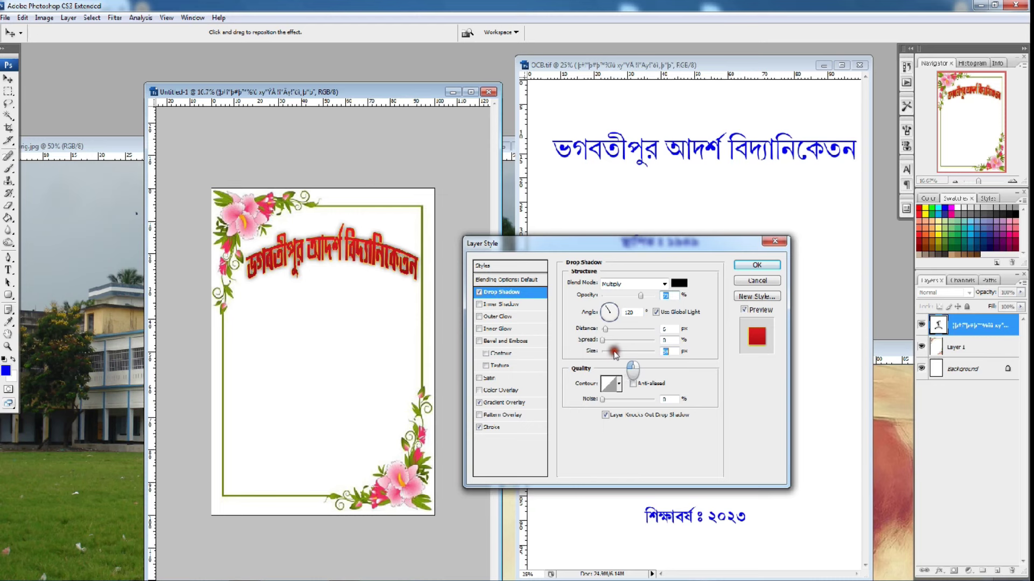
pyautogui.click(756, 264)
pyautogui.click(1012, 183)
pyautogui.click(1013, 183)
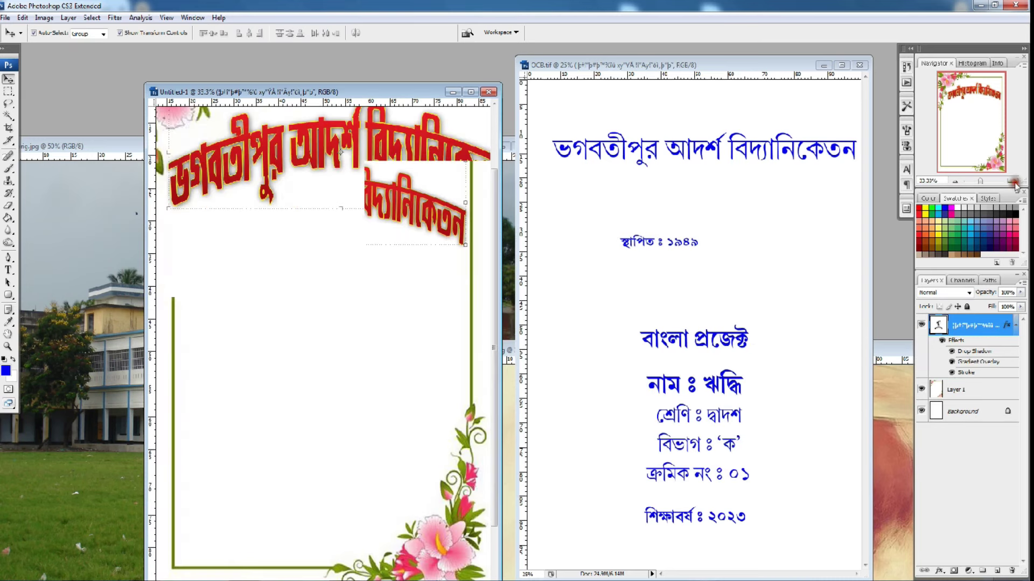
pyautogui.click(1014, 182)
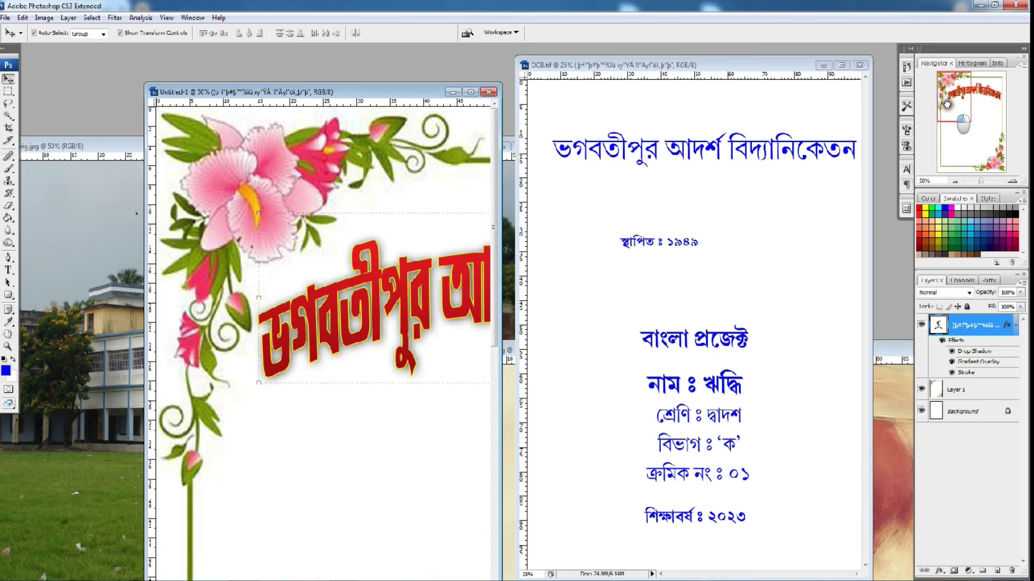
pyautogui.moveTo(500, 197); pyautogui.dragTo(896, 226)
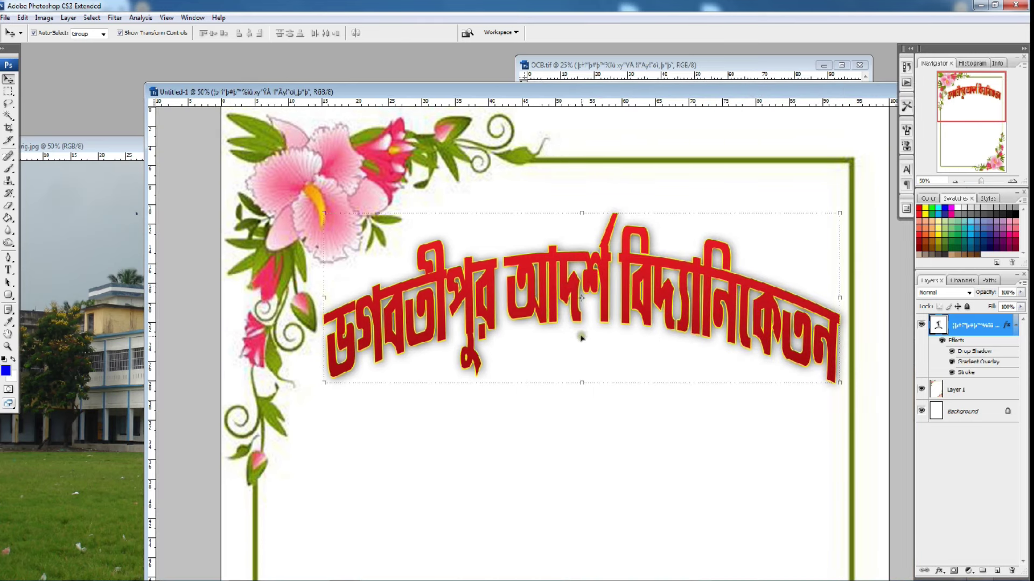
# Step: Copy the school photo ic.jpg onto the cover page as Layer 2
pyautogui.hotkey('ctrl', '-')
pyautogui.hotkey('ctrl', '-')
pyautogui.hotkey('ctrl', '-')
pyautogui.moveTo(619, 92)
pyautogui.mouseDown()
pyautogui.moveTo(602, 297)
pyautogui.moveTo(687, 261)
pyautogui.mouseUp()
pyautogui.moveTo(515, 227); pyautogui.dragTo(548, 226)
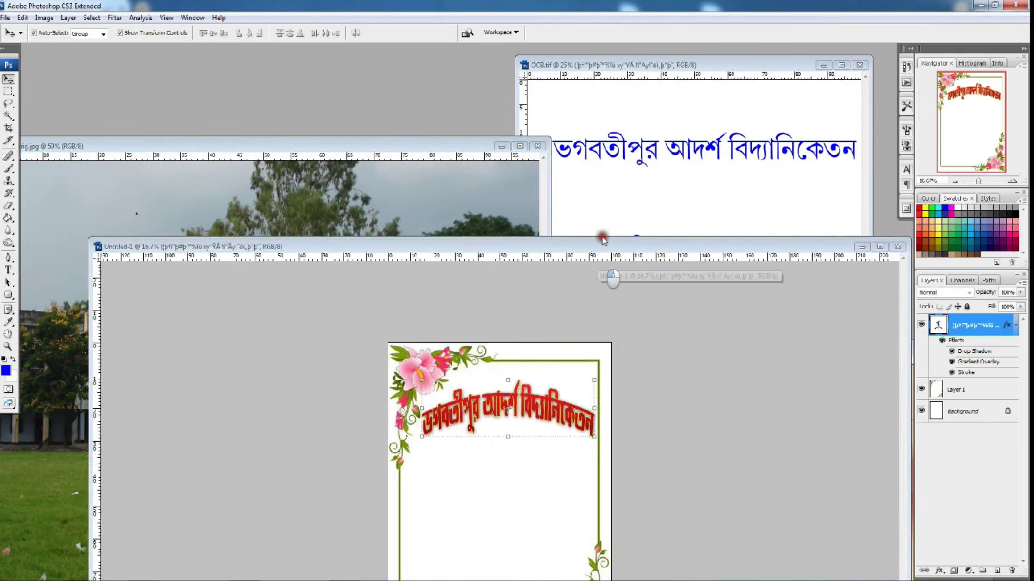
pyautogui.moveTo(597, 248); pyautogui.dragTo(598, 222)
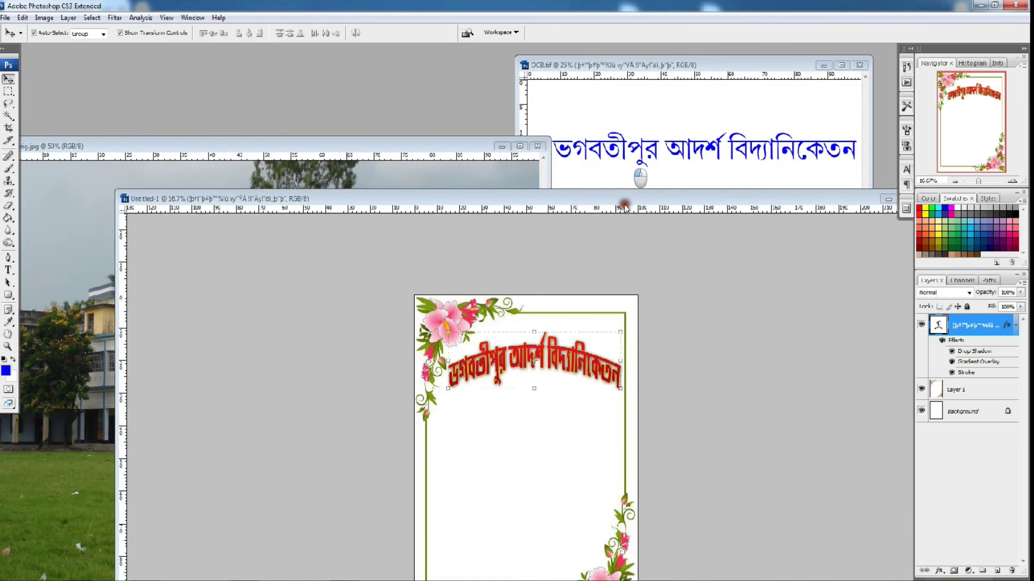
pyautogui.click(436, 209)
pyautogui.moveTo(474, 289); pyautogui.dragTo(589, 253)
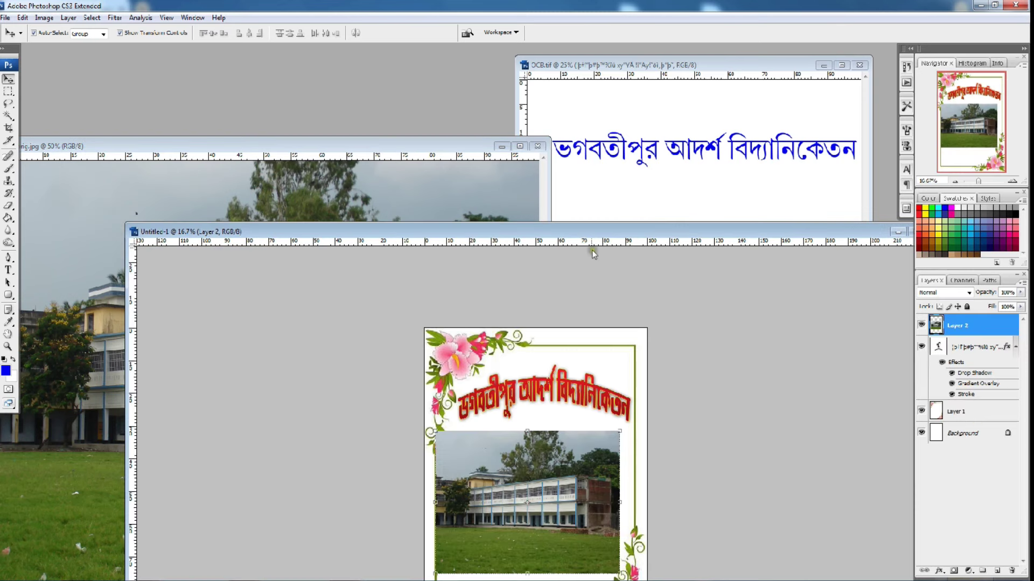
# Step: Shrink the school photo and move it down into the lower part of the frame
pyautogui.moveTo(518, 391); pyautogui.dragTo(534, 390)
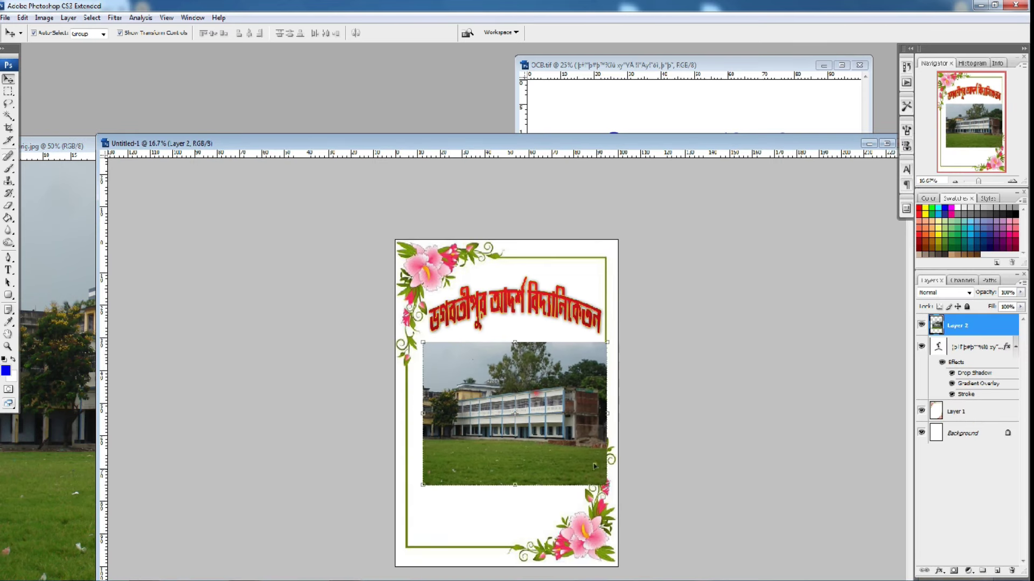
pyautogui.hotkey('ctrl', 't')
pyautogui.moveTo(607, 486); pyautogui.dragTo(549, 449)
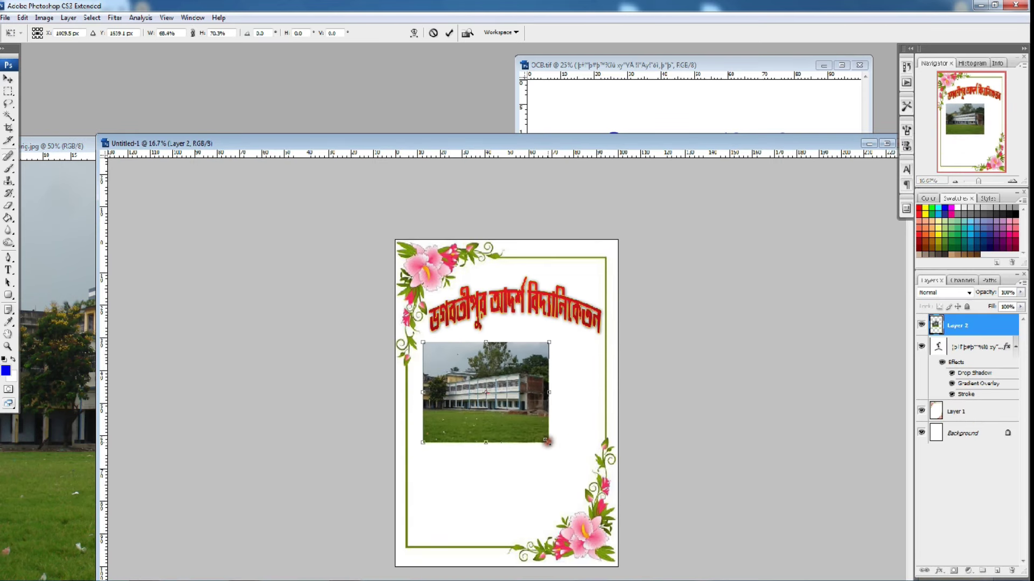
pyautogui.press('Return')
pyautogui.moveTo(538, 409); pyautogui.dragTo(553, 423)
pyautogui.click(589, 375)
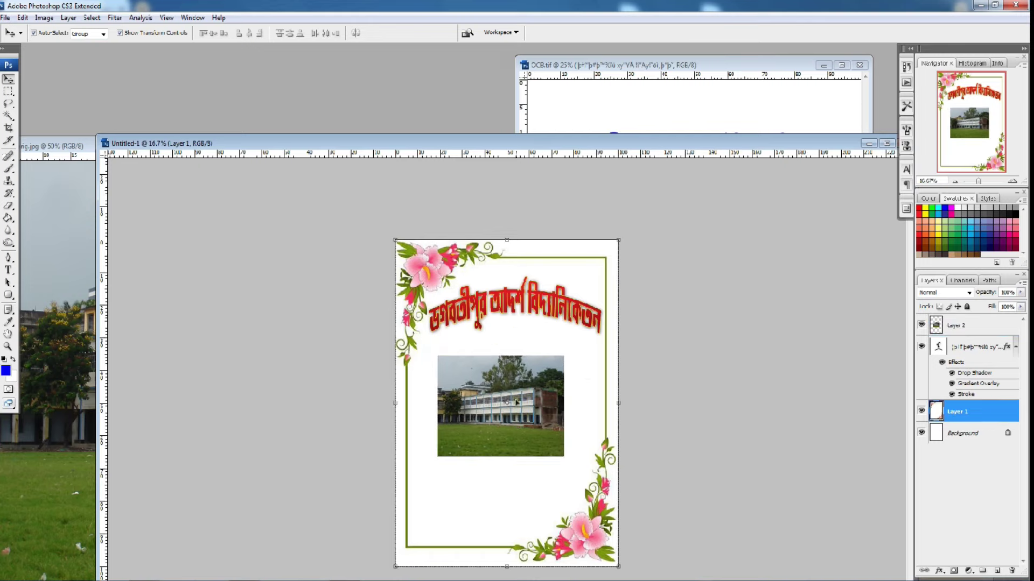
pyautogui.moveTo(497, 394); pyautogui.dragTo(489, 474)
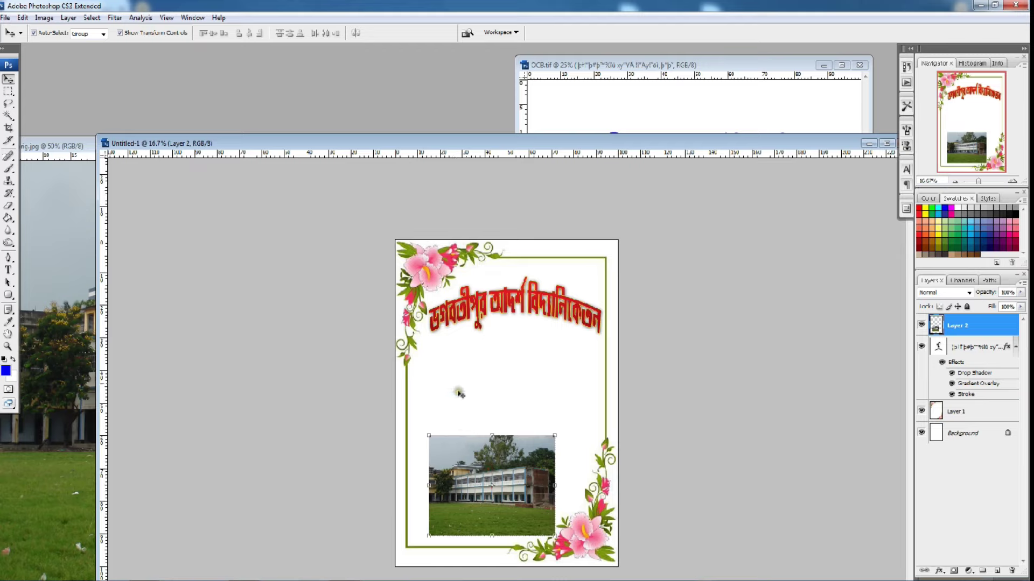
# Step: Draw a blue rounded rectangle under the arched heading and stack Layer 2 above Shape 1
pyautogui.click(7, 296)
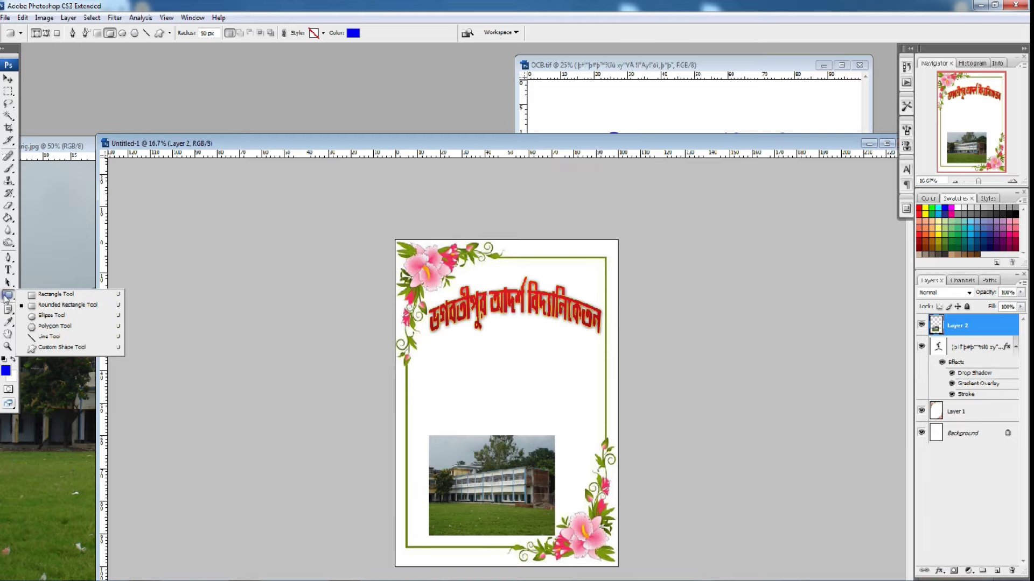
pyautogui.click(84, 306)
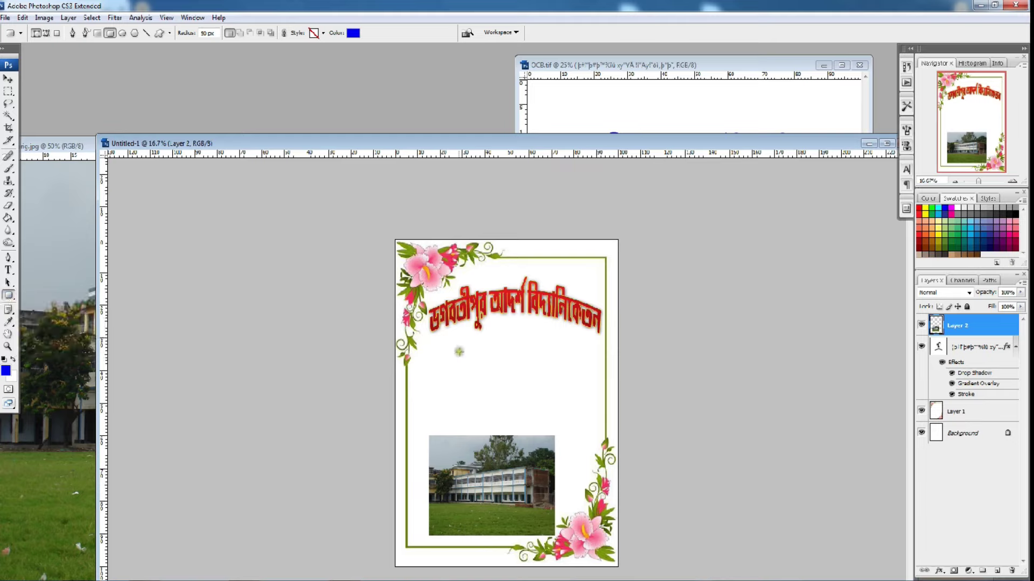
pyautogui.moveTo(444, 337); pyautogui.dragTo(564, 408)
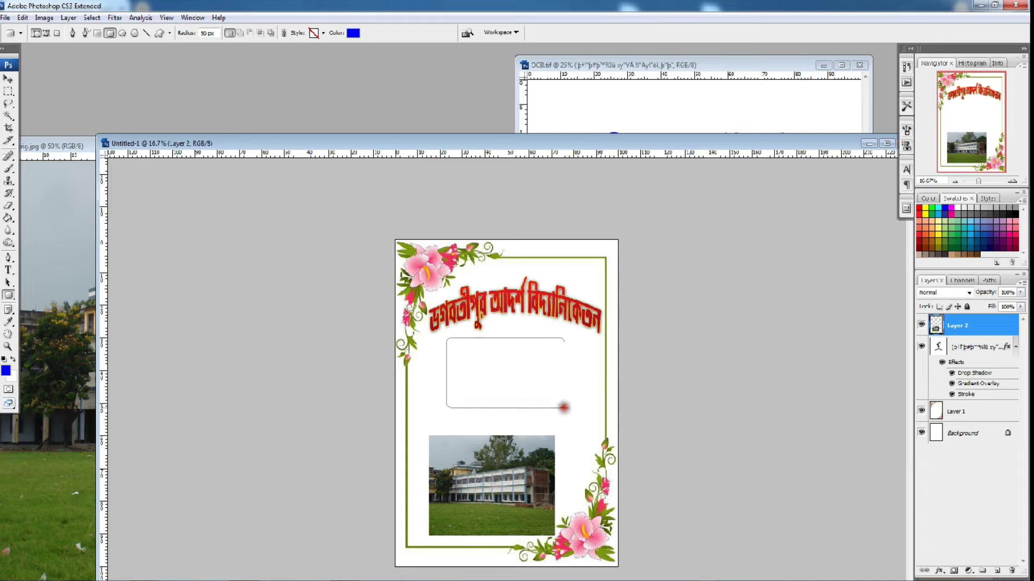
pyautogui.moveTo(564, 409); pyautogui.dragTo(564, 409)
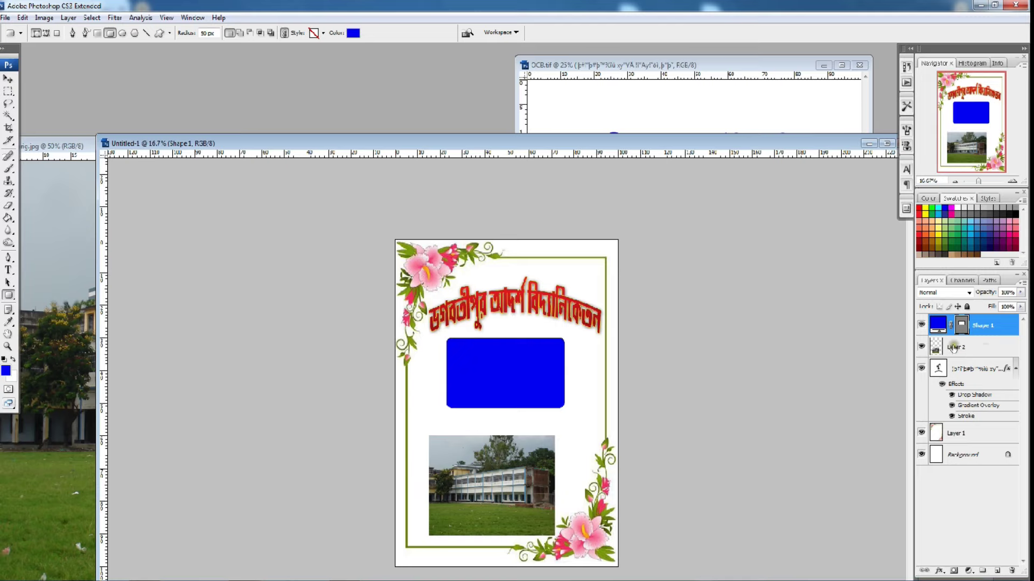
pyautogui.moveTo(952, 347); pyautogui.dragTo(983, 318)
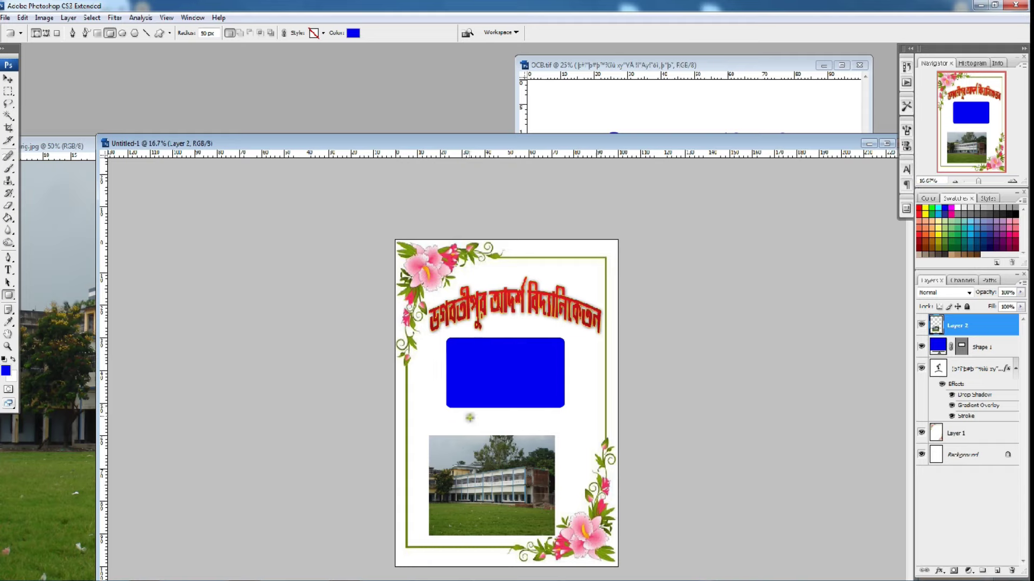
# Step: Move the school photo over Shape 1 and clip Layer 2 to it as a clipping mask
pyautogui.press('v')
pyautogui.moveTo(531, 499); pyautogui.dragTo(519, 398)
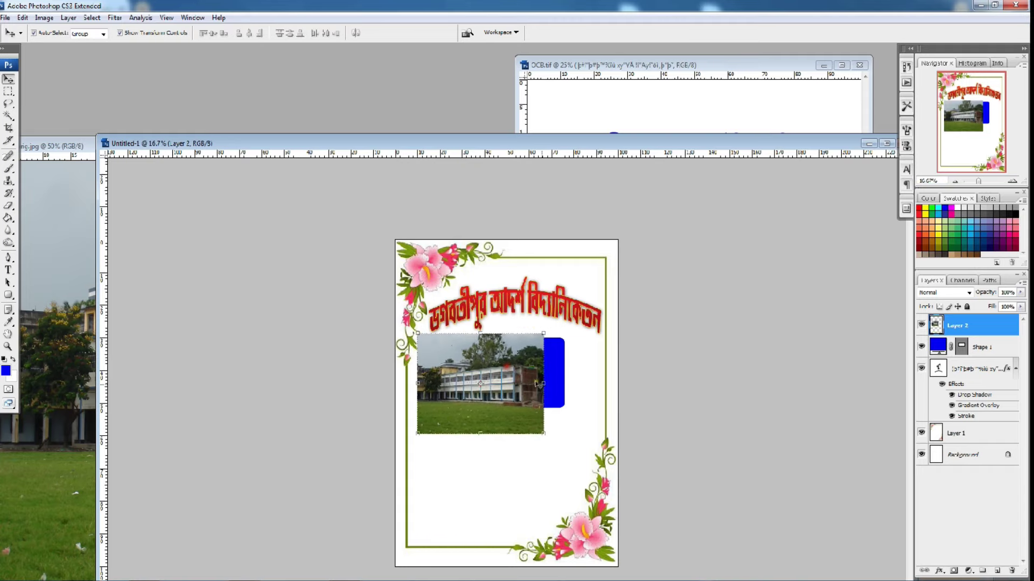
pyautogui.rightClick(961, 328)
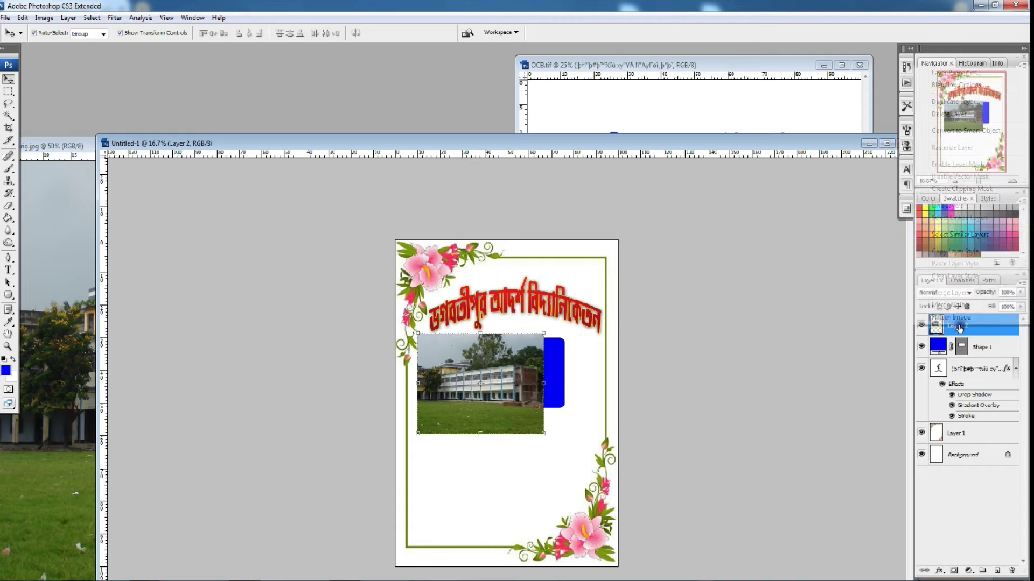
pyautogui.click(958, 332)
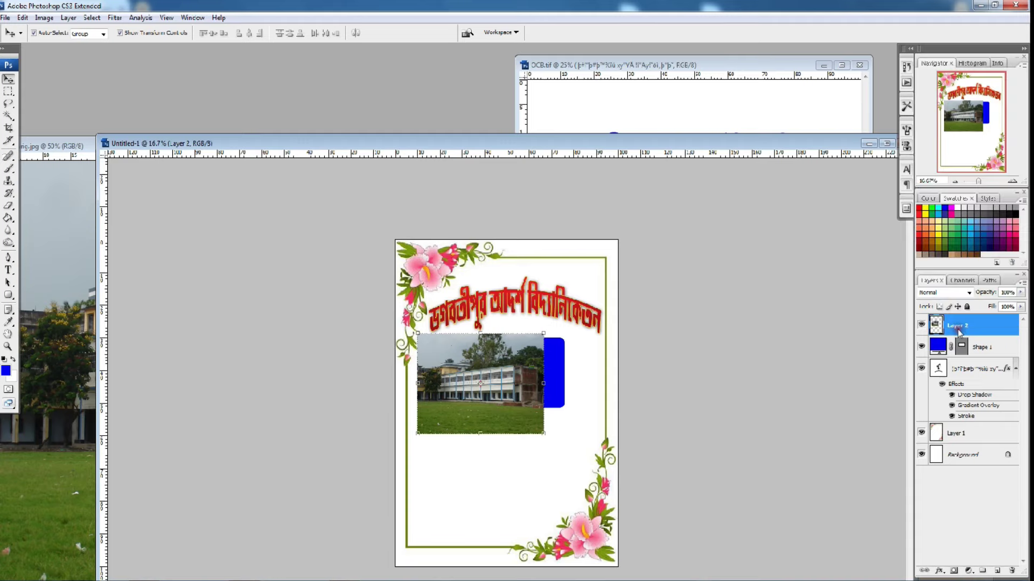
pyautogui.rightClick(958, 331)
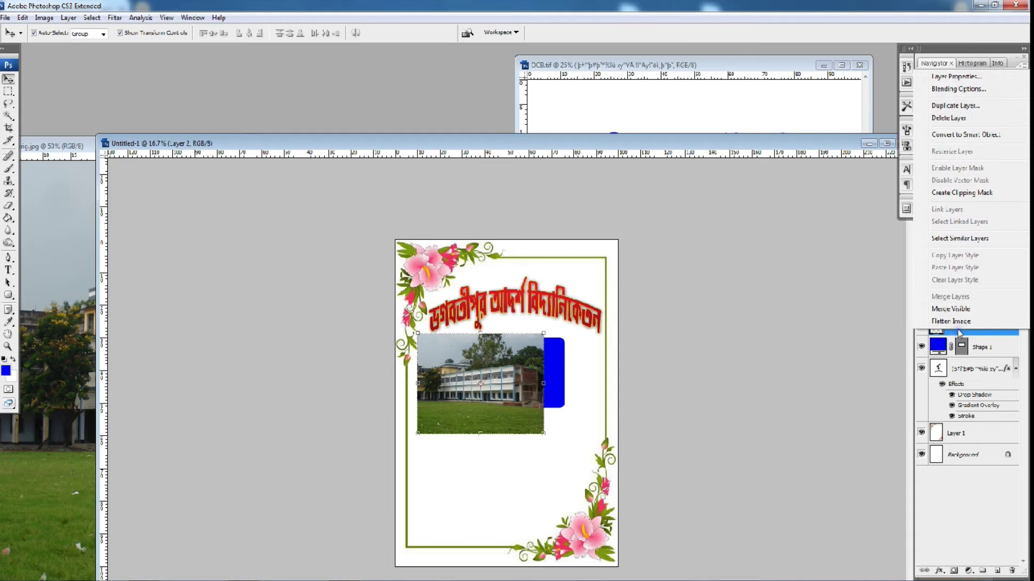
pyautogui.click(956, 194)
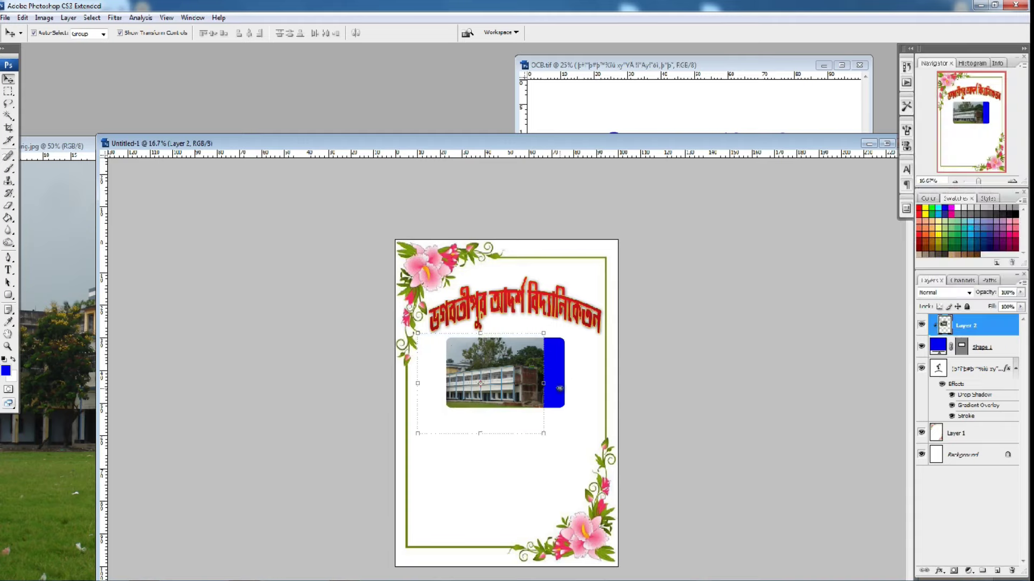
# Step: Free Transform the clipped photo so it fills the rounded frame
pyautogui.moveTo(490, 384); pyautogui.dragTo(511, 385)
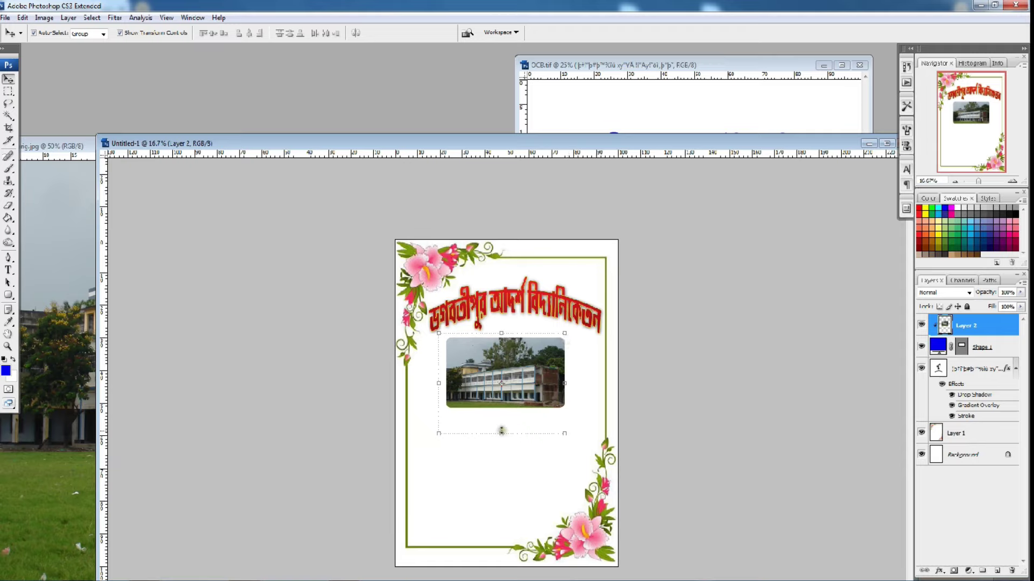
pyautogui.moveTo(502, 430); pyautogui.dragTo(503, 409)
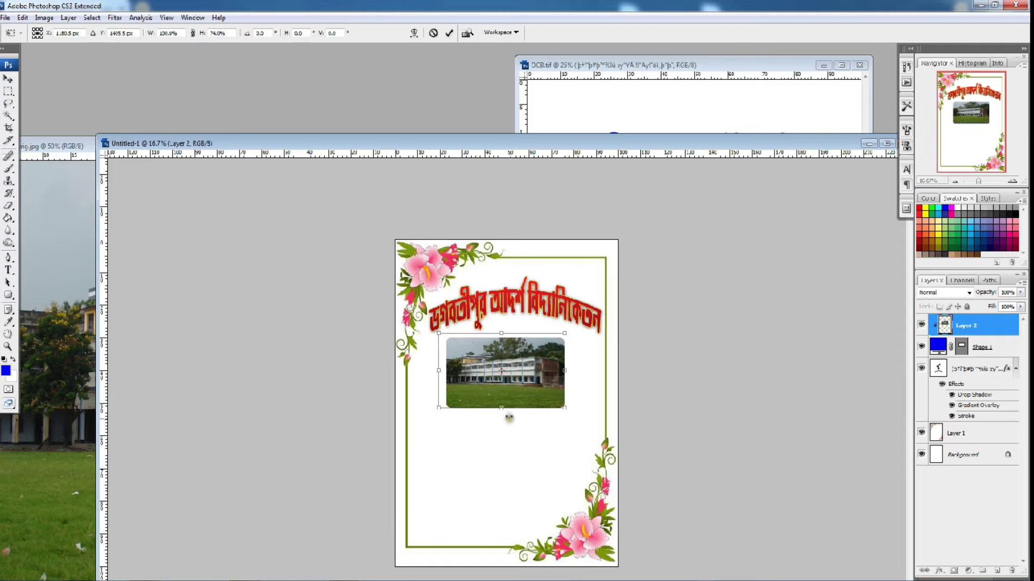
pyautogui.moveTo(502, 410); pyautogui.dragTo(505, 438)
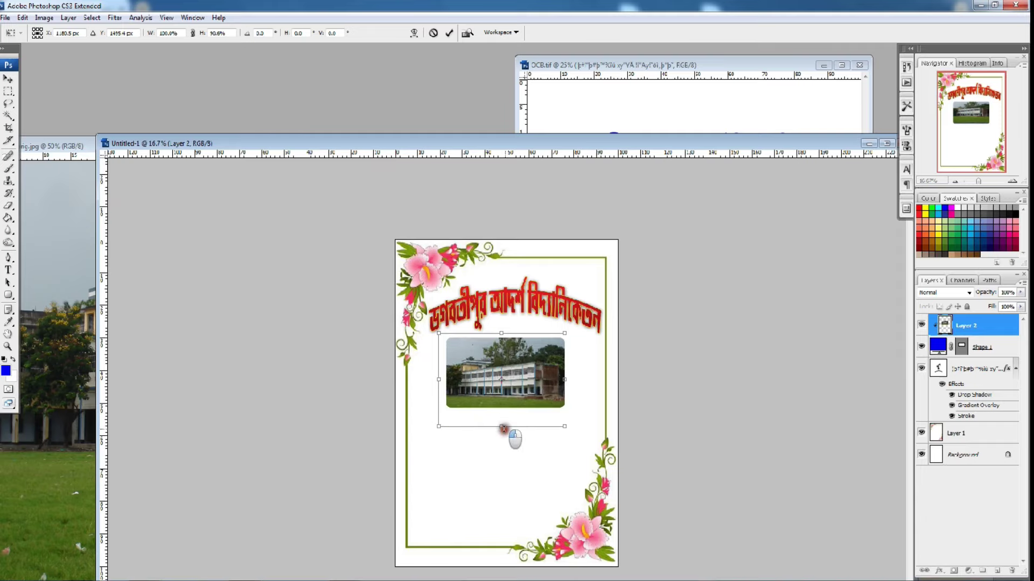
pyautogui.moveTo(502, 369); pyautogui.dragTo(505, 369)
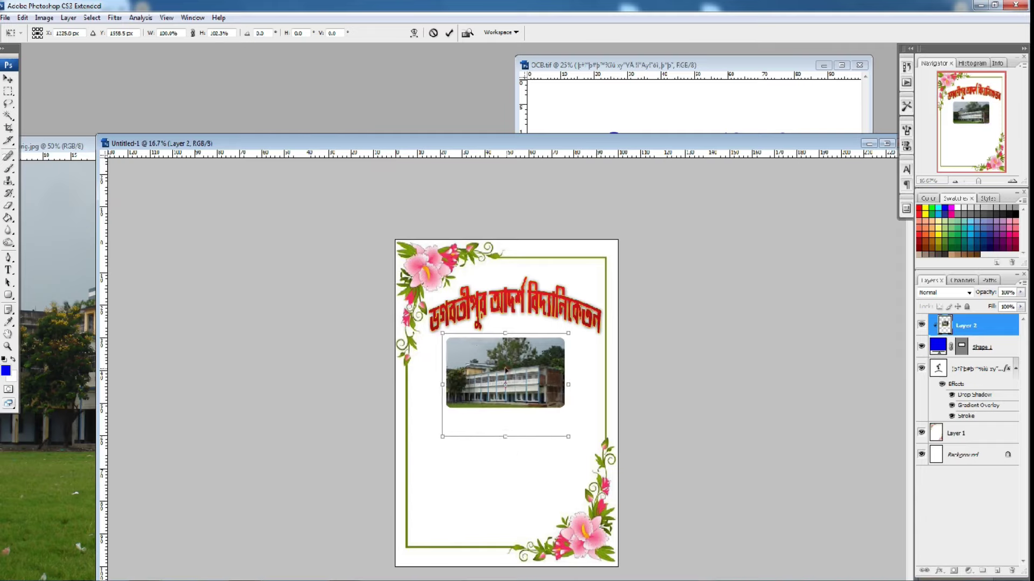
pyautogui.press('Return')
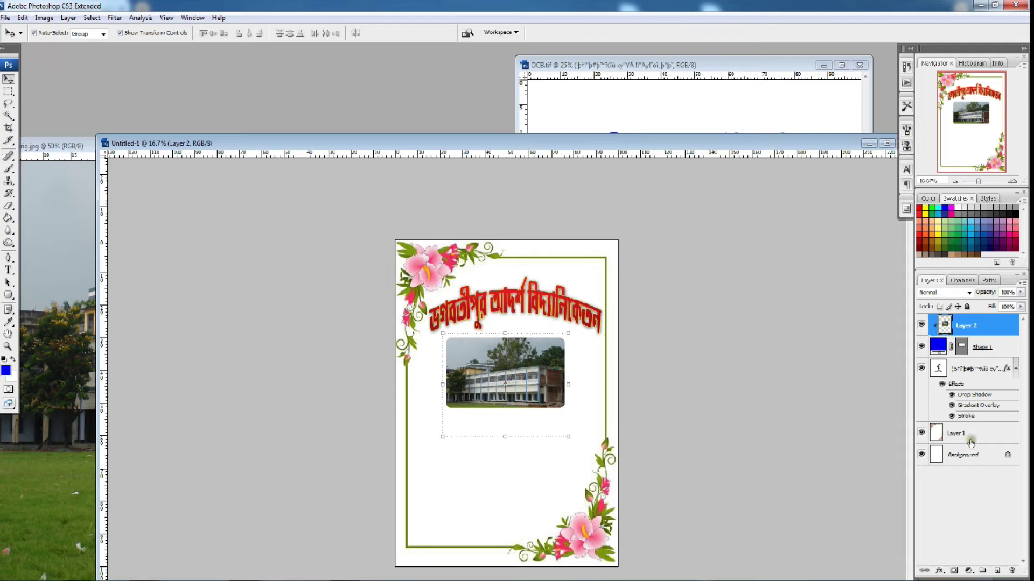
# Step: Brighten the school photo with Levels: input white 200 and midtone 1.38
pyautogui.click(44, 18)
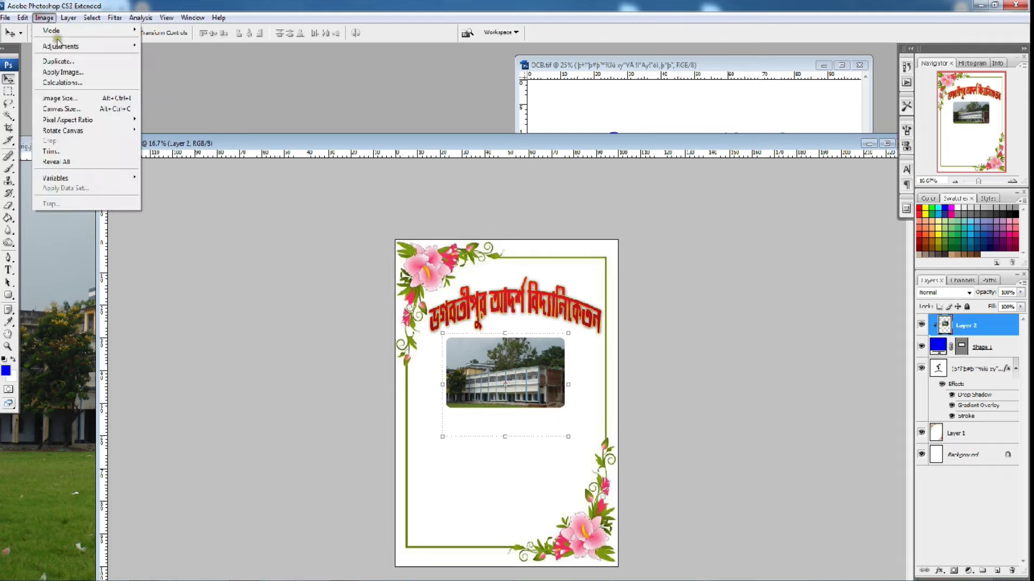
pyautogui.moveTo(60, 47)
pyautogui.click(203, 44)
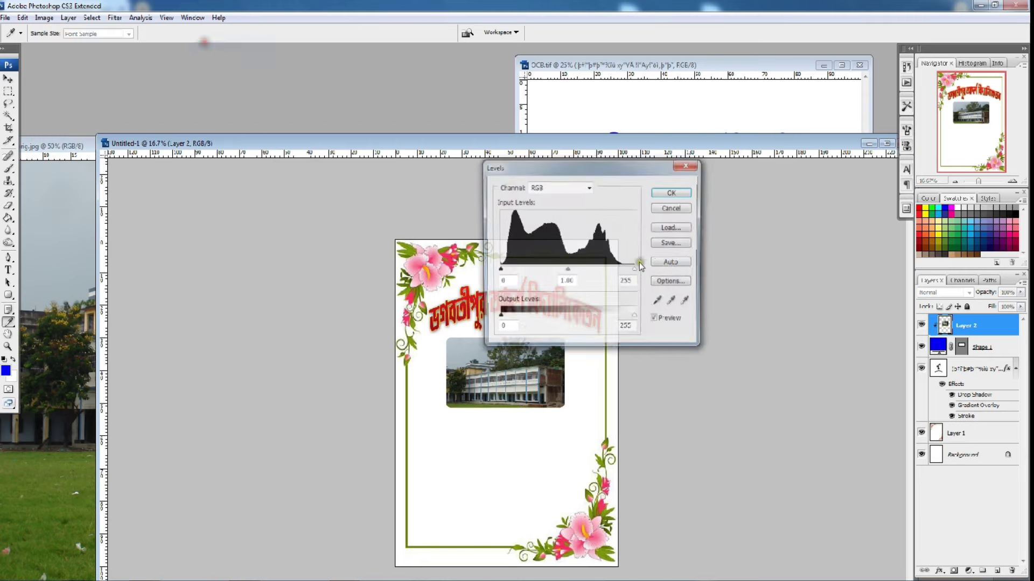
pyautogui.moveTo(603, 169); pyautogui.dragTo(749, 168)
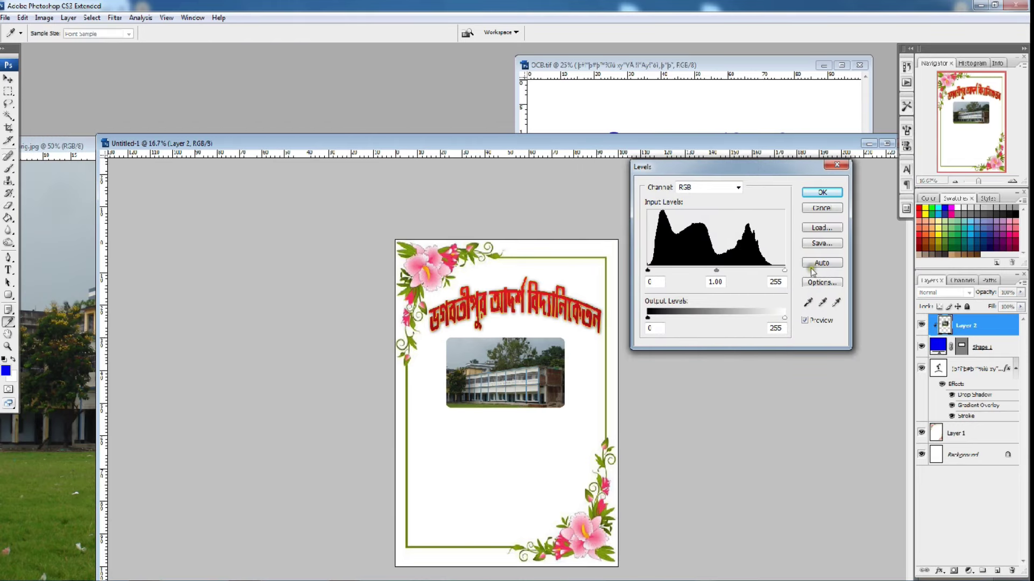
pyautogui.moveTo(784, 270); pyautogui.dragTo(657, 270)
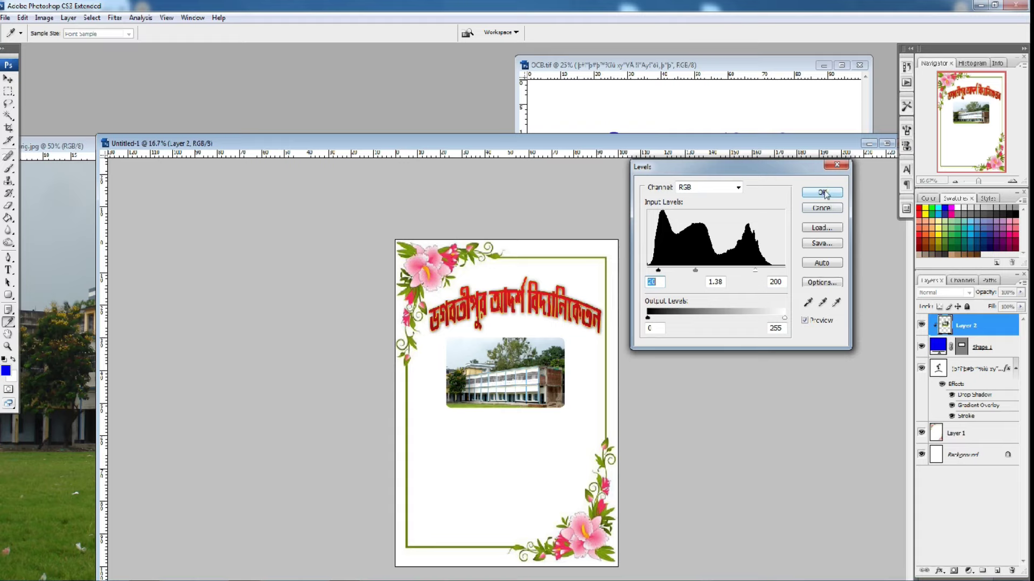
pyautogui.click(822, 193)
pyautogui.press('v')
pyautogui.click(585, 413)
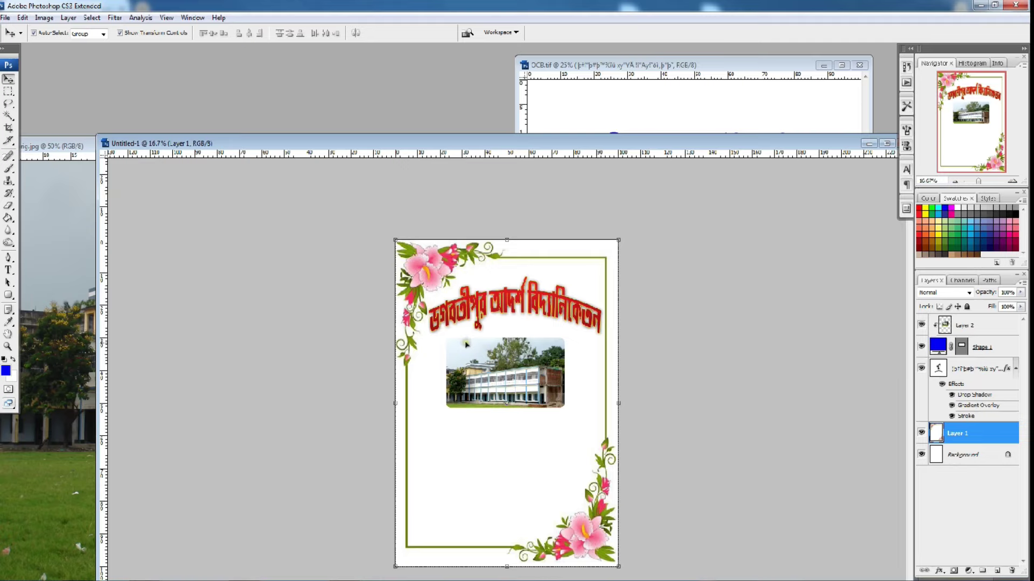
# Step: Give Shape 1 a 1 px dark maroon Stroke layer style
pyautogui.click(982, 348)
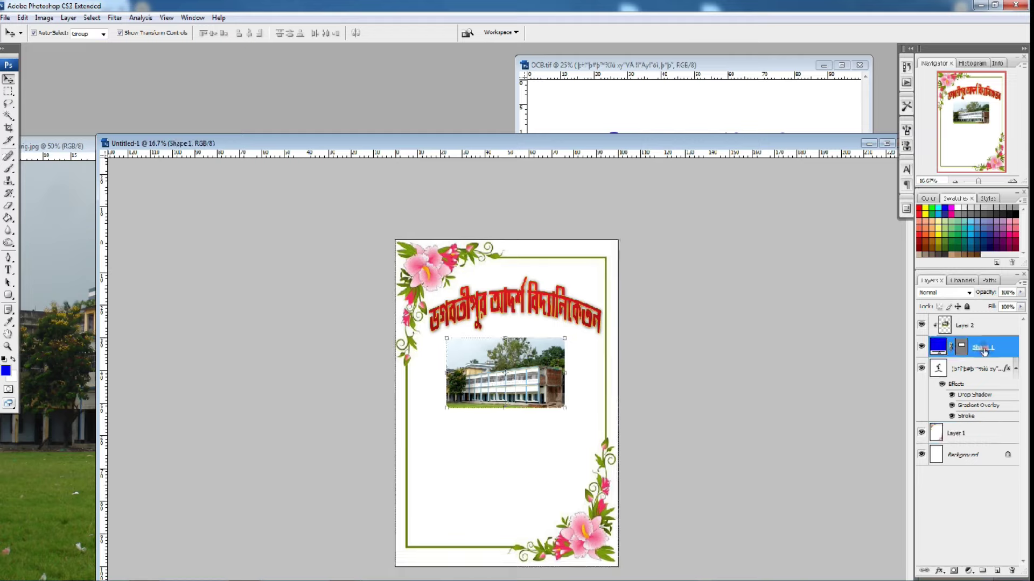
pyautogui.click(939, 571)
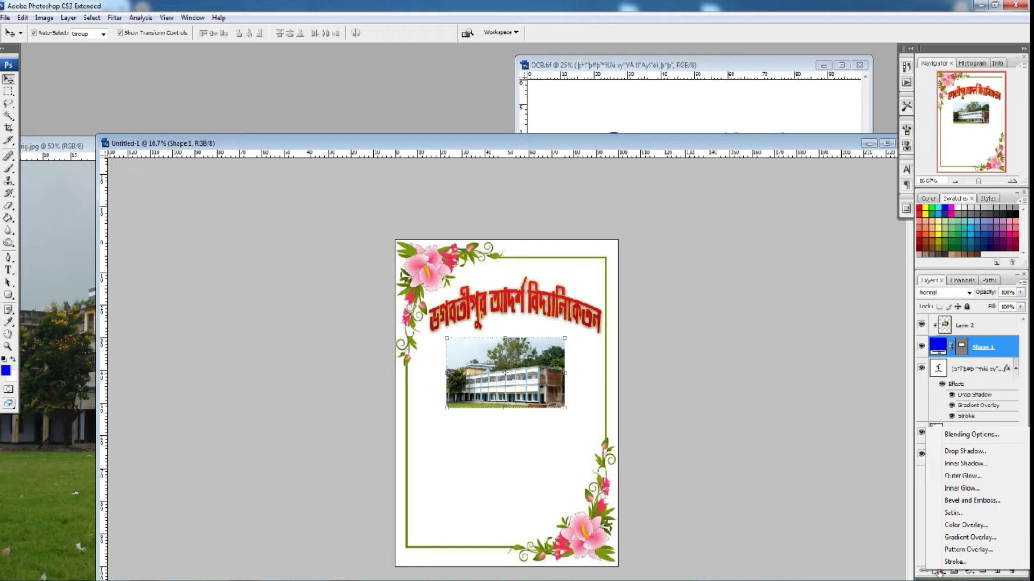
pyautogui.click(954, 561)
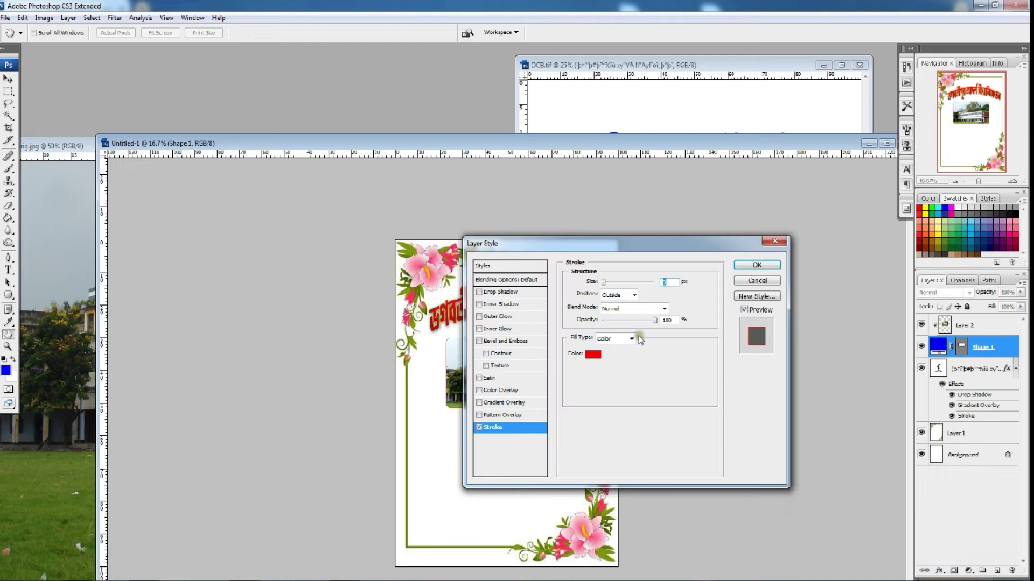
pyautogui.moveTo(586, 244); pyautogui.dragTo(785, 262)
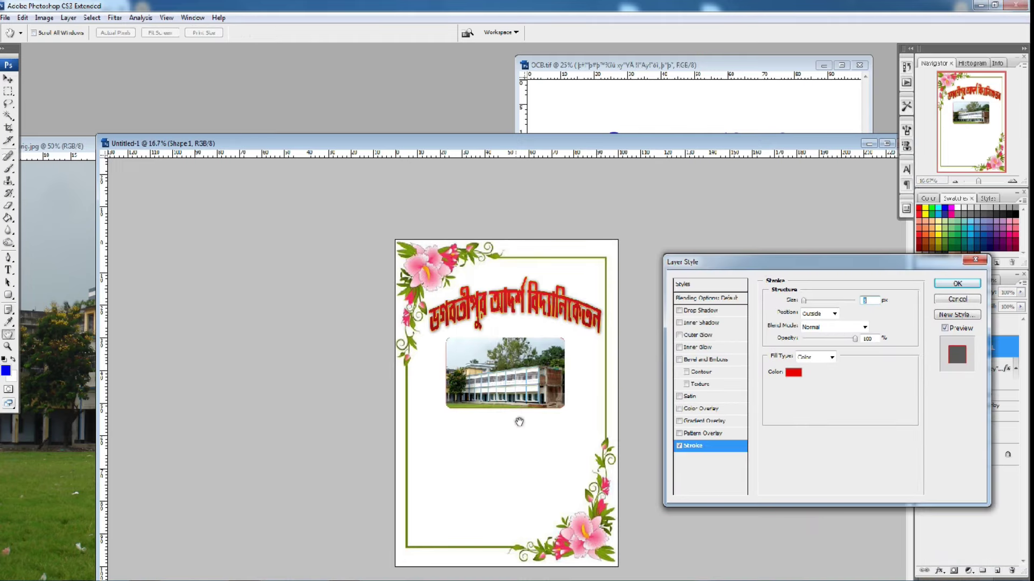
pyautogui.click(794, 372)
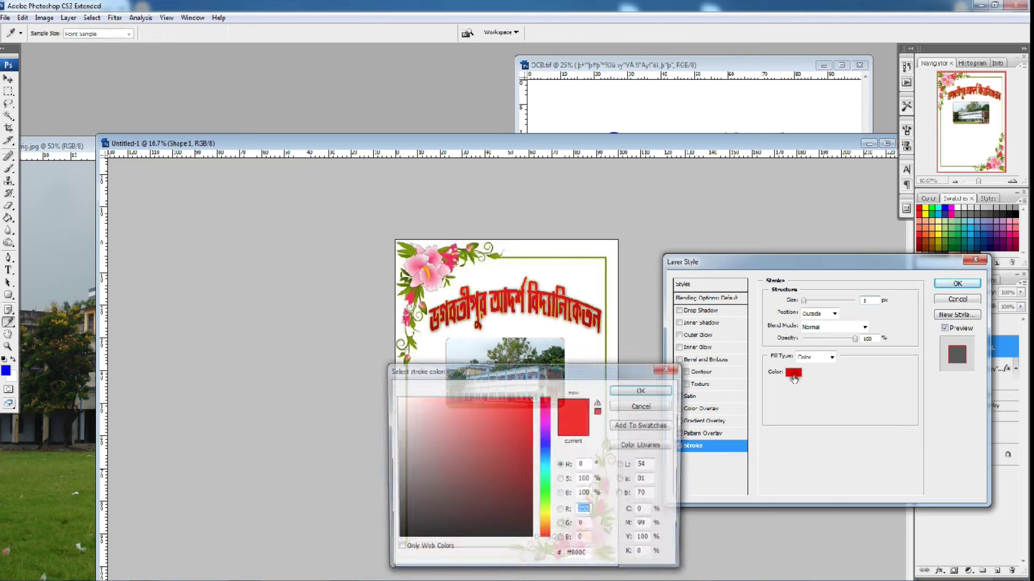
pyautogui.click(517, 447)
pyautogui.moveTo(521, 479); pyautogui.dragTo(516, 517)
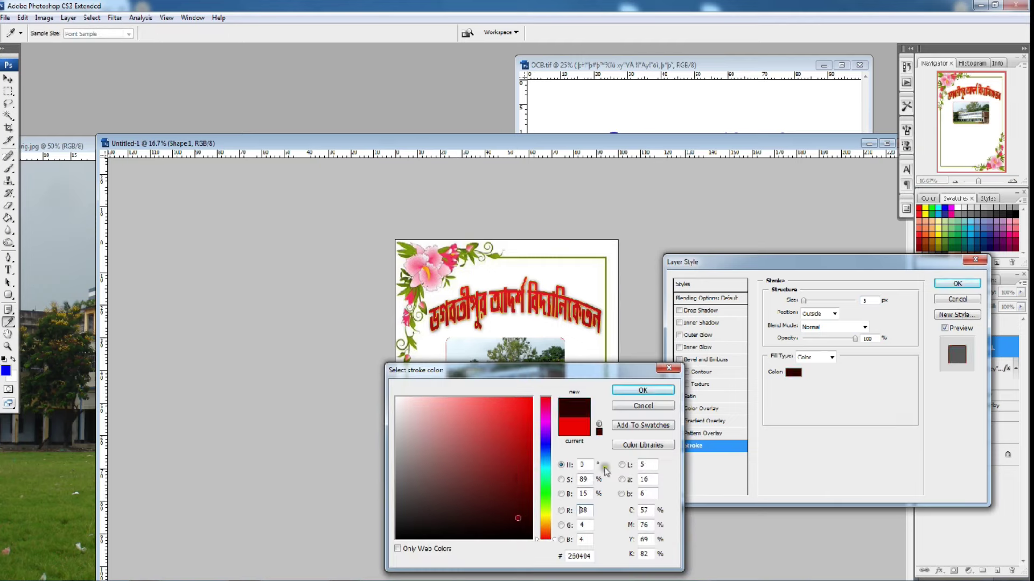
pyautogui.click(643, 390)
pyautogui.write('1')
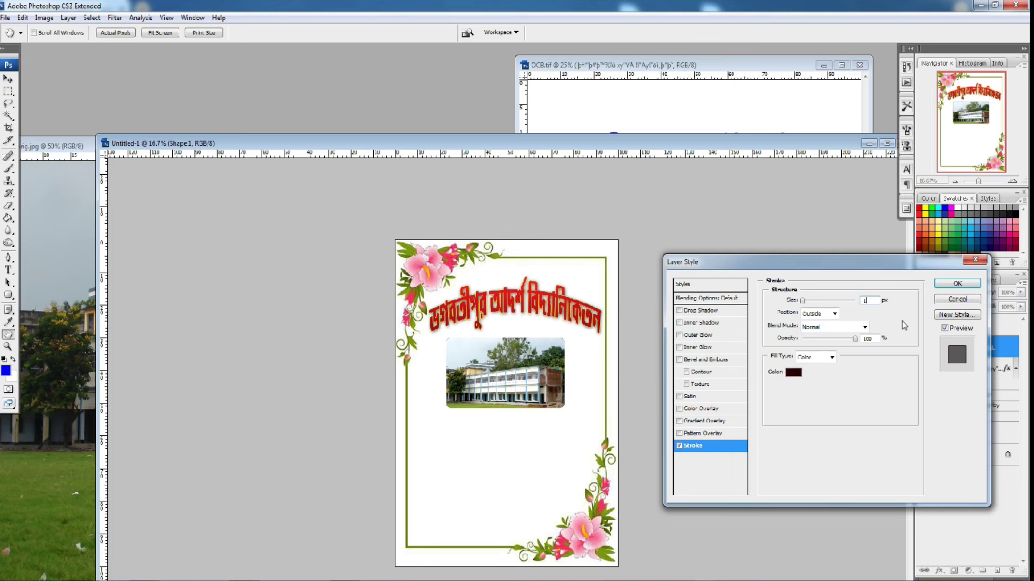
pyautogui.click(956, 283)
pyautogui.hotkey('ctrl', '+')
pyautogui.hotkey('ctrl', '+')
pyautogui.hotkey('ctrl', '+')
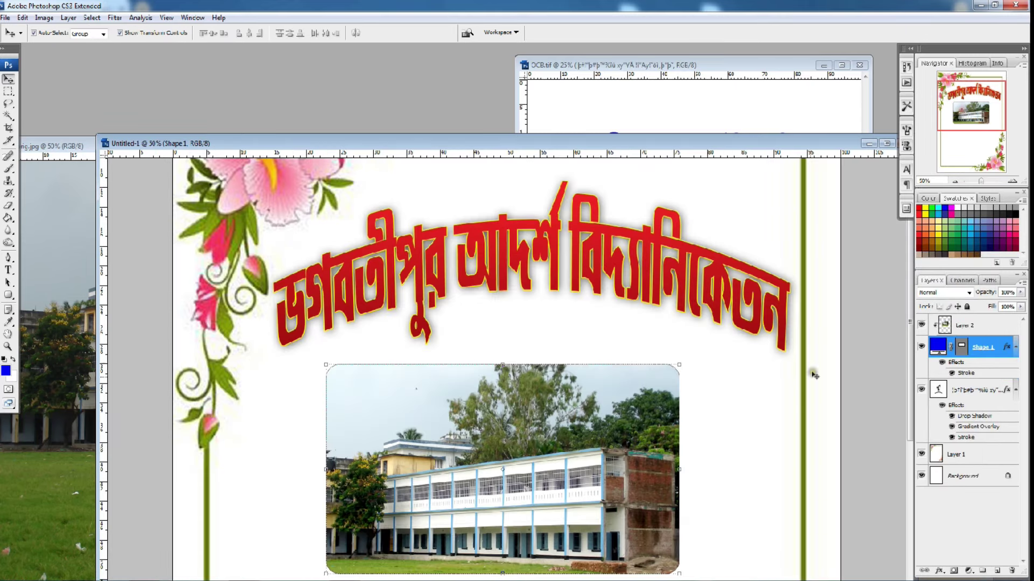
# Step: Bring the 'স্থাপিত ঃ ১৯৪৯' text layer from OCB.tif into the cover, kept on top of the layer stack
pyautogui.click(808, 373)
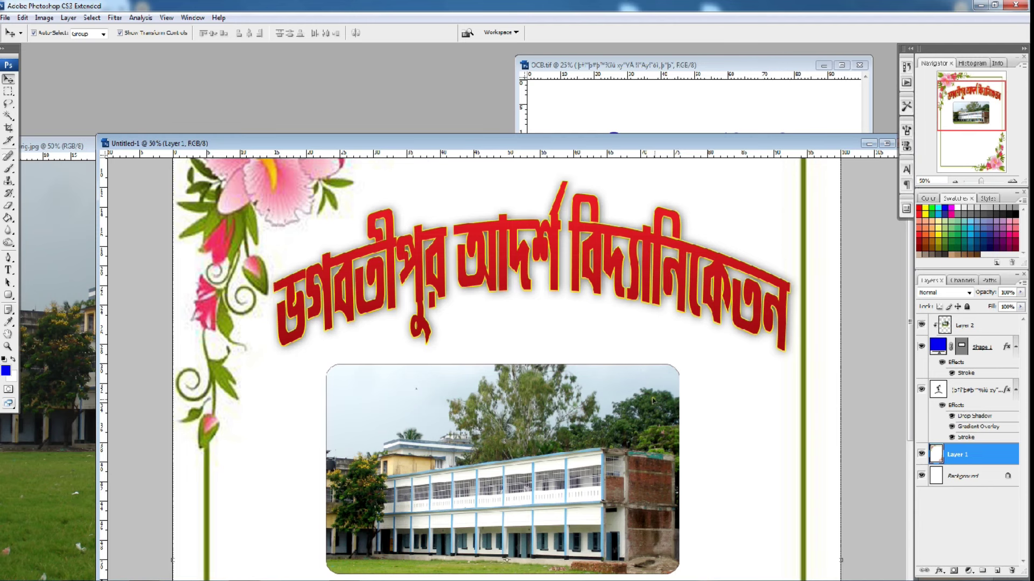
pyautogui.click(714, 115)
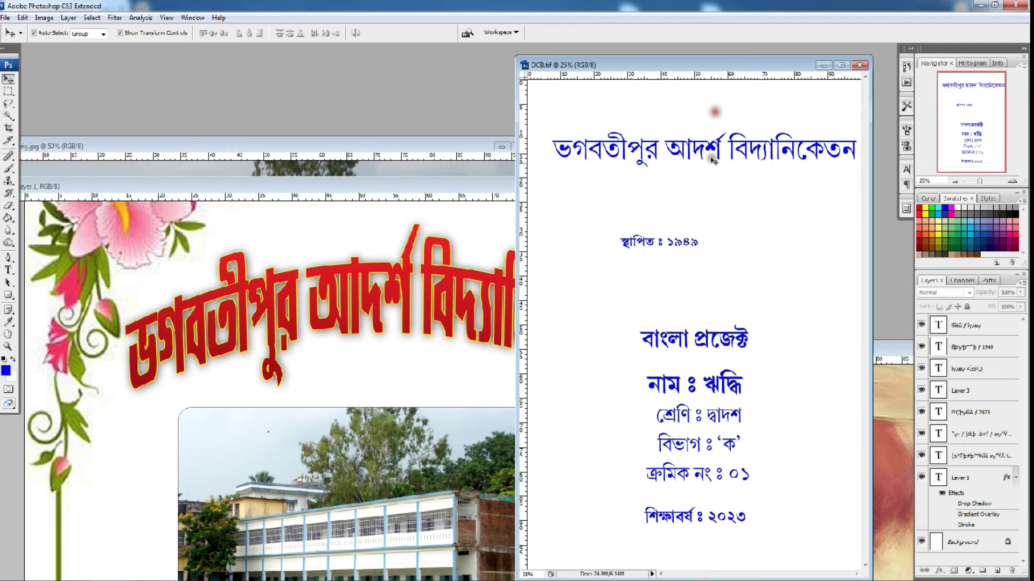
pyautogui.click(649, 239)
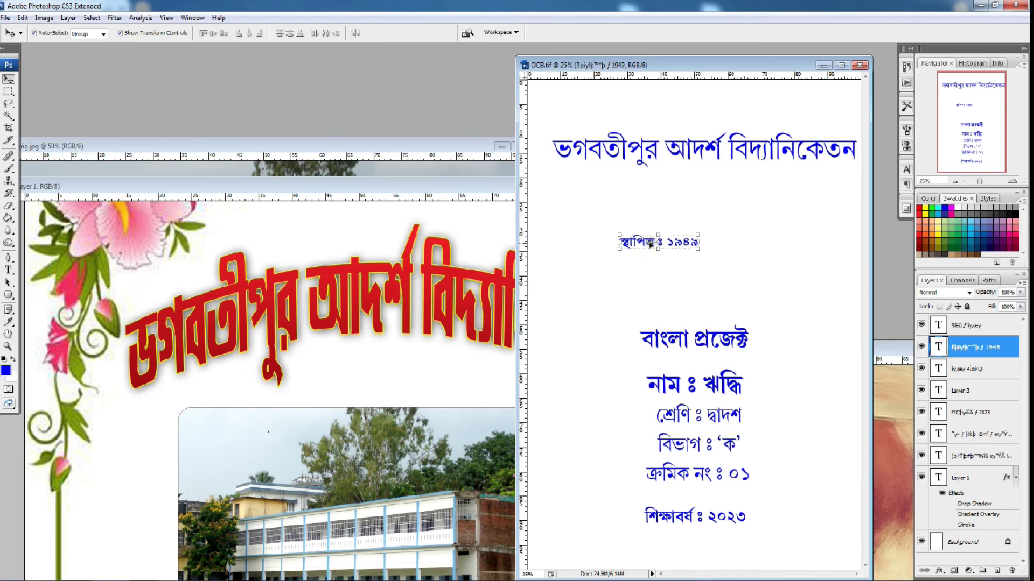
pyautogui.moveTo(650, 243); pyautogui.dragTo(466, 347)
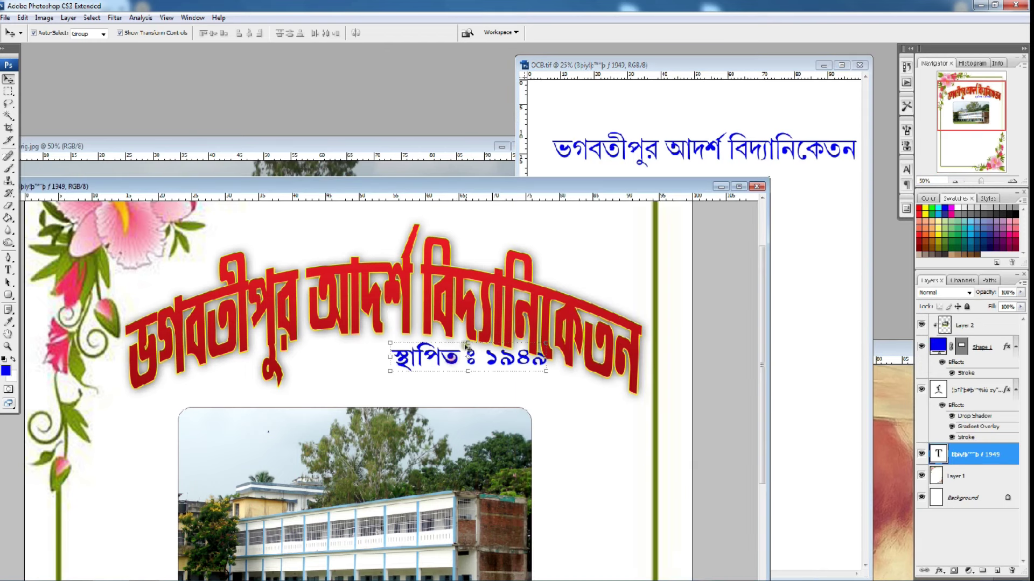
pyautogui.moveTo(466, 347); pyautogui.dragTo(760, 429)
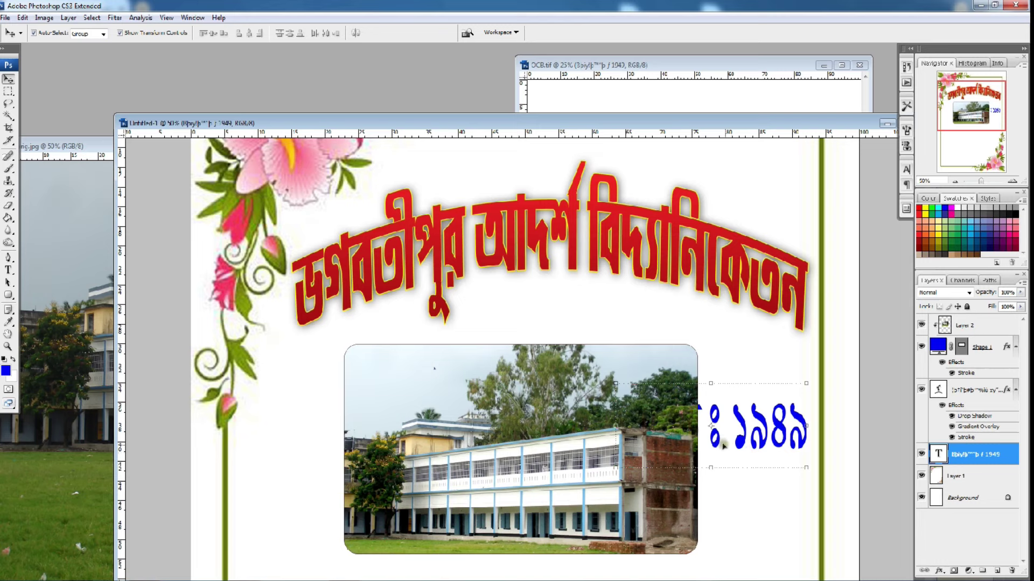
pyautogui.moveTo(738, 445)
pyautogui.mouseDown()
pyautogui.moveTo(730, 433)
pyautogui.moveTo(739, 437)
pyautogui.mouseUp()
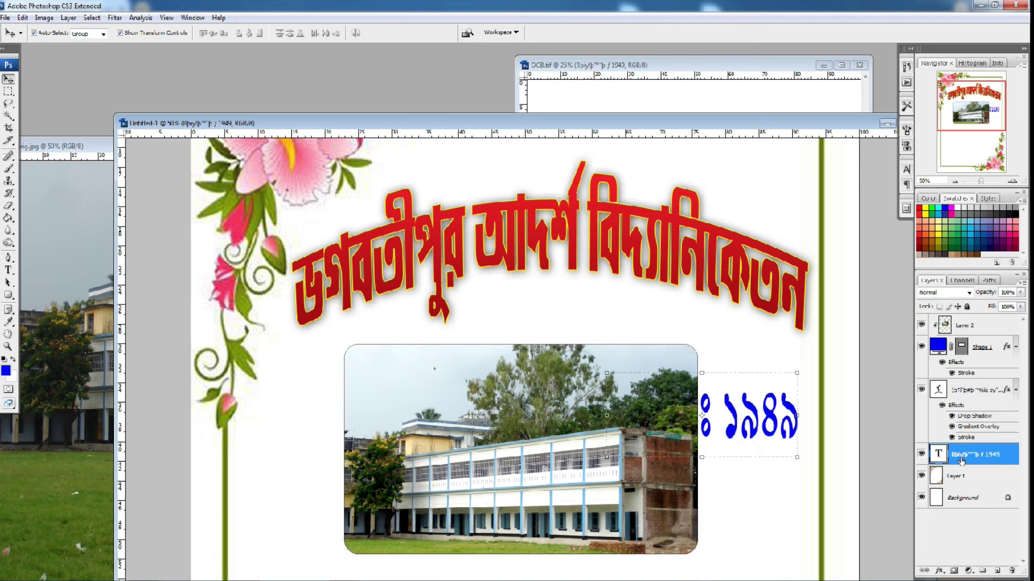
pyautogui.moveTo(958, 456)
pyautogui.mouseDown()
pyautogui.moveTo(965, 309)
pyautogui.moveTo(954, 324)
pyautogui.mouseUp()
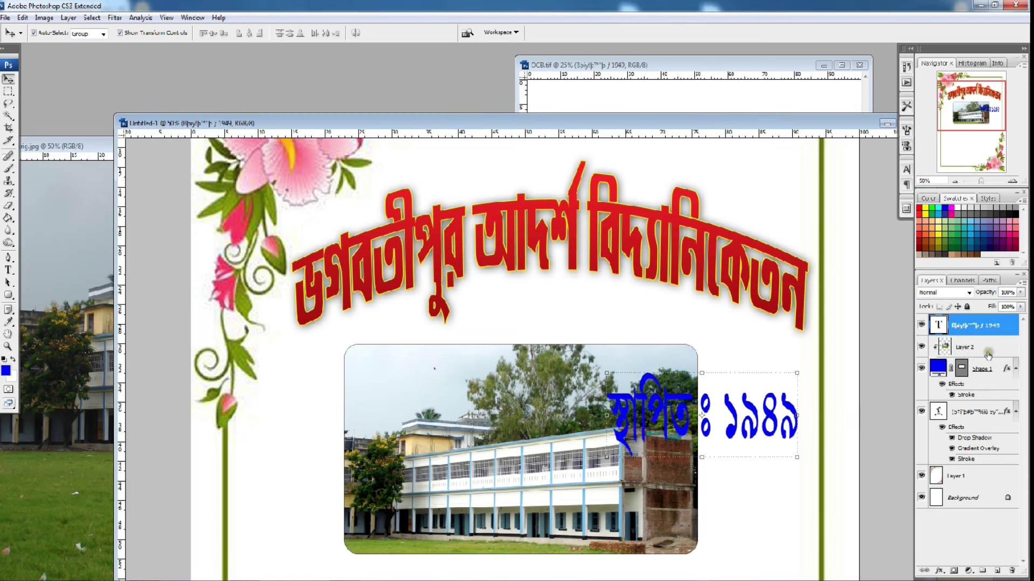
pyautogui.moveTo(965, 327); pyautogui.dragTo(964, 463)
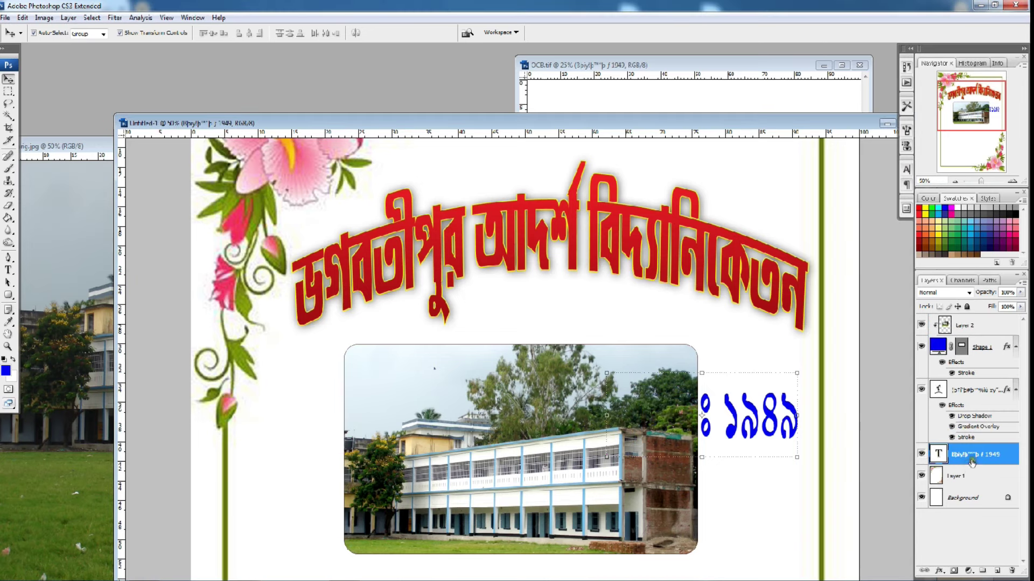
pyautogui.moveTo(972, 462); pyautogui.dragTo(975, 323)
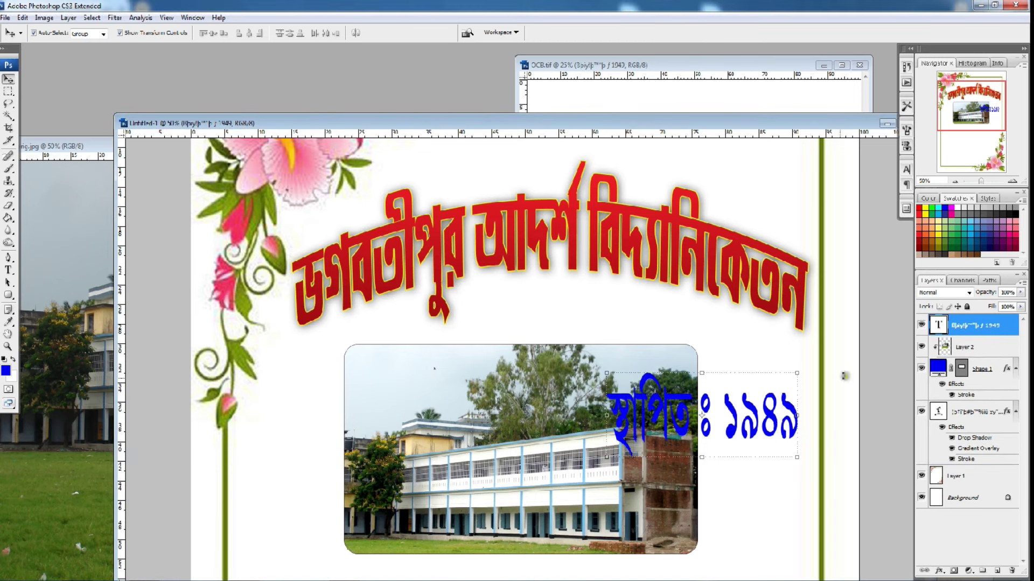
# Step: Place the founding-year line just below the red title and enlarge it to about 122%
pyautogui.hotkey('ctrl', 't')
pyautogui.moveTo(780, 463)
pyautogui.mouseDown()
pyautogui.moveTo(619, 457)
pyautogui.moveTo(555, 411)
pyautogui.mouseUp()
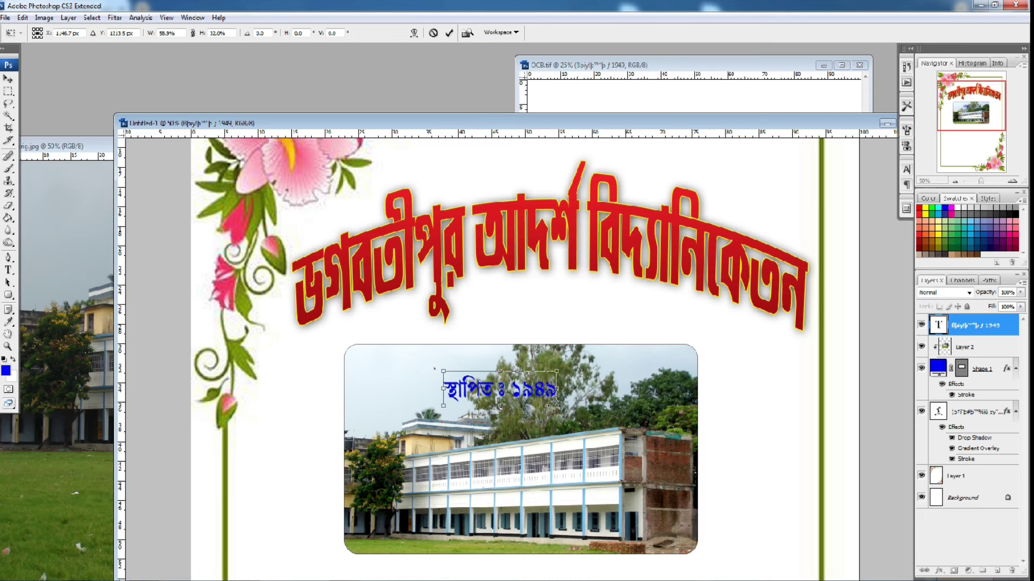
pyautogui.press('Return')
pyautogui.moveTo(538, 401); pyautogui.dragTo(588, 325)
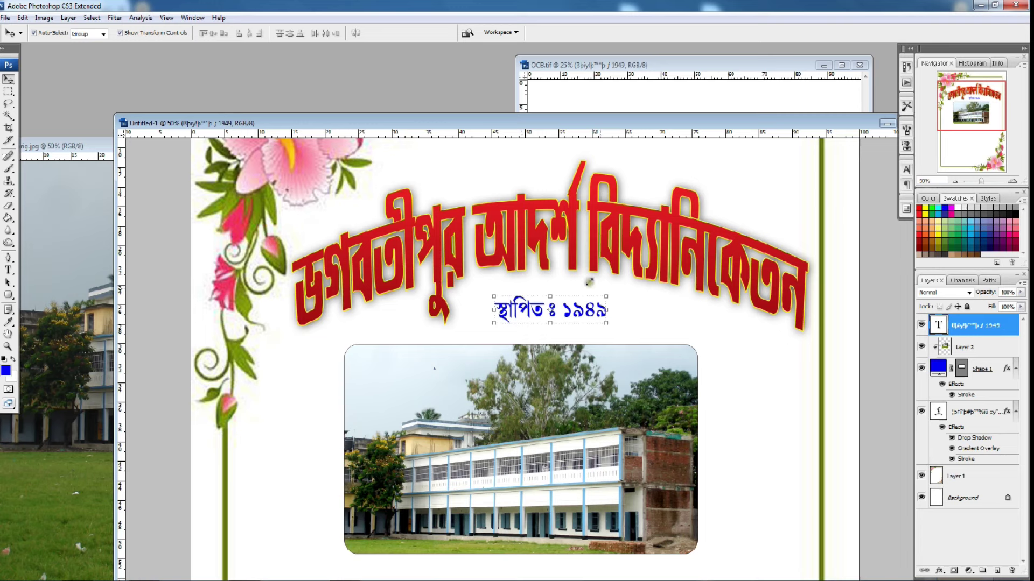
pyautogui.click(604, 325)
pyautogui.moveTo(607, 326); pyautogui.dragTo(632, 337)
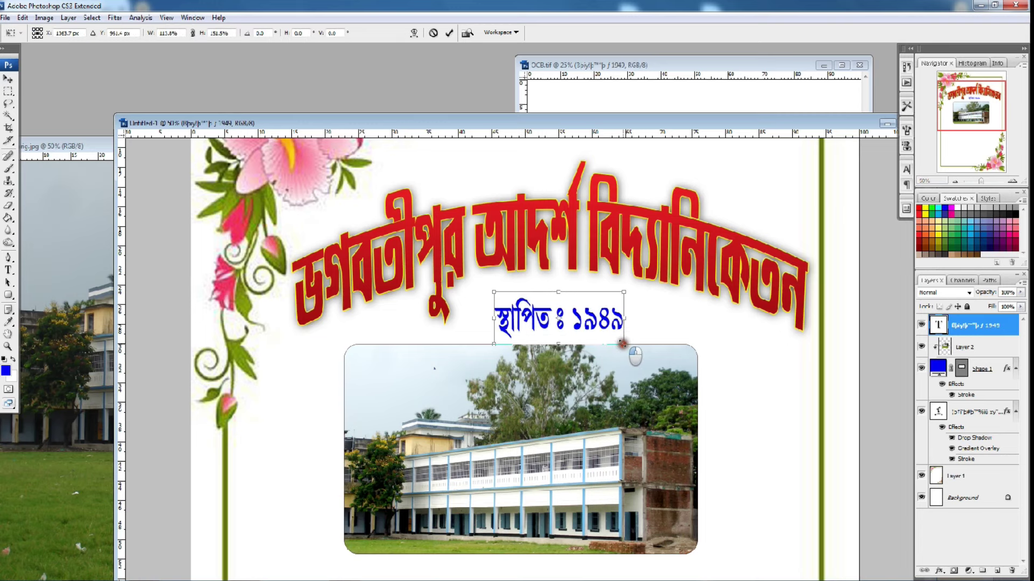
pyautogui.press('Return')
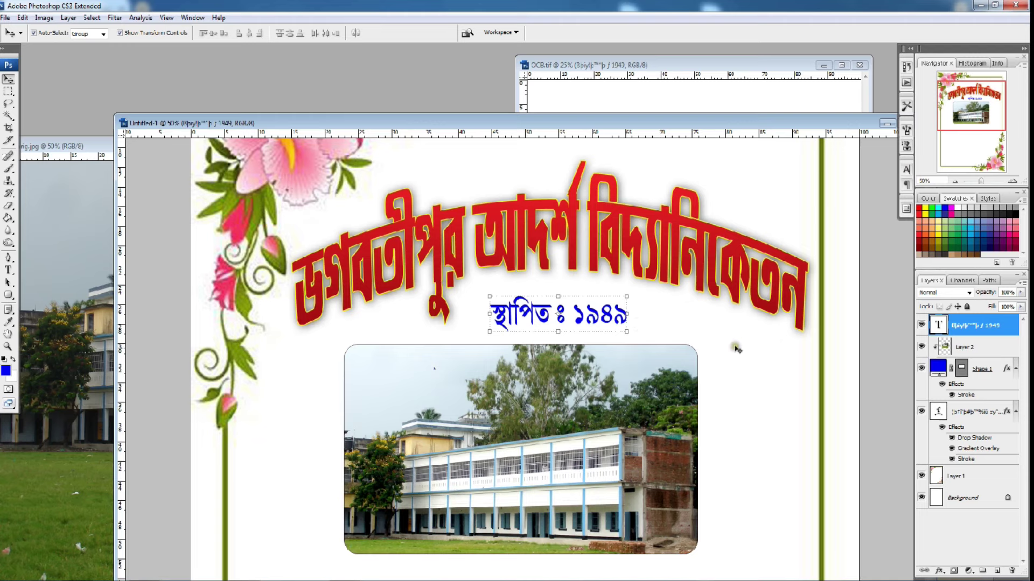
pyautogui.click(734, 348)
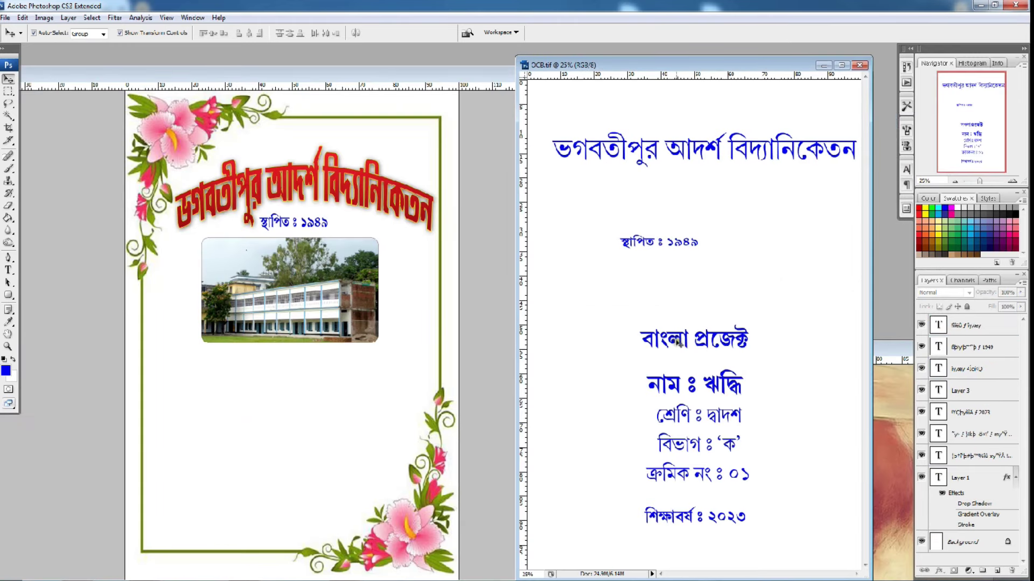
# Step: Copy the বাংলা প্রজেক্ট title, student details block and শিক্ষাবর্ষ ঃ ২০২৩ line from OCB.tif into the cover
pyautogui.click(673, 346)
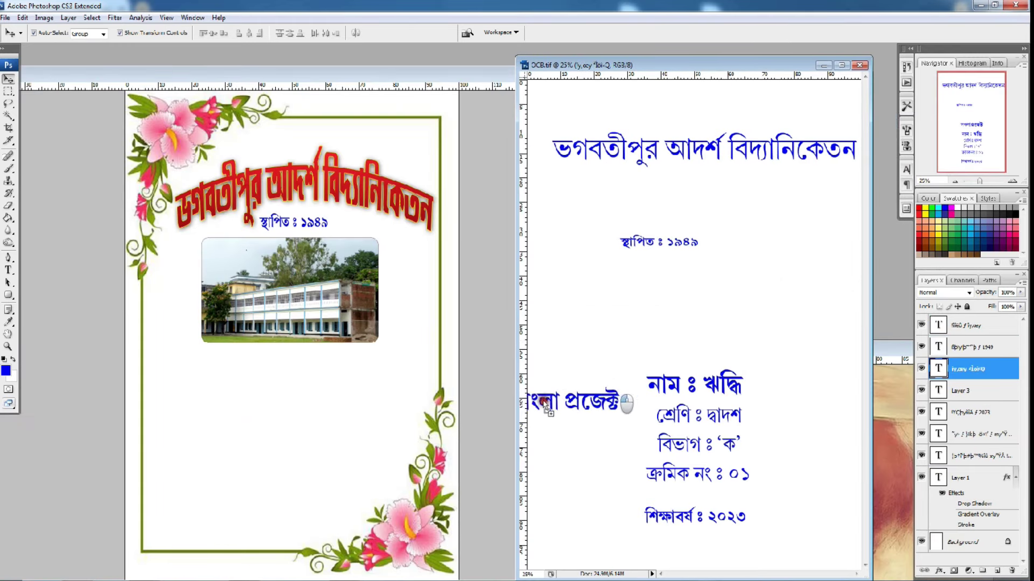
pyautogui.moveTo(673, 340)
pyautogui.mouseDown()
pyautogui.moveTo(341, 395)
pyautogui.moveTo(318, 368)
pyautogui.mouseUp()
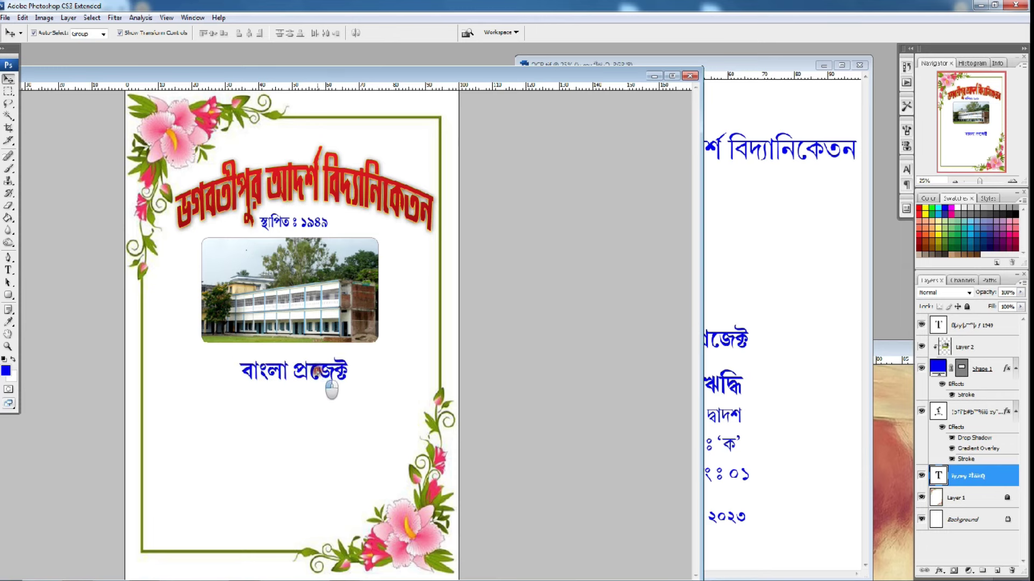
pyautogui.click(724, 396)
pyautogui.moveTo(724, 396)
pyautogui.mouseDown()
pyautogui.moveTo(301, 444)
pyautogui.moveTo(323, 408)
pyautogui.mouseUp()
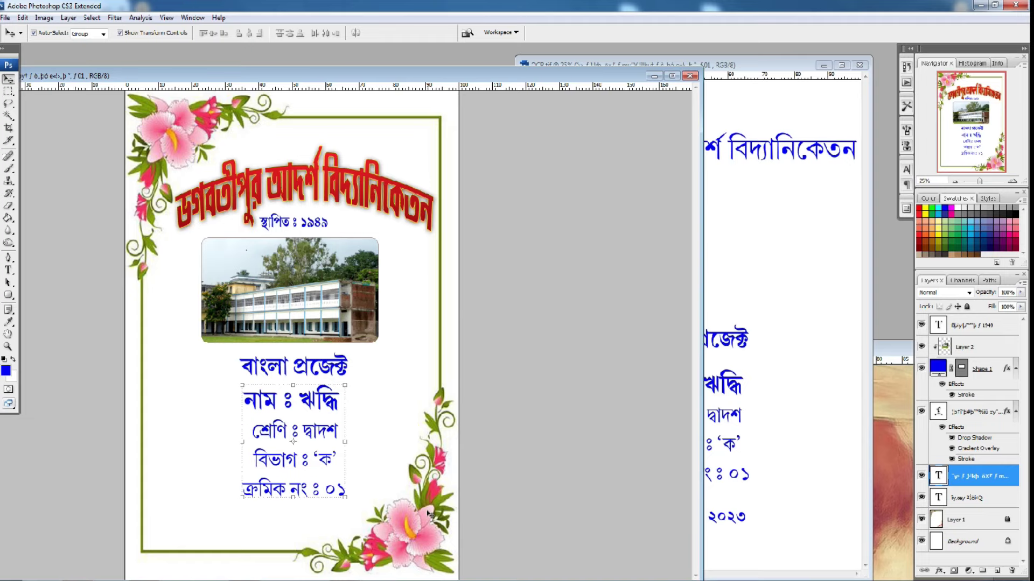
pyautogui.click(738, 518)
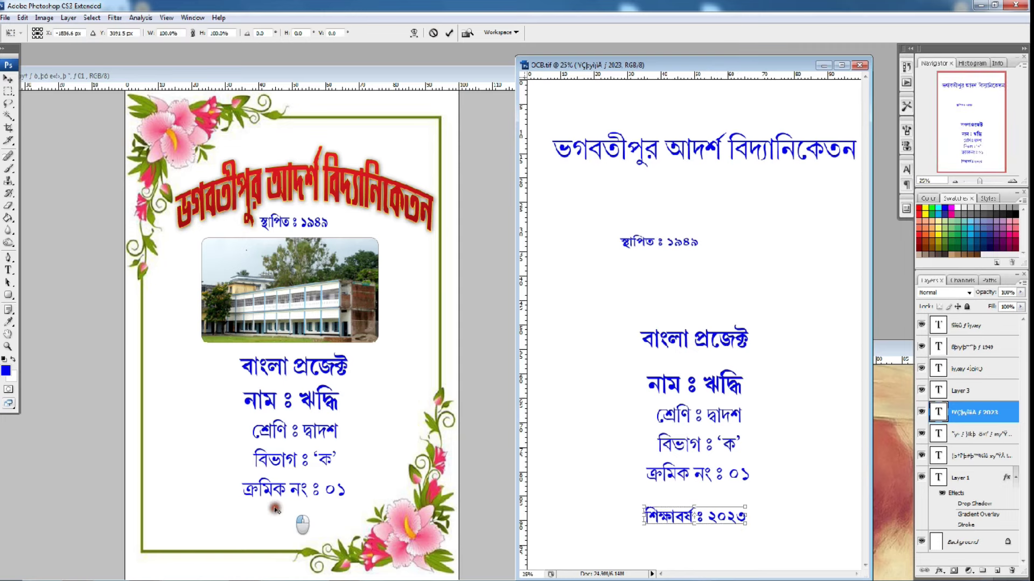
pyautogui.moveTo(667, 517); pyautogui.dragTo(280, 522)
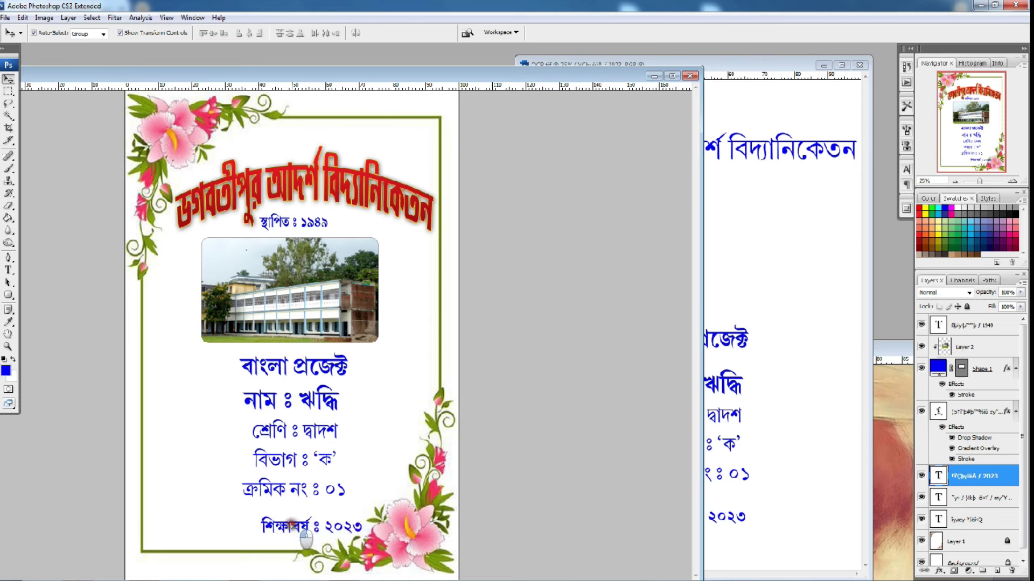
pyautogui.click(809, 372)
# Step: Close OCB.tif without saving and maximize the cover window
pyautogui.click(859, 64)
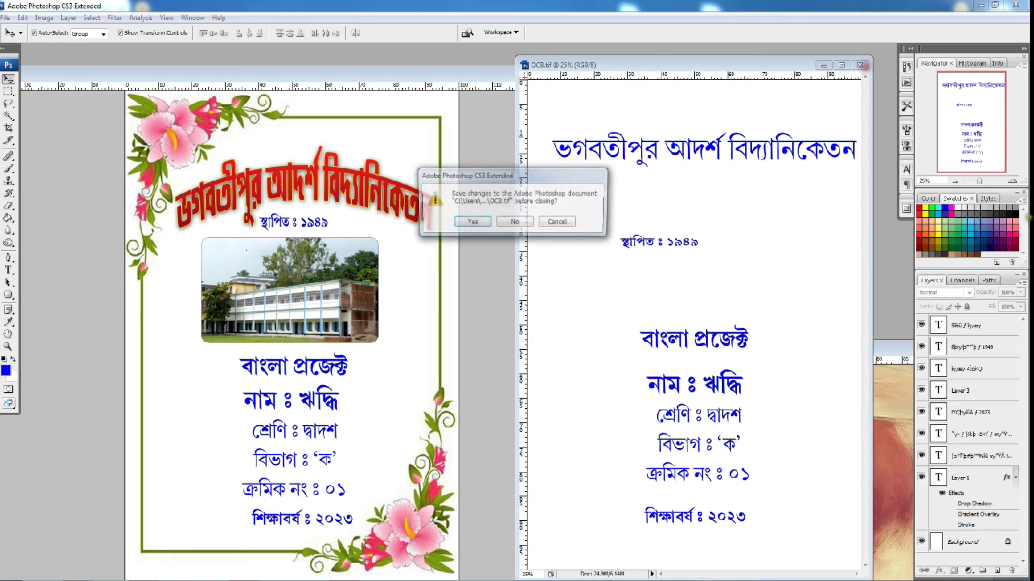
pyautogui.click(519, 221)
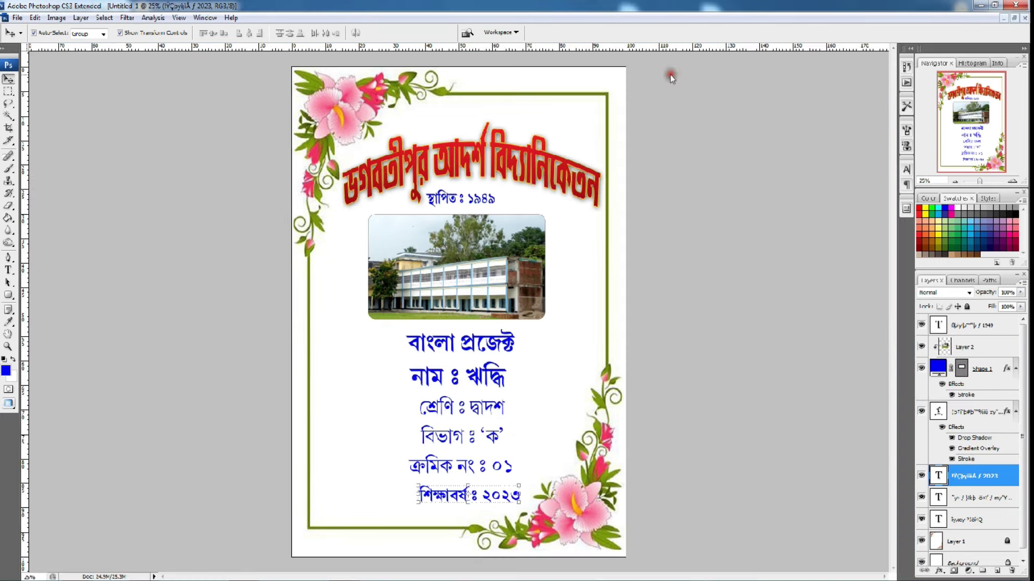
pyautogui.click(672, 75)
# Step: Arrange the academic-year line, details block and বাংলা প্রজেক্ট title beneath the photo
pyautogui.moveTo(458, 495); pyautogui.dragTo(450, 500)
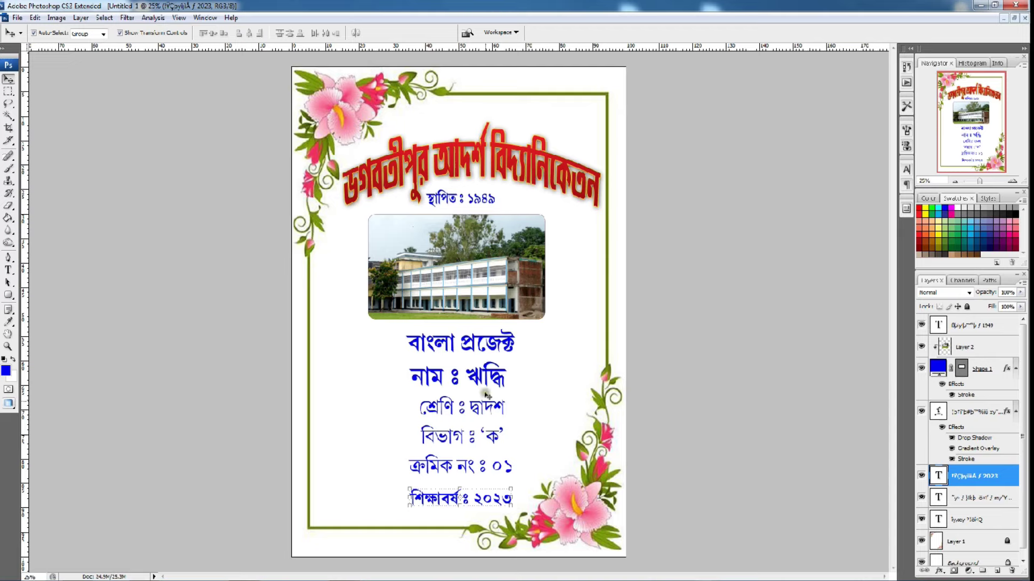
pyautogui.moveTo(466, 500); pyautogui.dragTo(466, 510)
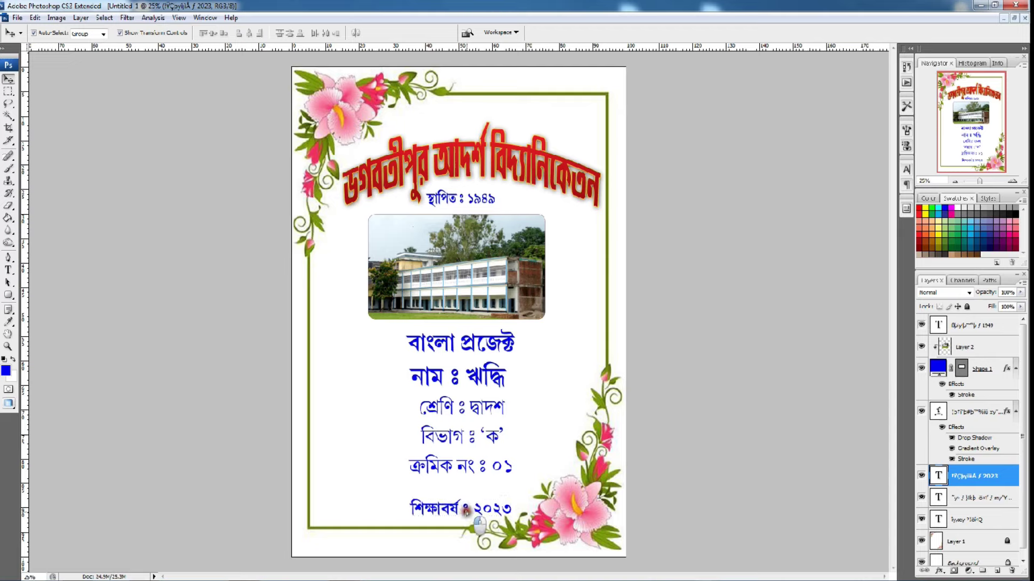
pyautogui.click(491, 425)
pyautogui.moveTo(474, 390); pyautogui.dragTo(473, 400)
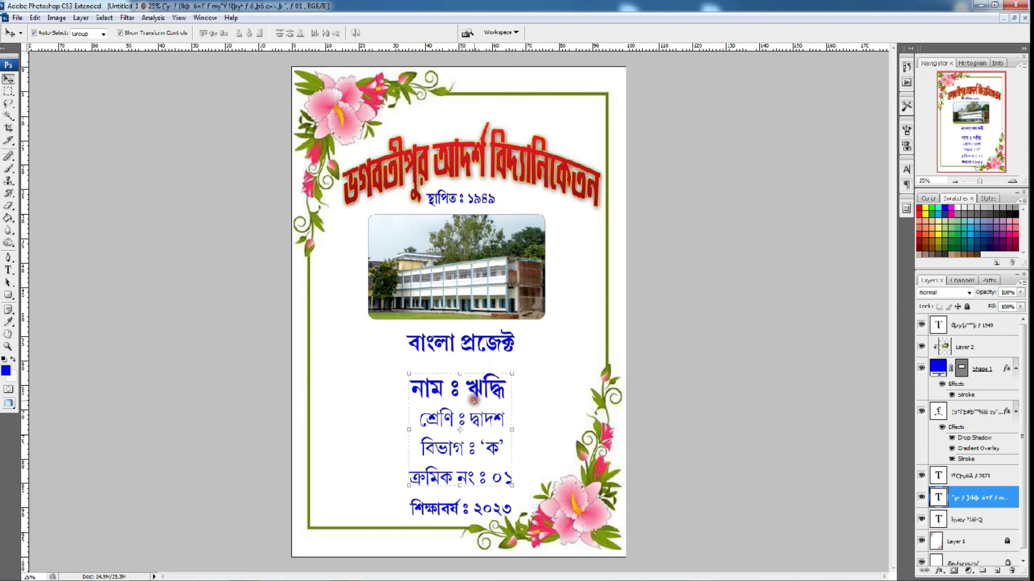
pyautogui.moveTo(487, 342); pyautogui.dragTo(490, 353)
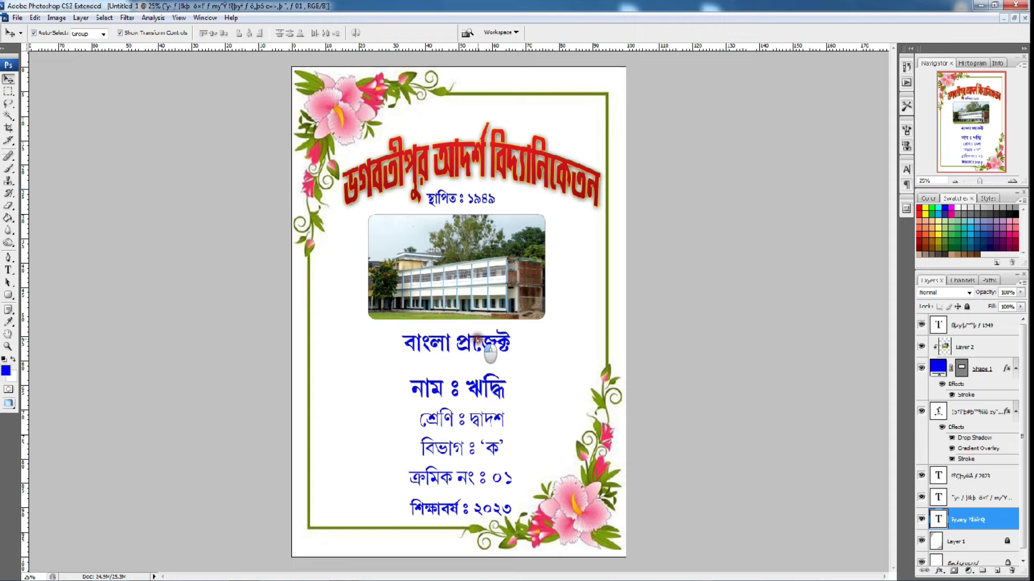
pyautogui.click(556, 366)
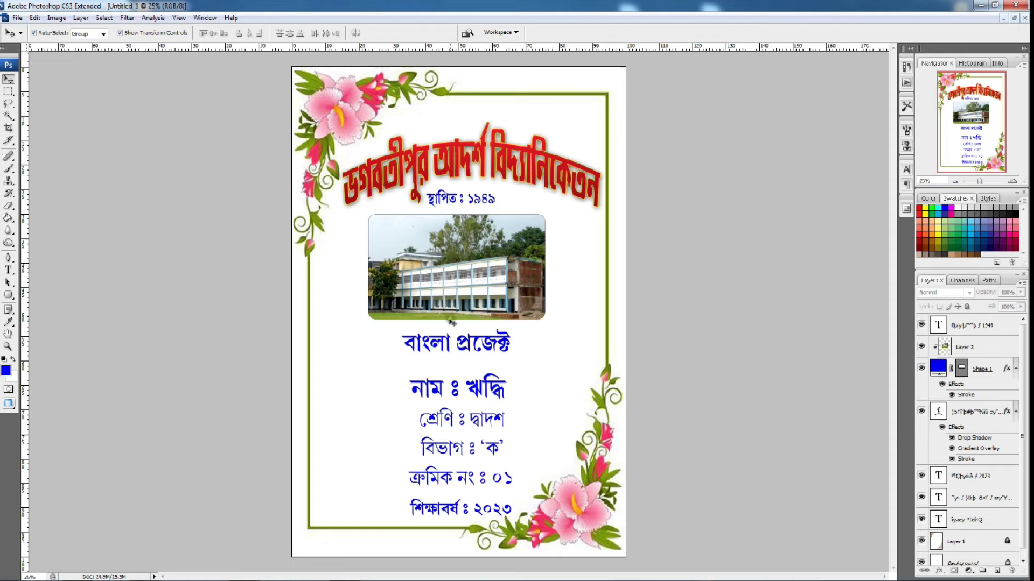
# Step: Draw a dark red rounded rectangle banner behind the বাংলা প্রজেক্ট title
pyautogui.moveTo(9, 295); pyautogui.dragTo(56, 315)
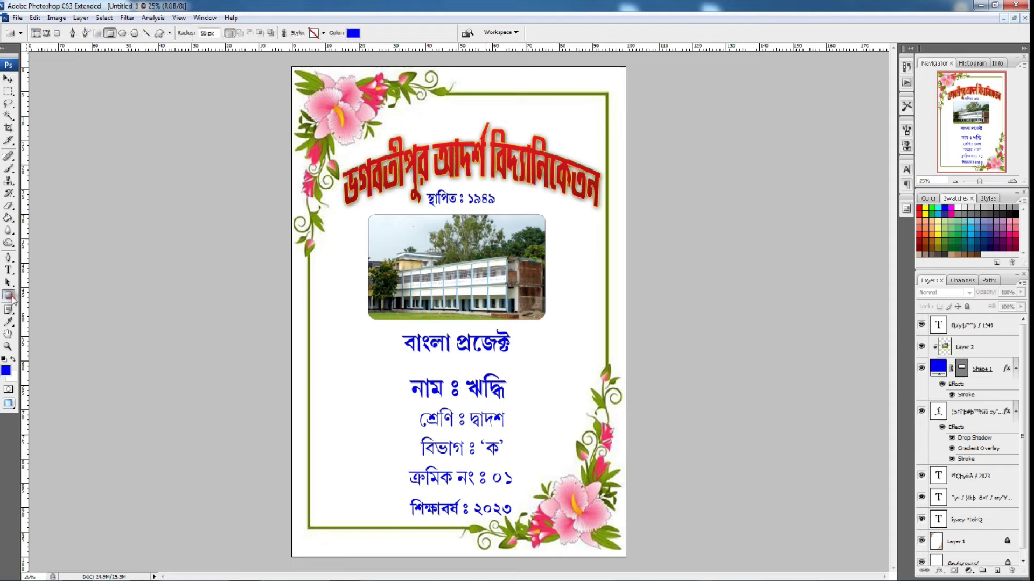
pyautogui.click(69, 305)
pyautogui.scroll(-1, 969, 506)
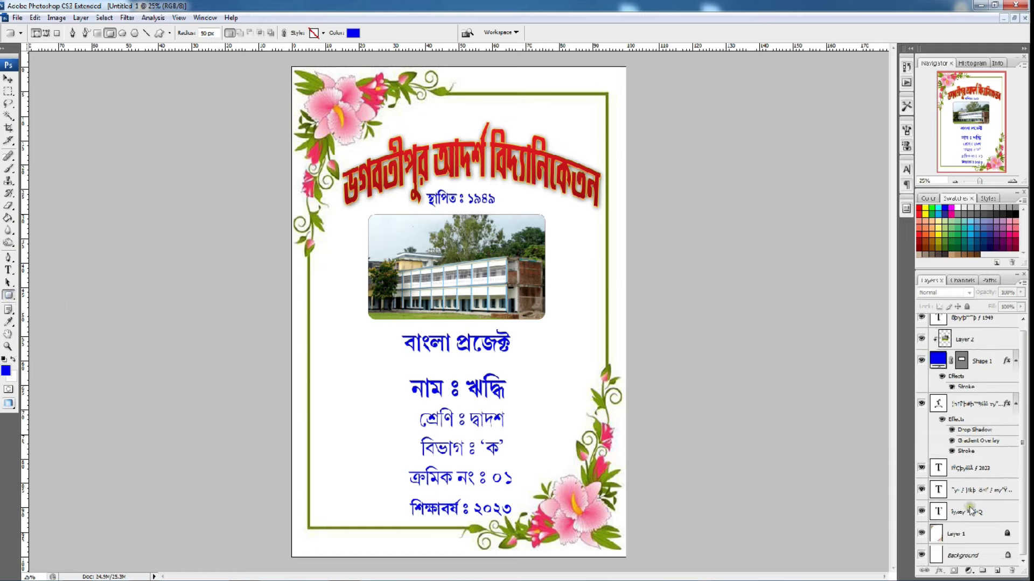
pyautogui.click(964, 533)
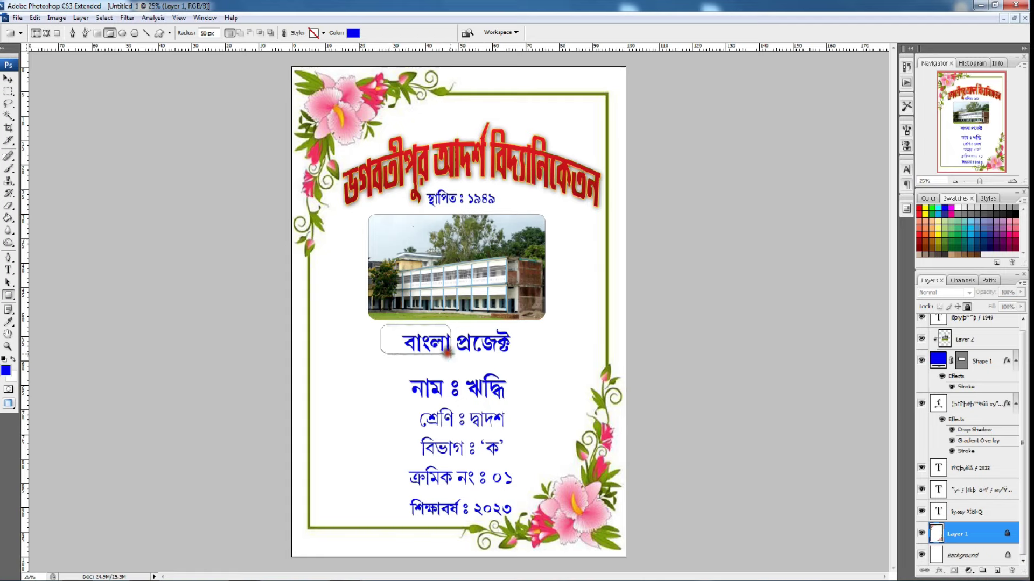
pyautogui.moveTo(380, 326); pyautogui.dragTo(524, 357)
pyautogui.click(7, 79)
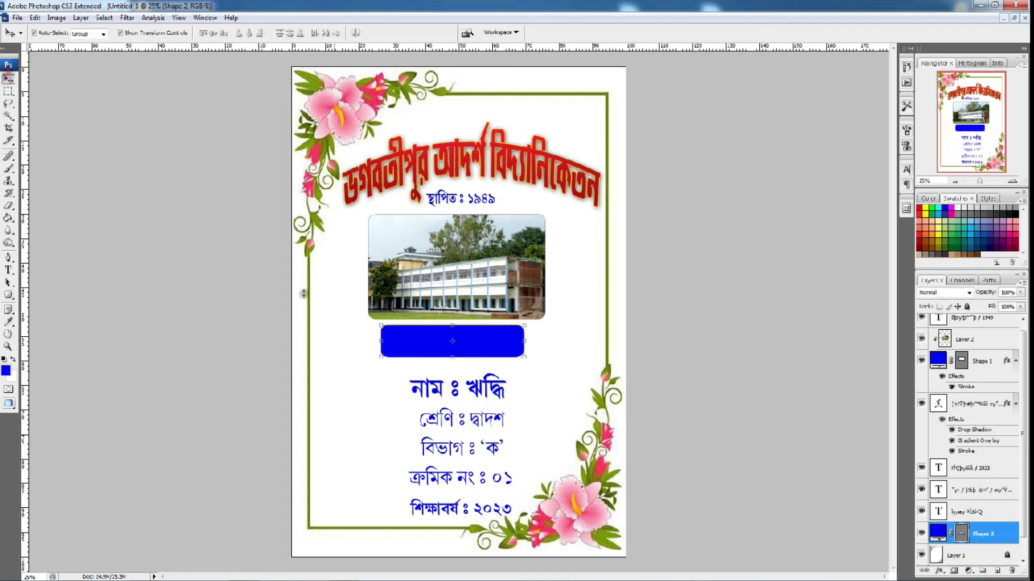
pyautogui.click(502, 350)
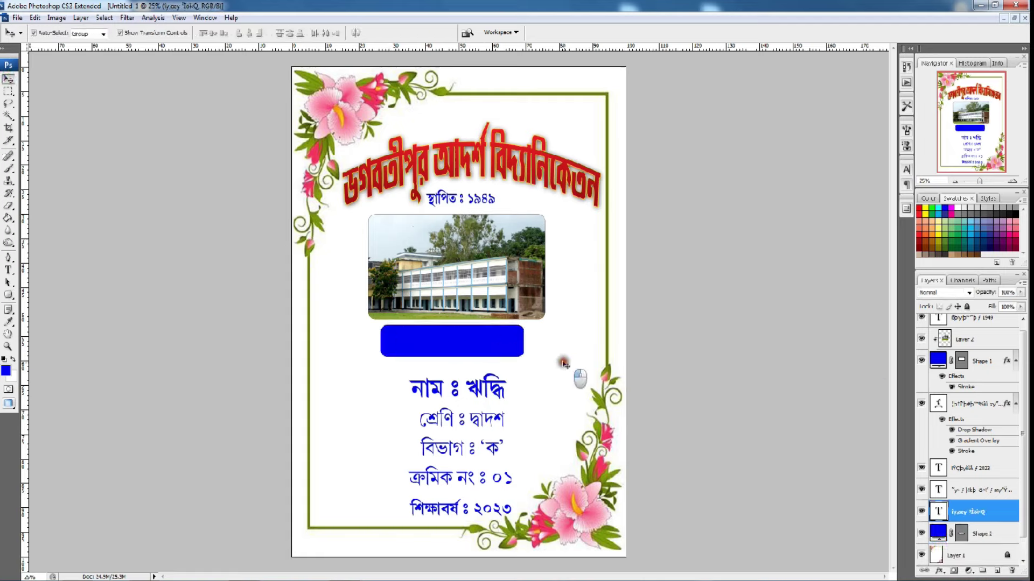
pyautogui.moveTo(514, 346); pyautogui.dragTo(519, 346)
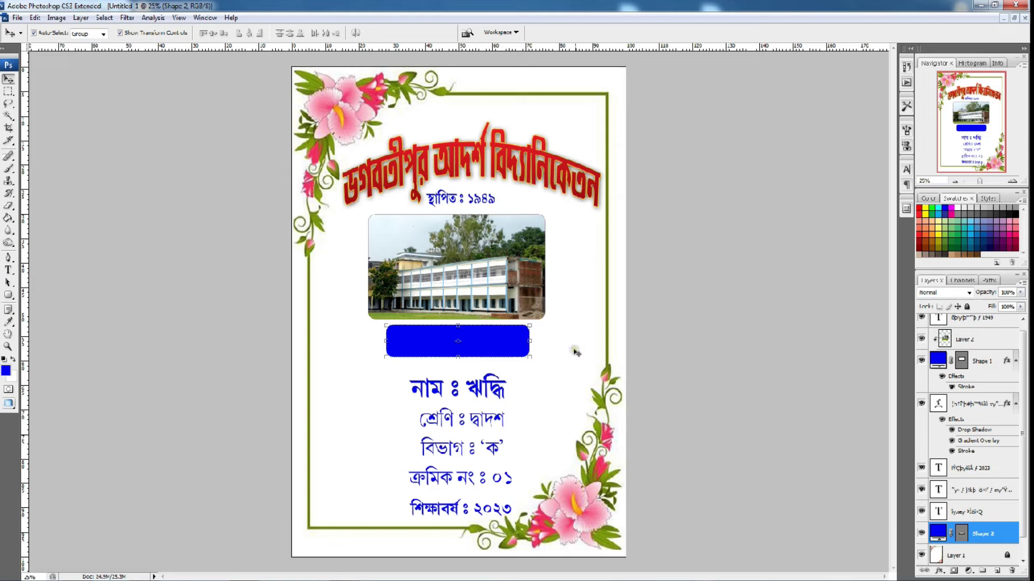
pyautogui.doubleClick(939, 535)
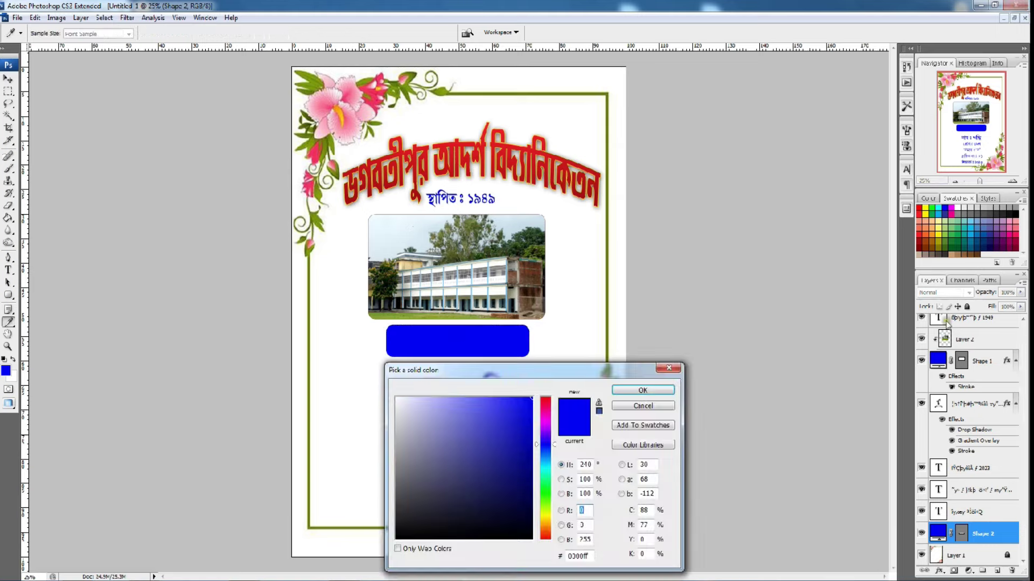
pyautogui.click(925, 240)
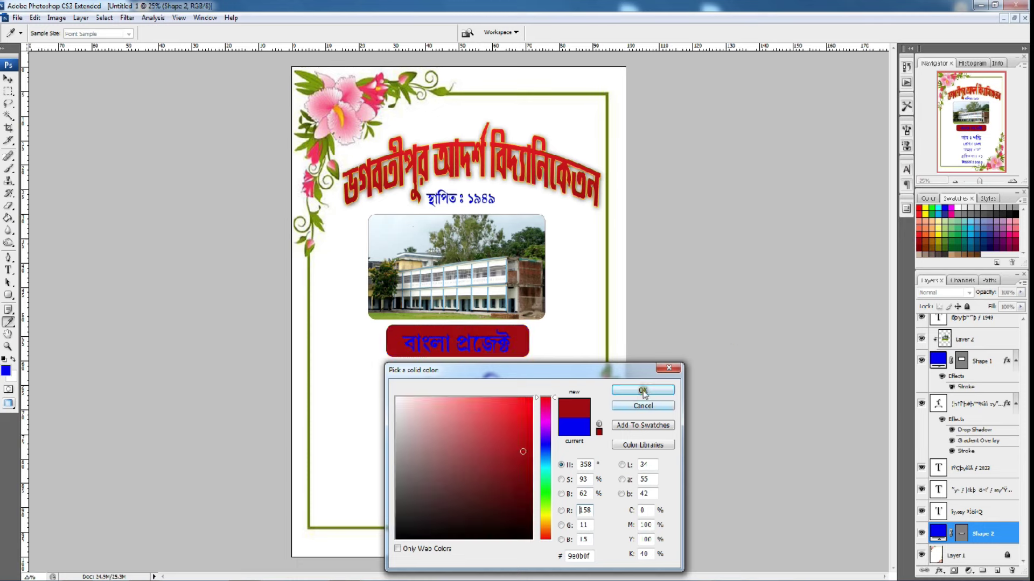
pyautogui.click(643, 390)
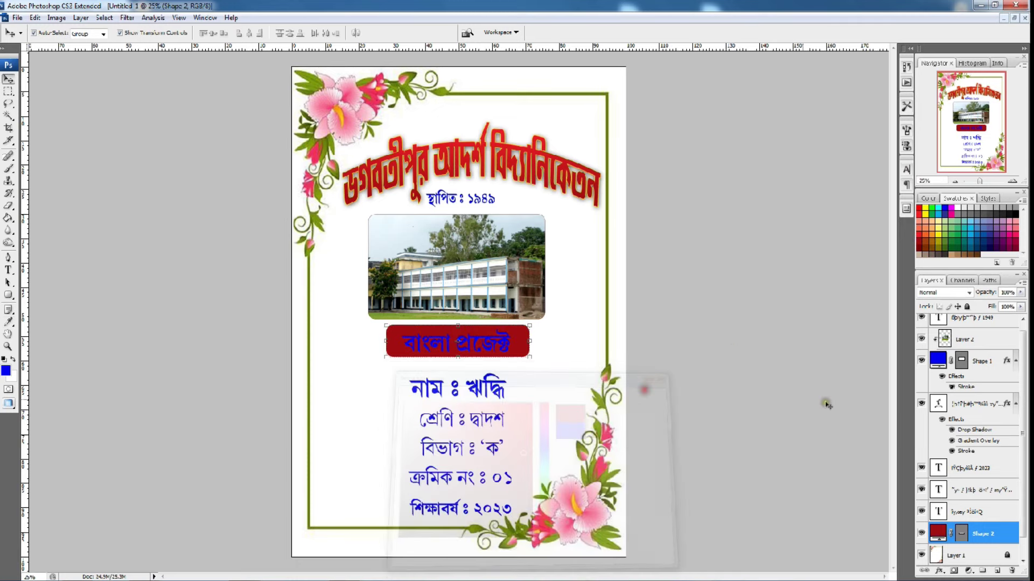
# Step: Recolour the বাংলা প্রজেক্ট title lettering yellow
pyautogui.click(8, 269)
pyautogui.click(428, 342)
pyautogui.press('ctrl')
pyautogui.hotkey('ctrl', 'a')
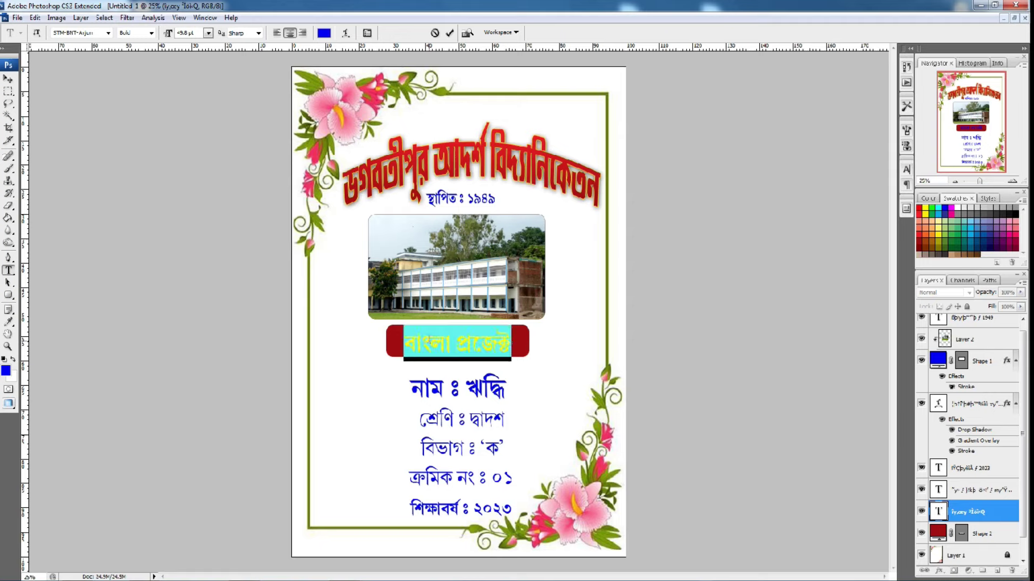
pyautogui.click(925, 214)
pyautogui.click(457, 350)
pyautogui.click(8, 79)
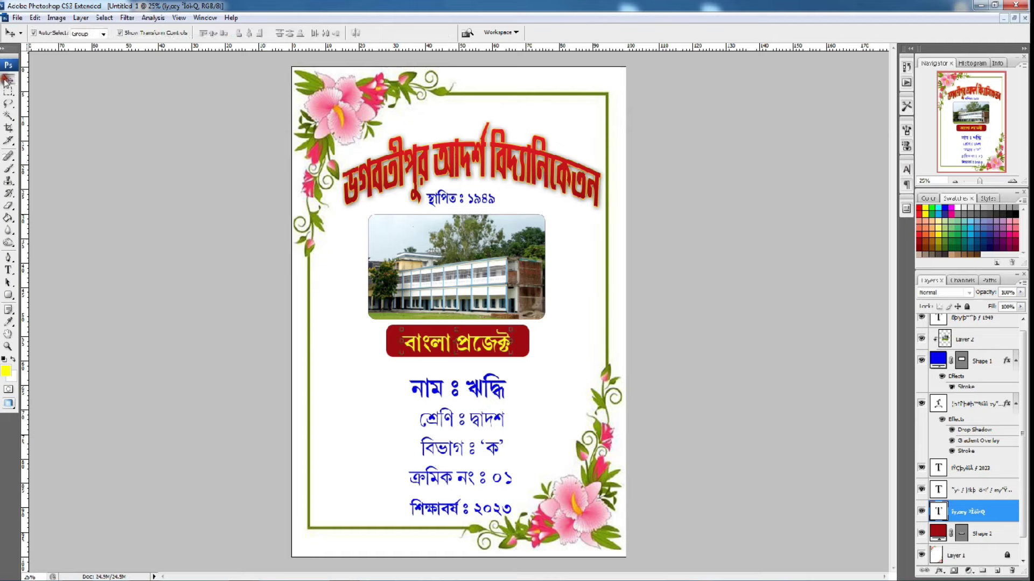
pyautogui.click(584, 362)
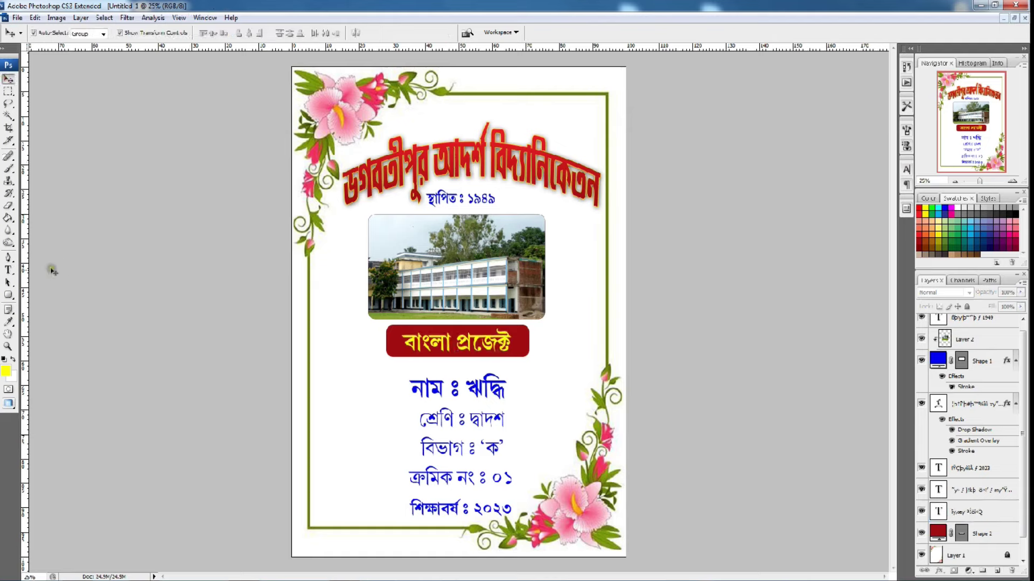
pyautogui.click(9, 296)
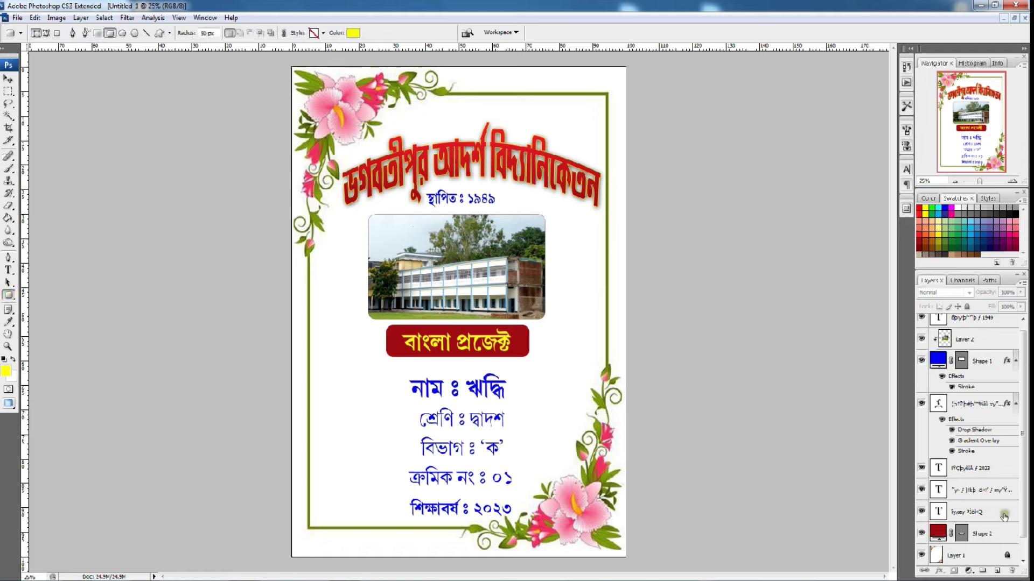
# Step: Draw a thin dark red bar across the banner and duplicate it just below
pyautogui.scroll(-1, 1002, 517)
pyautogui.click(969, 535)
pyautogui.moveTo(324, 338); pyautogui.dragTo(589, 341)
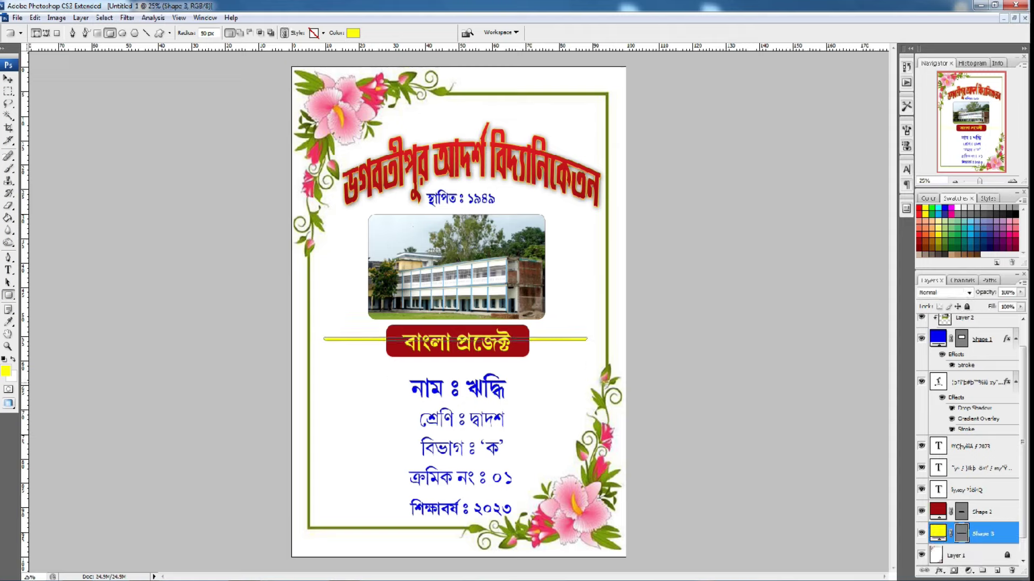
pyautogui.doubleClick(937, 532)
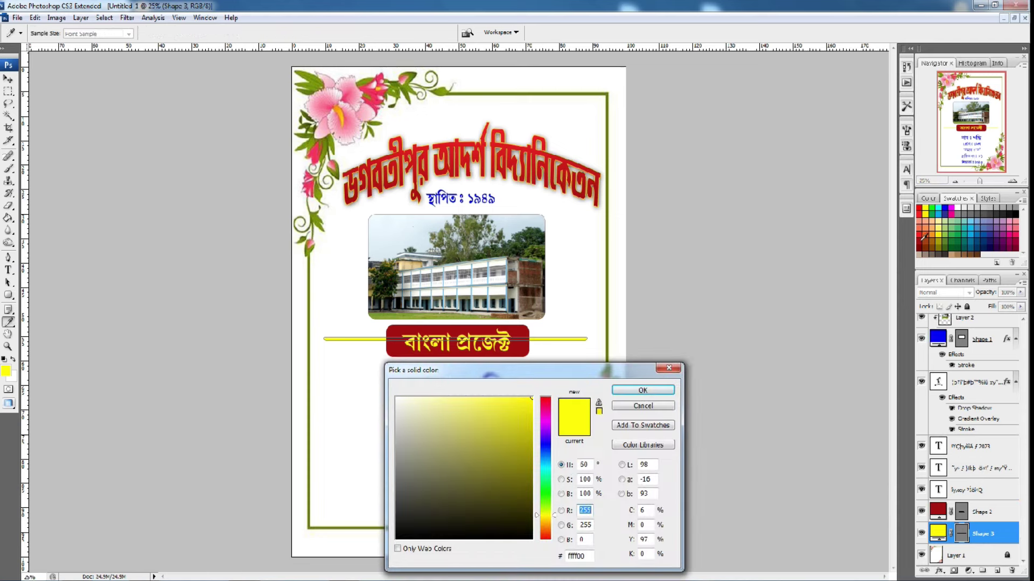
pyautogui.click(923, 237)
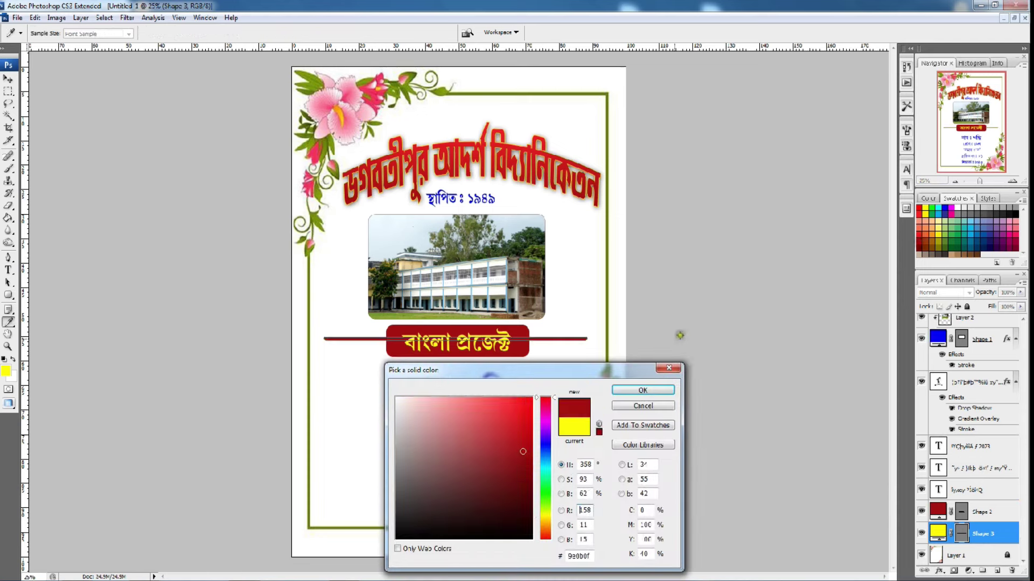
pyautogui.click(639, 391)
pyautogui.click(9, 79)
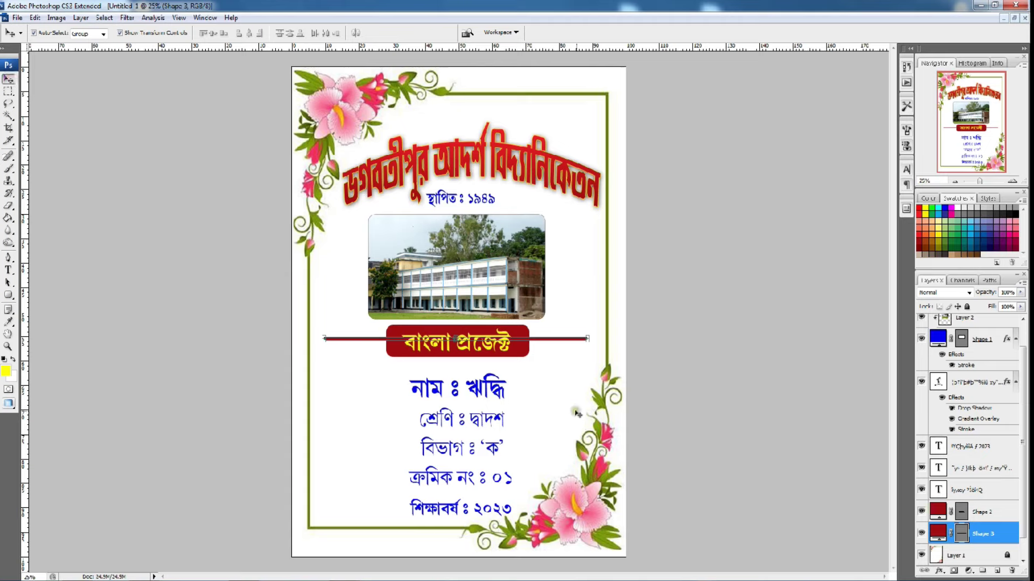
pyautogui.hotkey('ctrl', 'j')
pyautogui.hotkey('shift', 'Down')
pyautogui.hotkey('shift', 'Down')
pyautogui.hotkey('shift', 'Down')
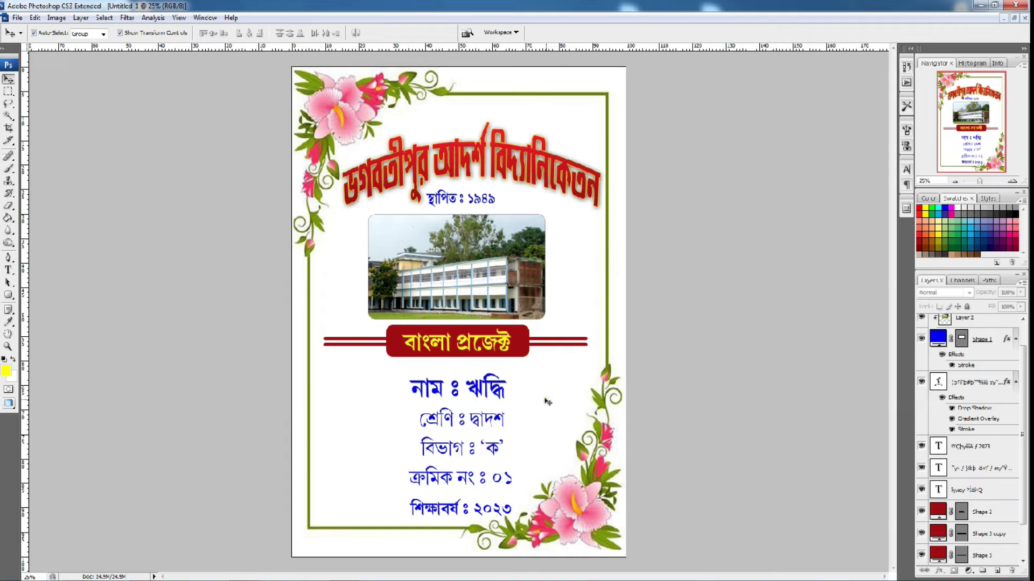
# Step: Turn the class, section and roll lines of the info block black
pyautogui.moveTo(487, 398); pyautogui.dragTo(477, 392)
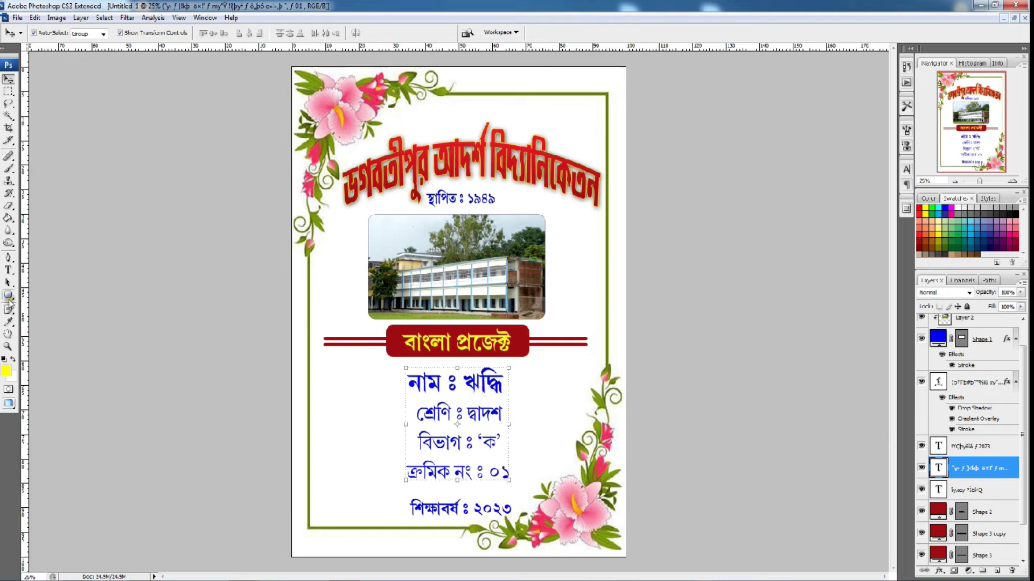
pyautogui.click(8, 270)
pyautogui.click(436, 415)
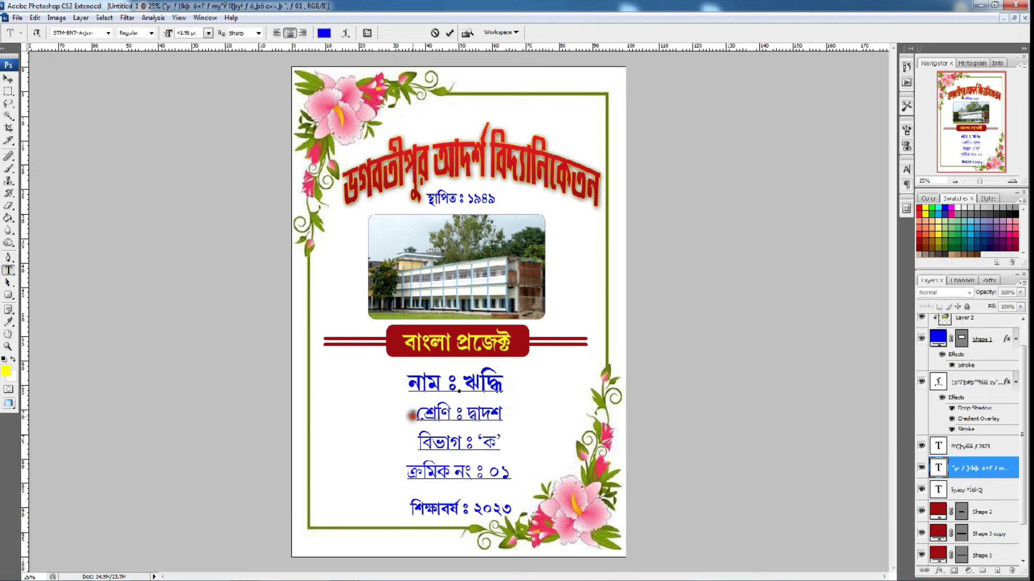
pyautogui.moveTo(412, 409); pyautogui.dragTo(525, 475)
pyautogui.click(1015, 213)
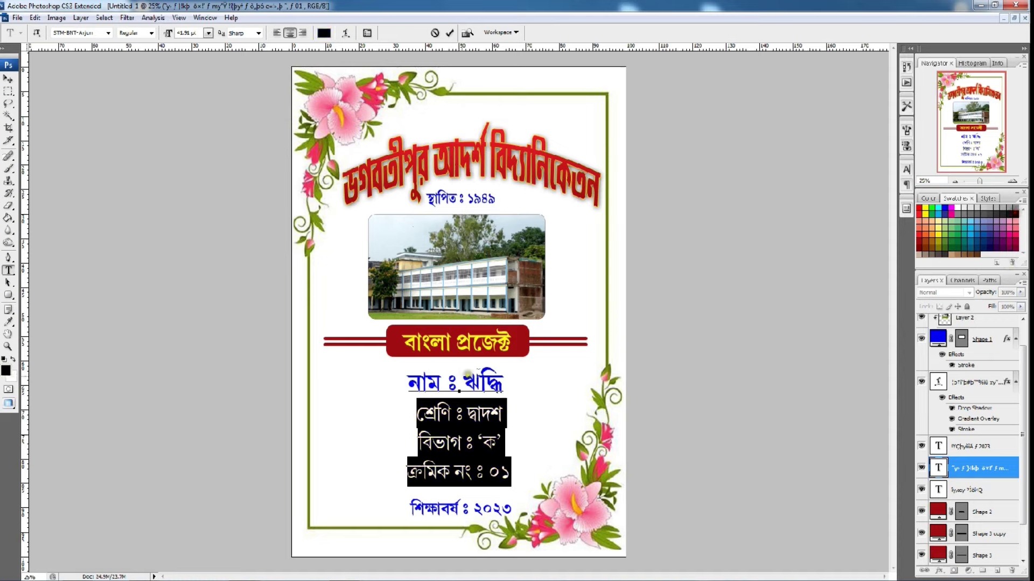
# Step: Give the name line a heavier Bengali font in Regular style
pyautogui.moveTo(407, 383); pyautogui.dragTo(512, 382)
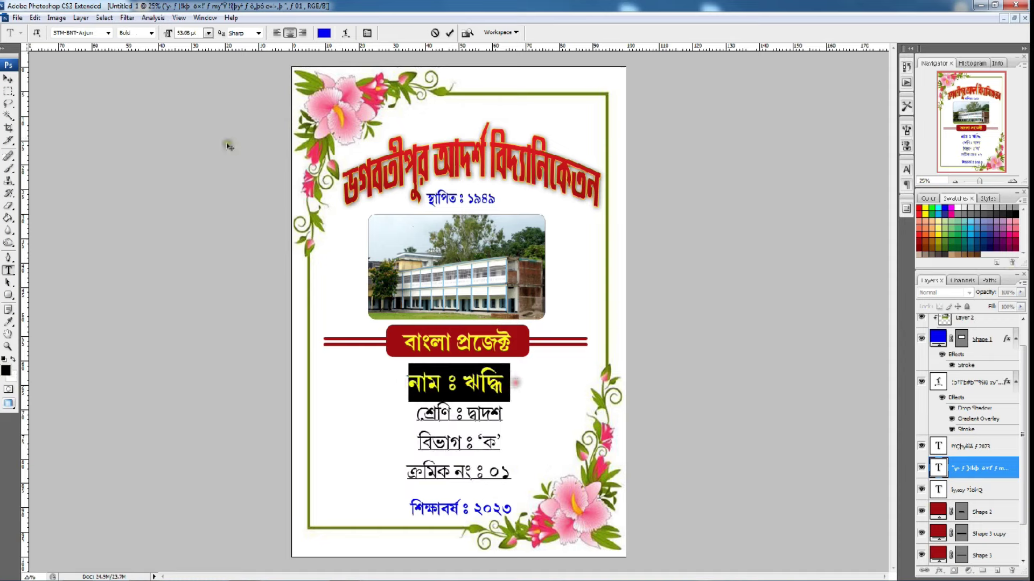
pyautogui.click(108, 33)
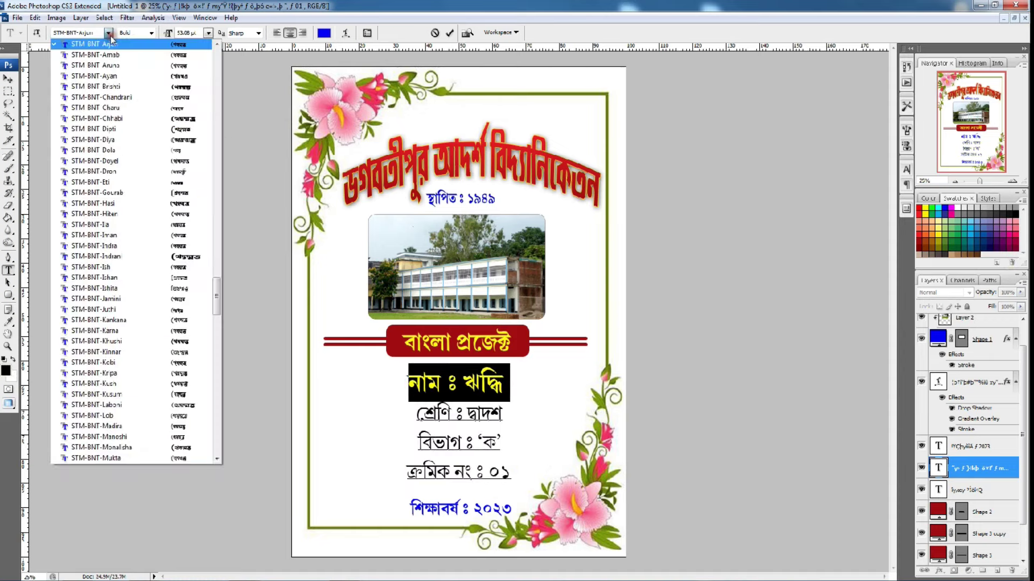
pyautogui.click(152, 308)
pyautogui.click(83, 31)
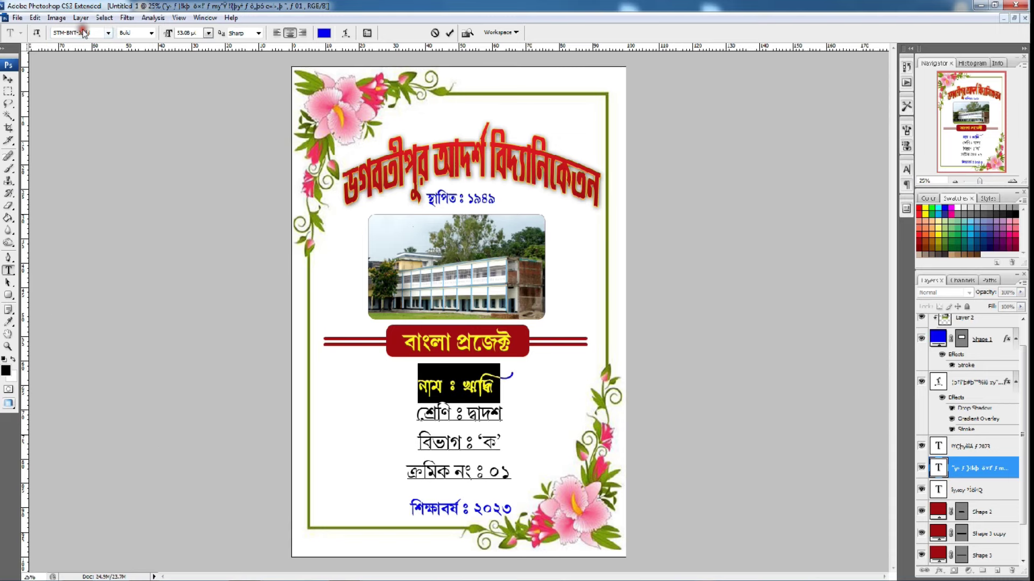
pyautogui.press('Down')
pyautogui.press('Down')
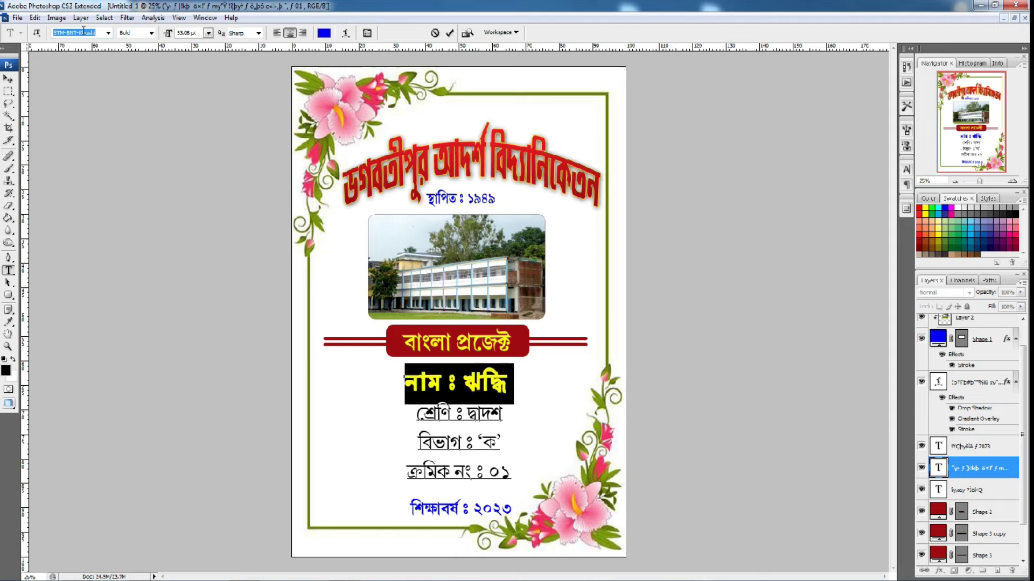
pyautogui.click(151, 33)
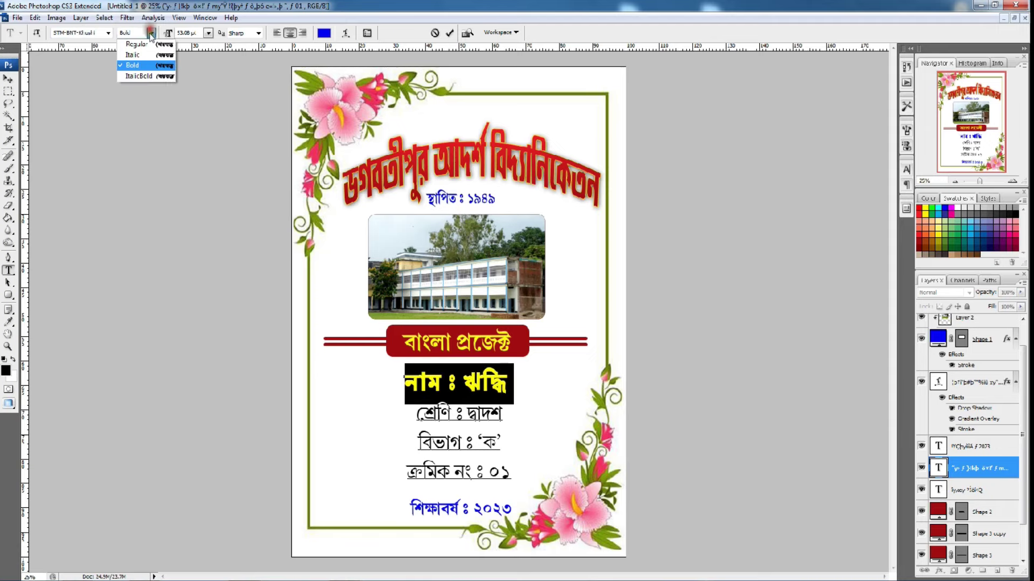
pyautogui.click(136, 44)
pyautogui.click(489, 375)
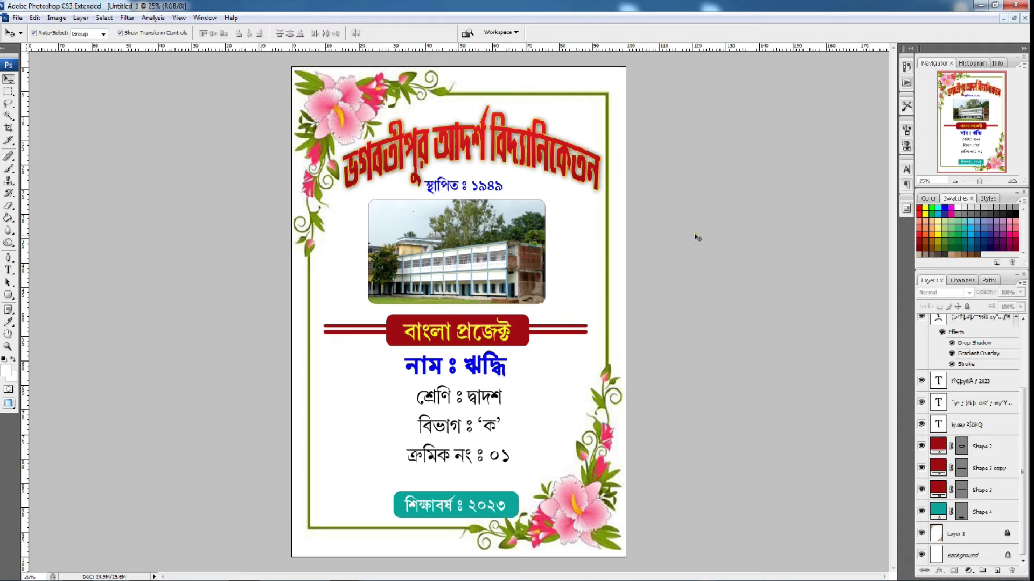
# Step: Drag the guru_nanak.jpg portrait into the cover as Layer 3 and shift it right
pyautogui.click(1014, 19)
pyautogui.moveTo(522, 75); pyautogui.dragTo(436, 75)
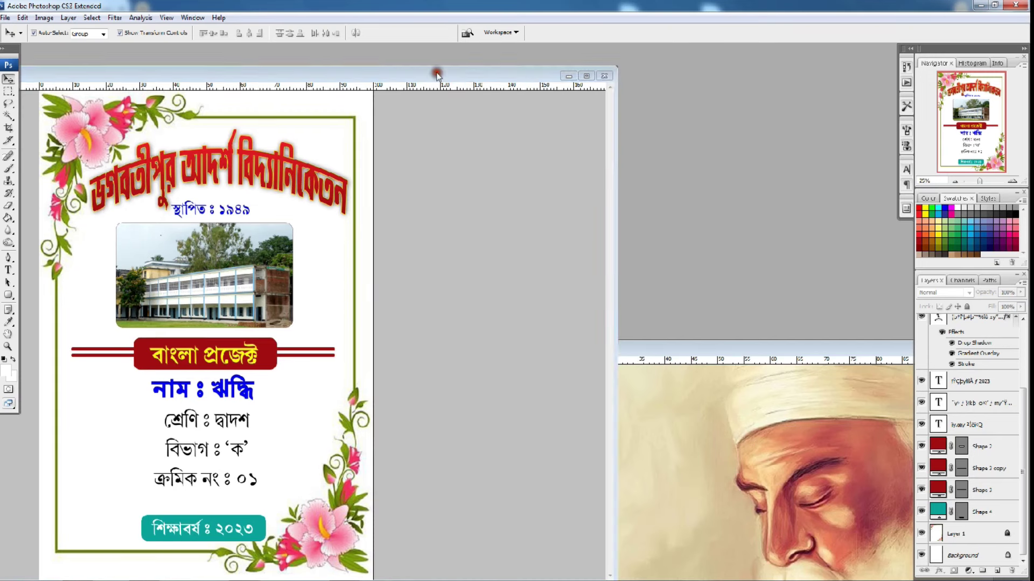
pyautogui.moveTo(687, 337)
pyautogui.mouseDown()
pyautogui.moveTo(704, 346)
pyautogui.moveTo(614, 122)
pyautogui.mouseUp()
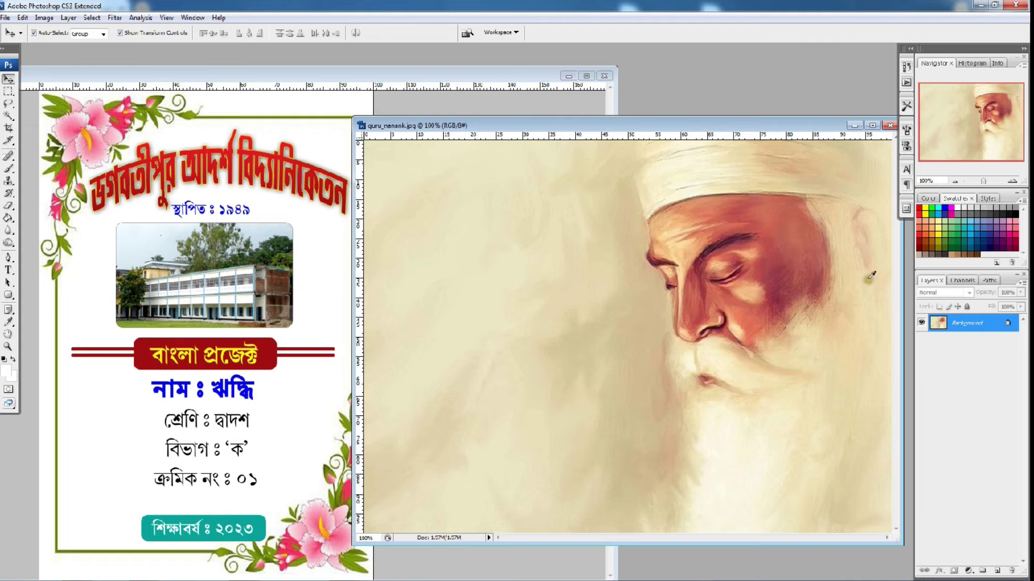
pyautogui.click(954, 181)
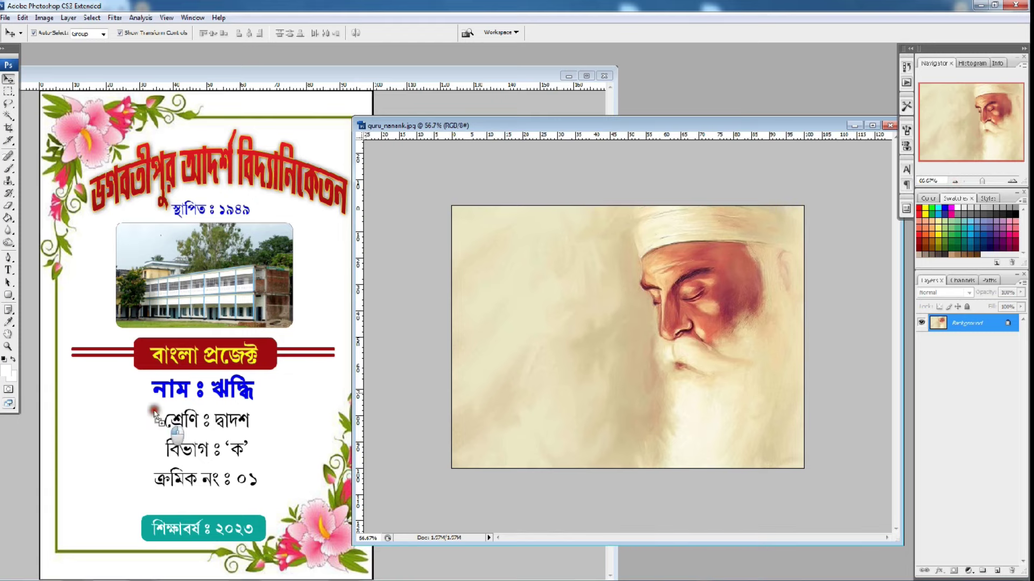
pyautogui.moveTo(629, 311); pyautogui.dragTo(154, 409)
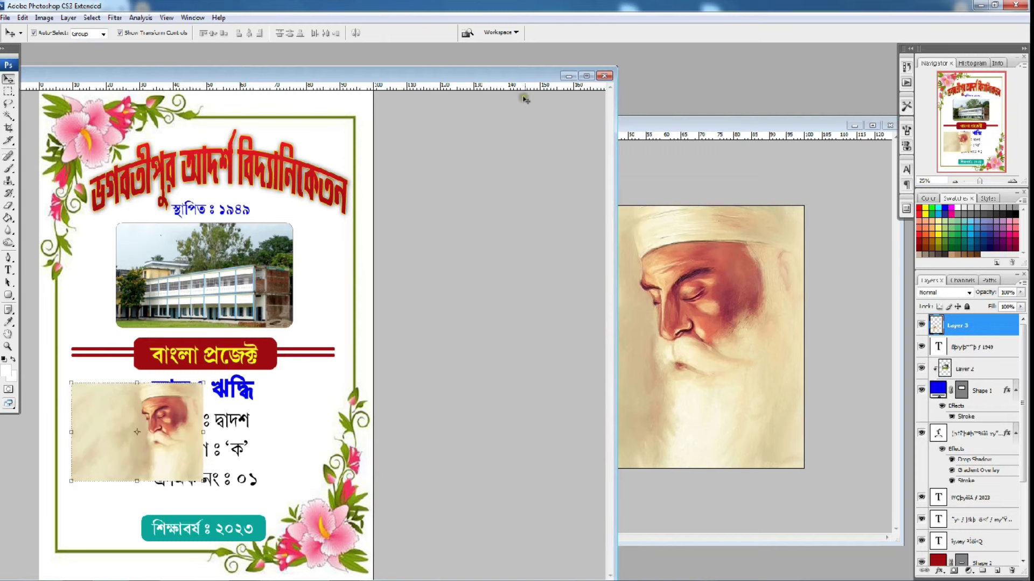
pyautogui.click(586, 76)
pyautogui.moveTo(375, 409)
pyautogui.mouseDown()
pyautogui.moveTo(477, 406)
pyautogui.moveTo(397, 223)
pyautogui.moveTo(424, 228)
pyautogui.mouseUp()
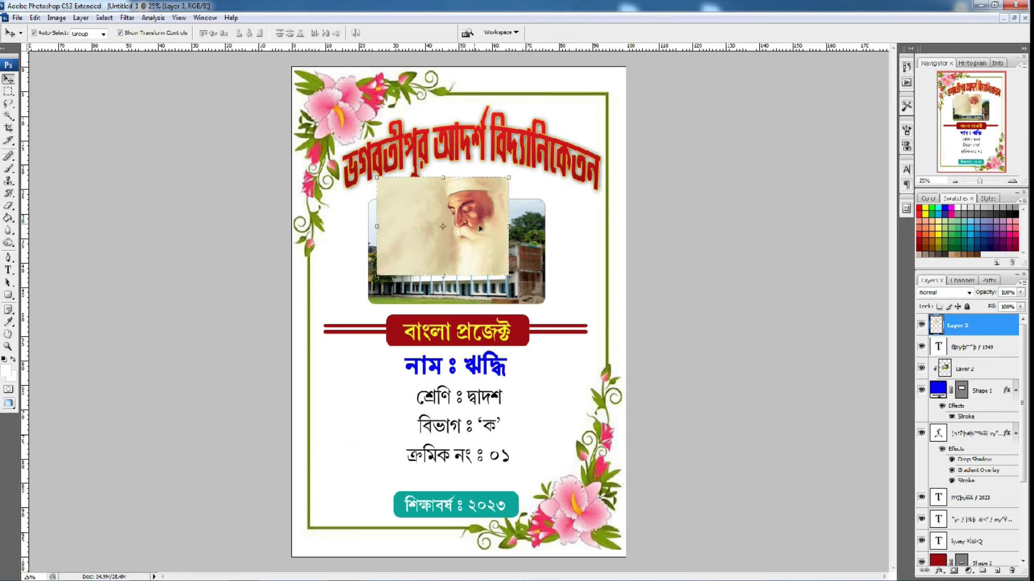
# Step: Move the portrait off the school photo to beside the info text near the left edge
pyautogui.moveTo(439, 241)
pyautogui.mouseDown()
pyautogui.moveTo(519, 435)
pyautogui.moveTo(381, 443)
pyautogui.mouseUp()
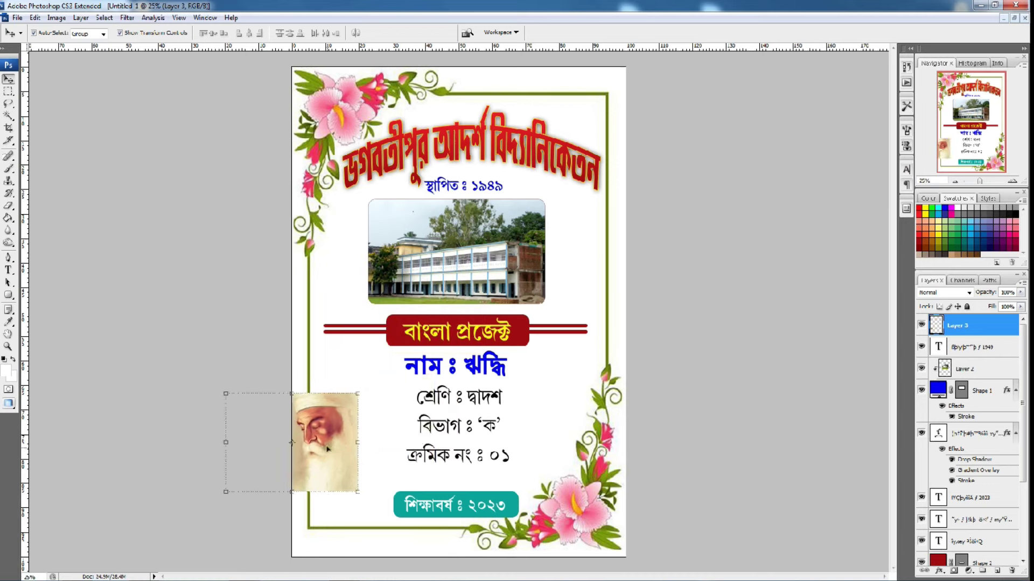
pyautogui.moveTo(413, 427); pyautogui.dragTo(393, 447)
pyautogui.click(393, 447)
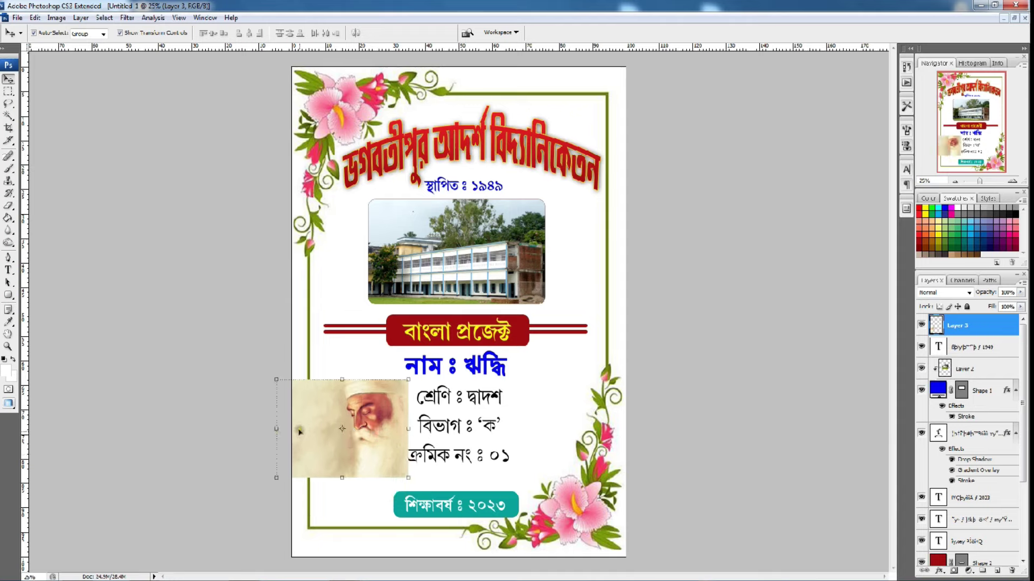
# Step: Flip the portrait horizontally and enlarge it to about 186% × 176% below the banner
pyautogui.click(407, 429)
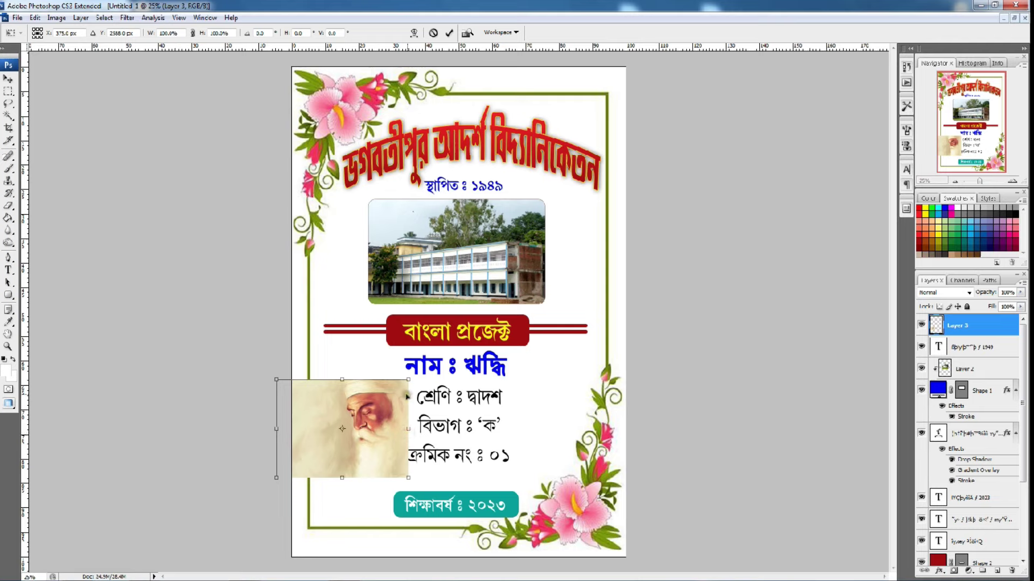
pyautogui.rightClick(411, 444)
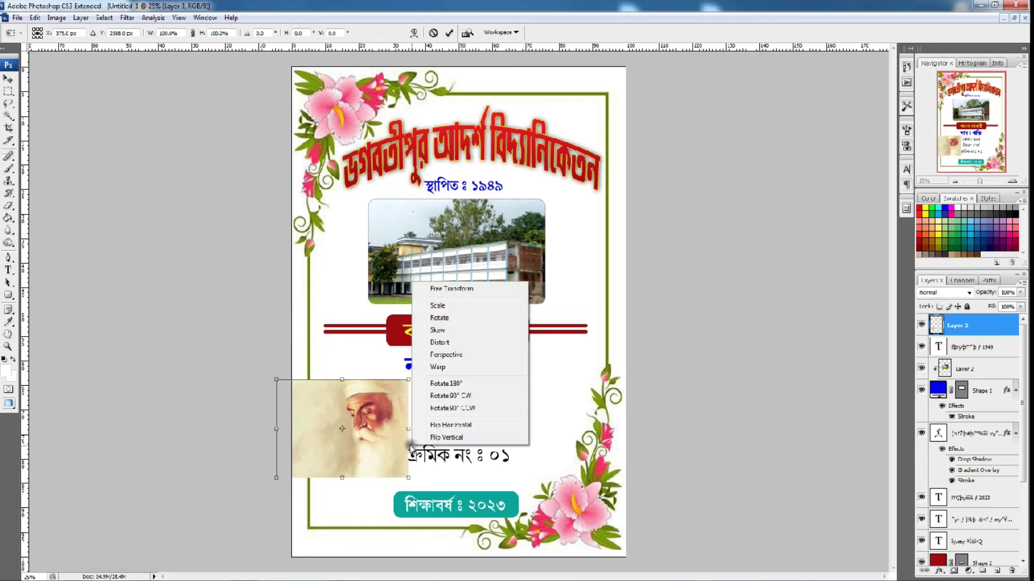
pyautogui.click(458, 433)
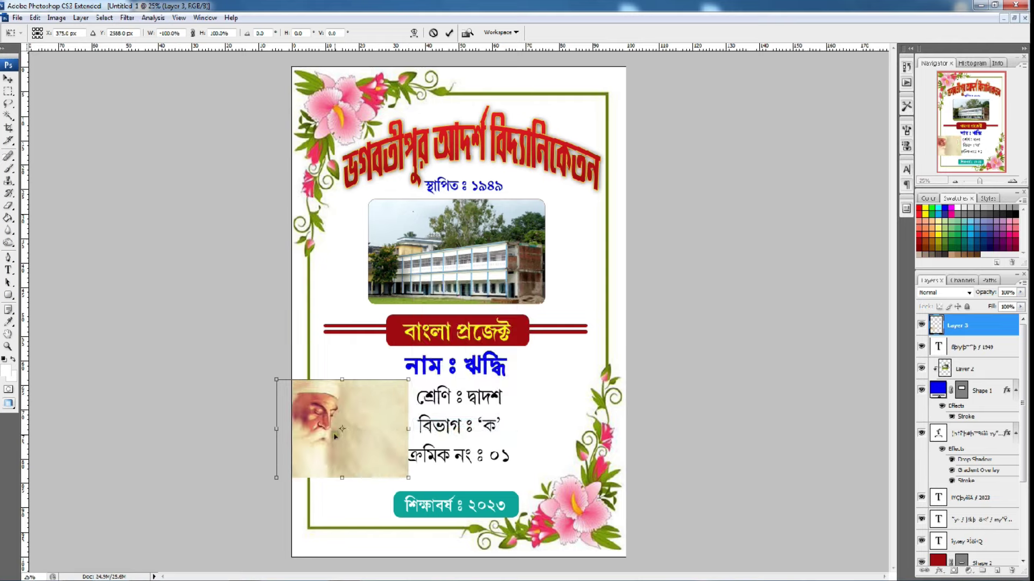
pyautogui.moveTo(334, 434); pyautogui.dragTo(370, 439)
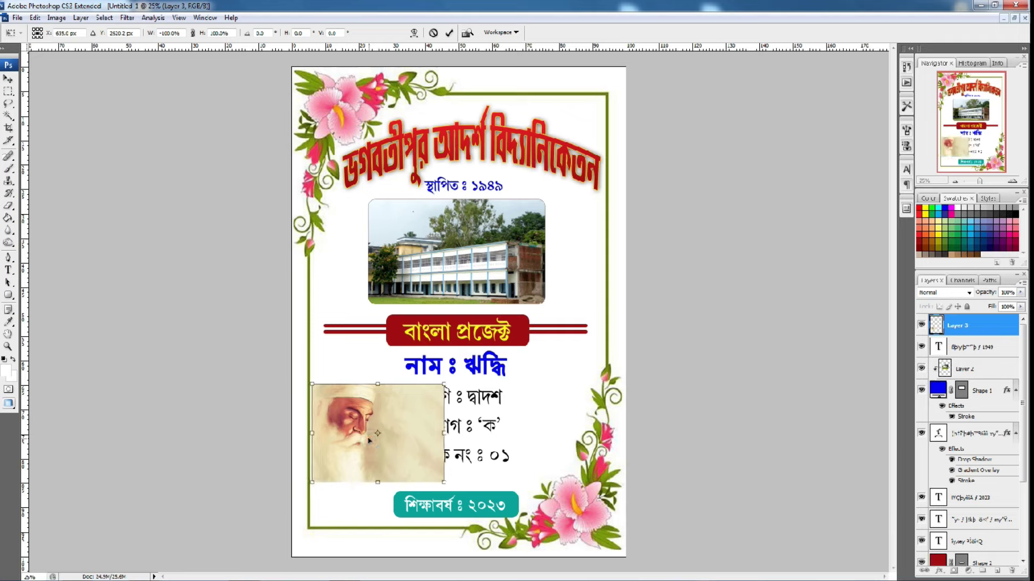
pyautogui.moveTo(441, 477); pyautogui.dragTo(560, 556)
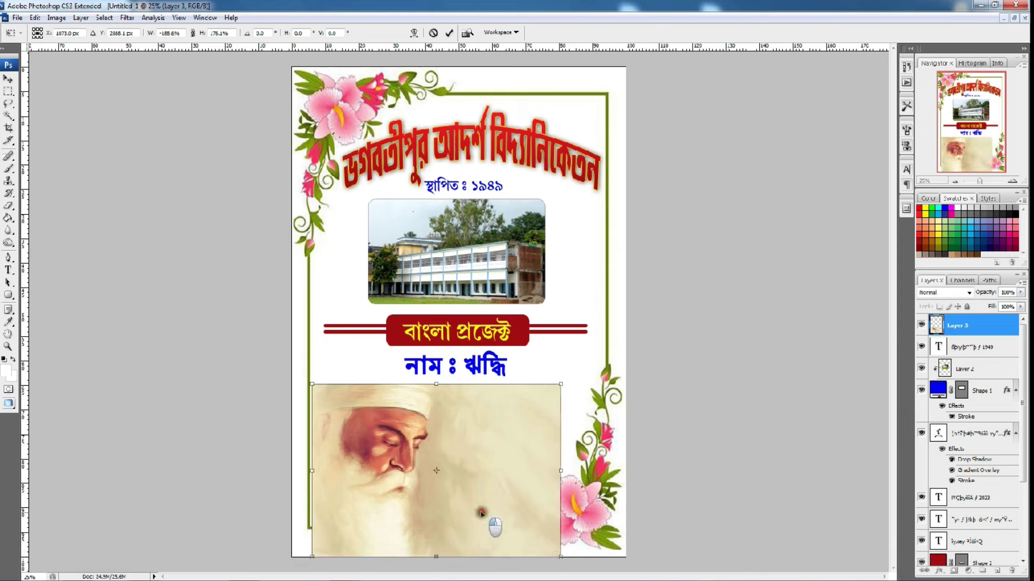
pyautogui.moveTo(482, 513); pyautogui.dragTo(478, 470)
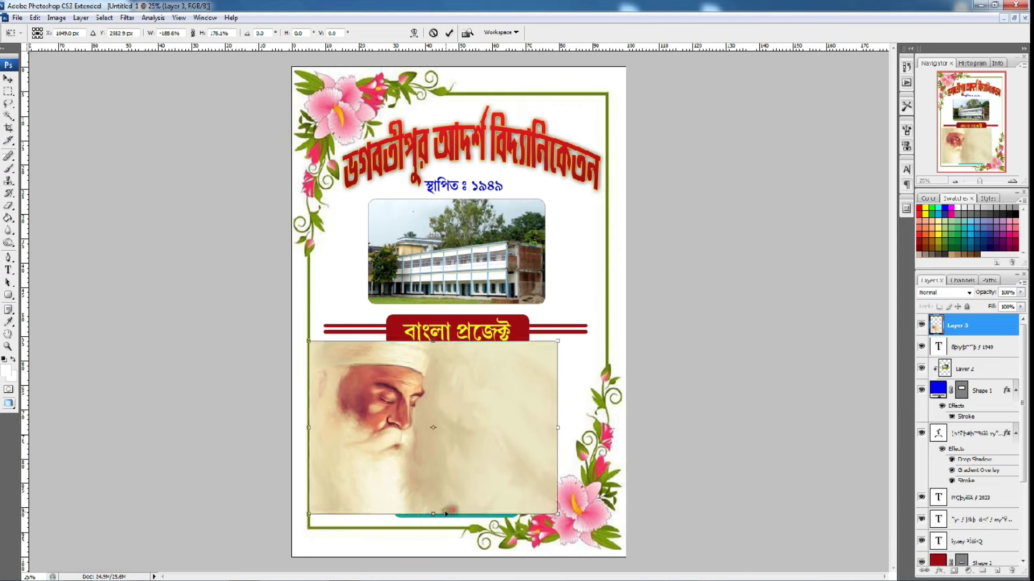
pyautogui.moveTo(445, 513); pyautogui.dragTo(440, 535)
pyautogui.press('Return')
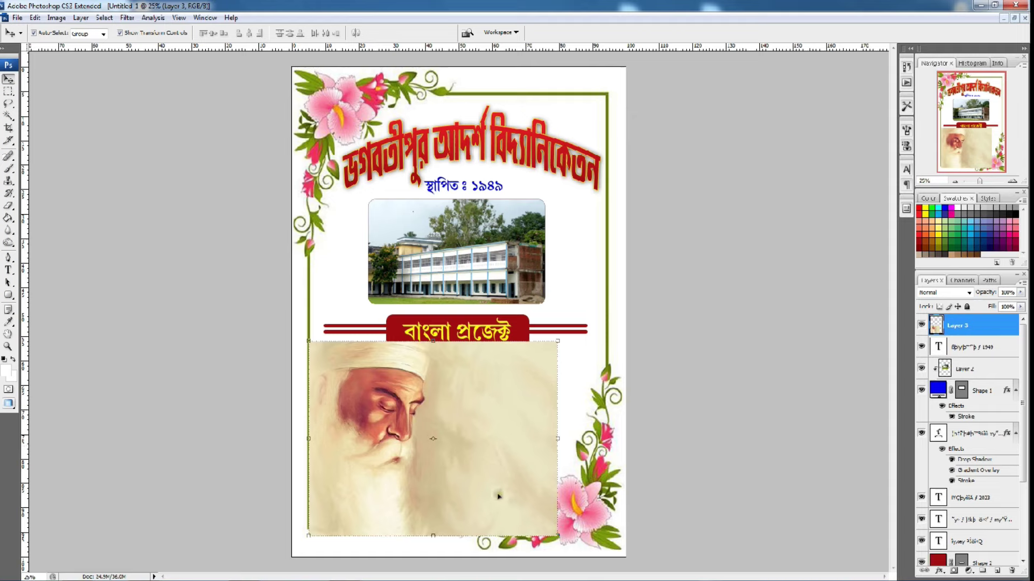
pyautogui.click(578, 241)
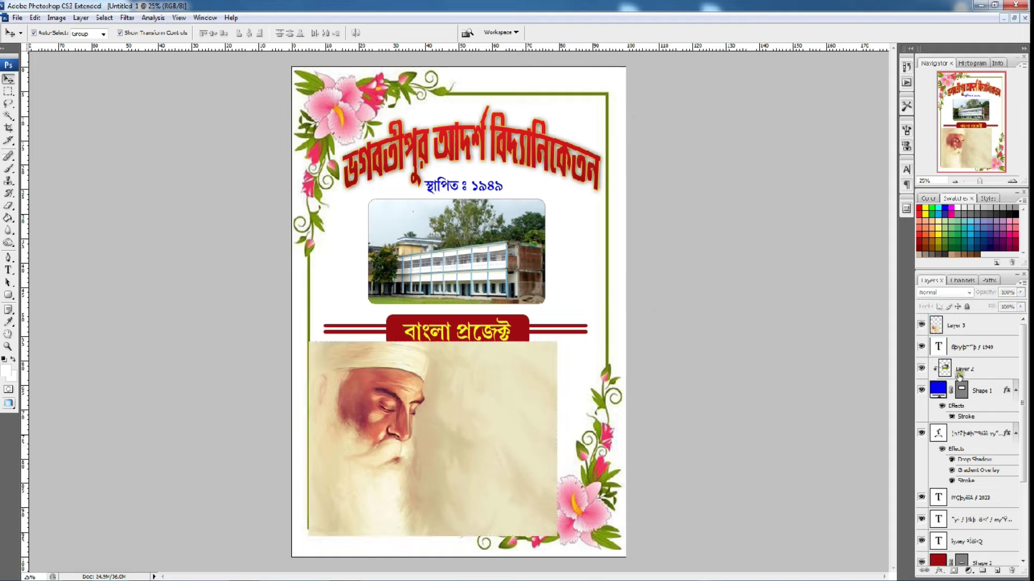
# Step: Move the portrait layer beneath the text layers and nudge the portrait up and right
pyautogui.moveTo(972, 270); pyautogui.dragTo(972, 175)
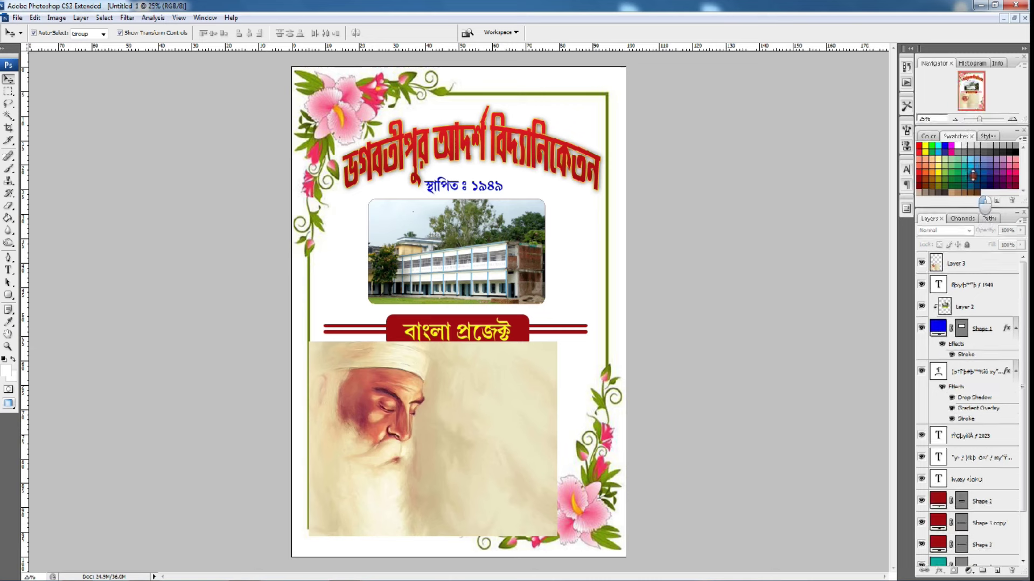
pyautogui.moveTo(991, 305)
pyautogui.mouseDown()
pyautogui.moveTo(980, 554)
pyautogui.moveTo(980, 535)
pyautogui.mouseUp()
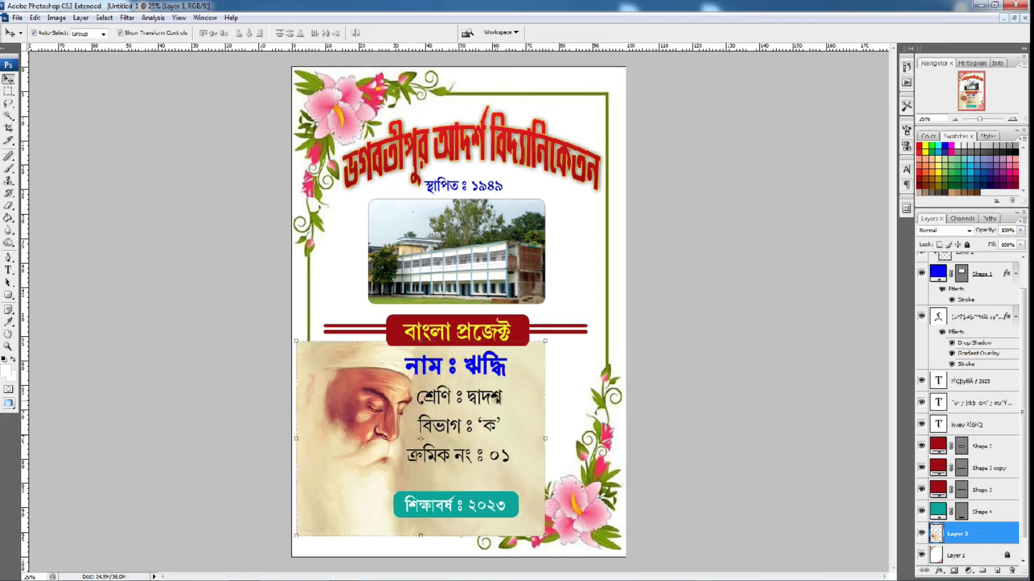
pyautogui.click(223, 294)
pyautogui.moveTo(328, 440); pyautogui.dragTo(342, 429)
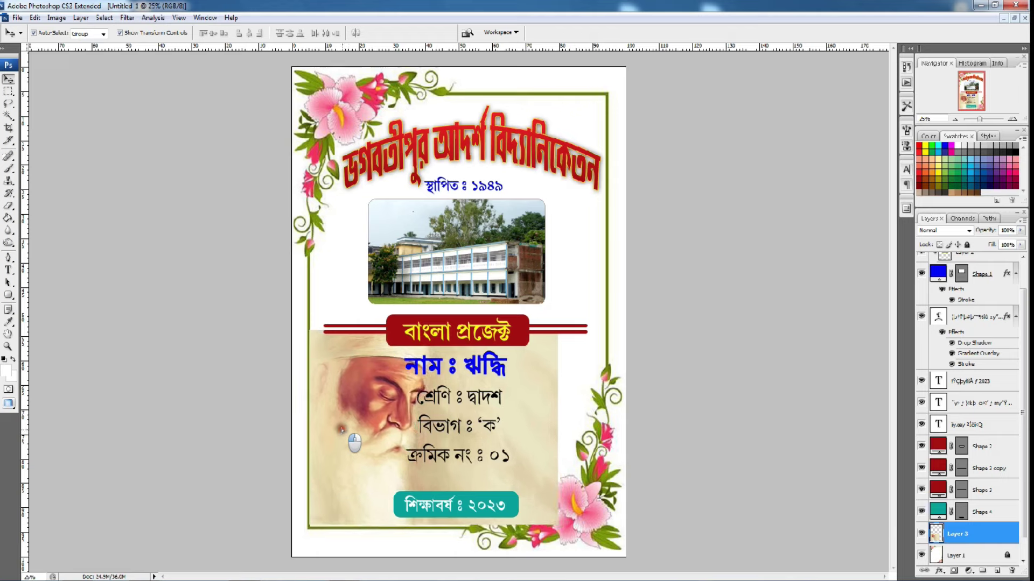
pyautogui.click(342, 429)
# Step: Try erasing the portrait's right edge to reveal the border, then undo it
pyautogui.click(8, 206)
pyautogui.rightClick(549, 351)
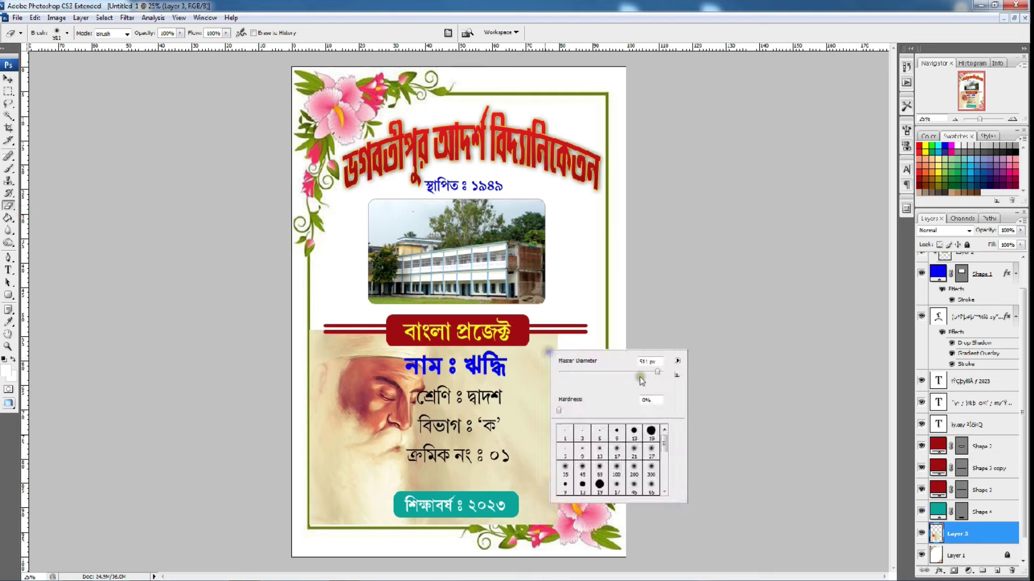
pyautogui.moveTo(552, 344)
pyautogui.mouseDown()
pyautogui.moveTo(554, 522)
pyautogui.moveTo(536, 339)
pyautogui.moveTo(530, 446)
pyautogui.moveTo(517, 355)
pyautogui.moveTo(557, 451)
pyautogui.mouseUp()
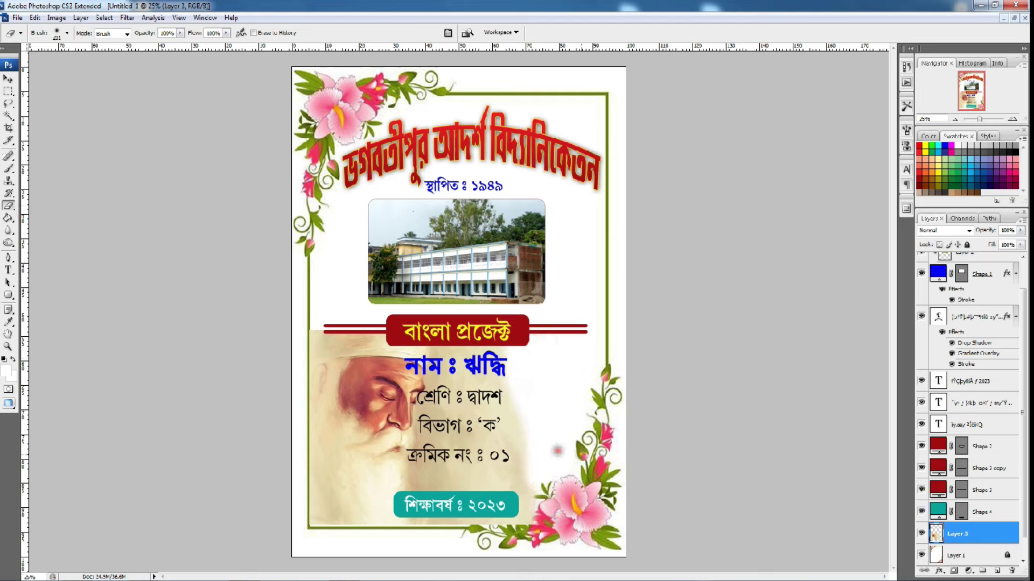
pyautogui.hotkey('ctrl', 'z')
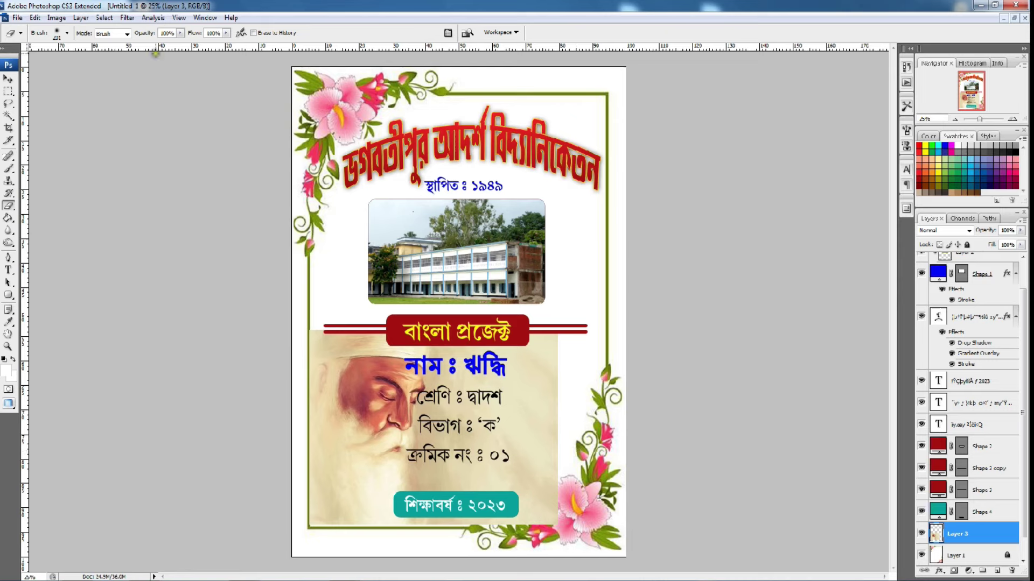
# Step: Move the flower border layer above the portrait layer in the Layers panel
pyautogui.click(8, 79)
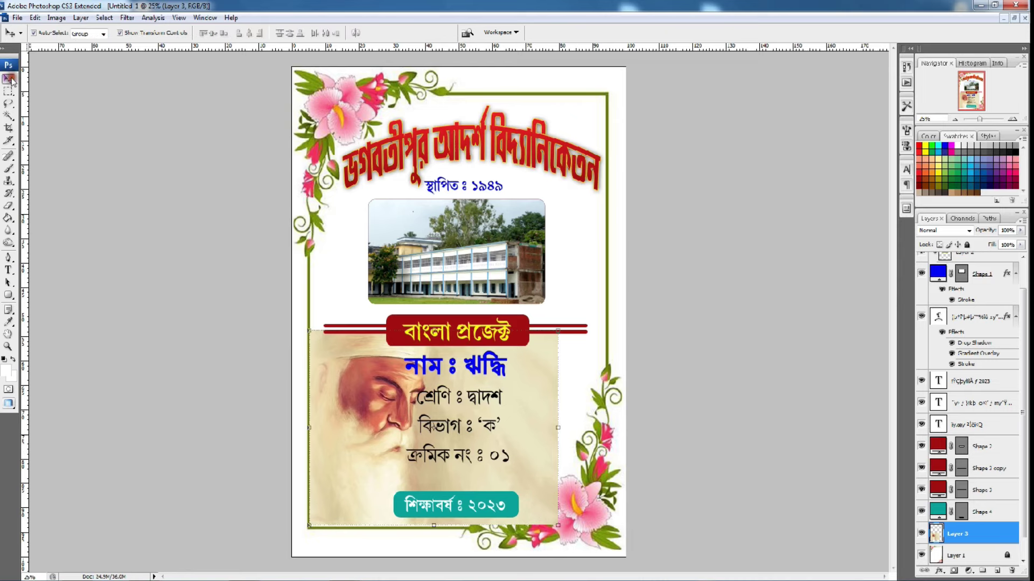
pyautogui.scroll(-1, 928, 545)
pyautogui.click(921, 533)
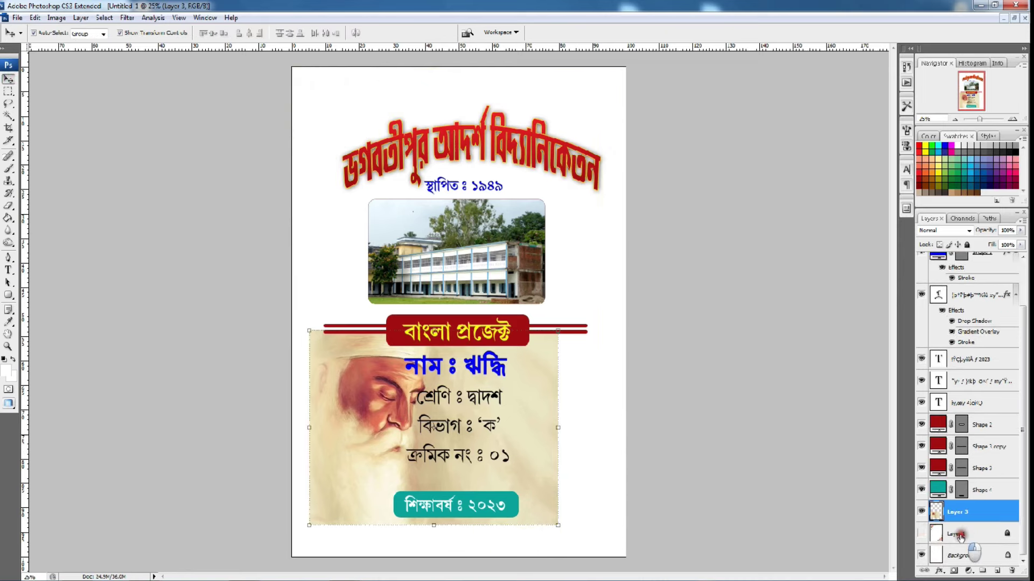
pyautogui.click(966, 534)
pyautogui.moveTo(965, 546); pyautogui.dragTo(929, 509)
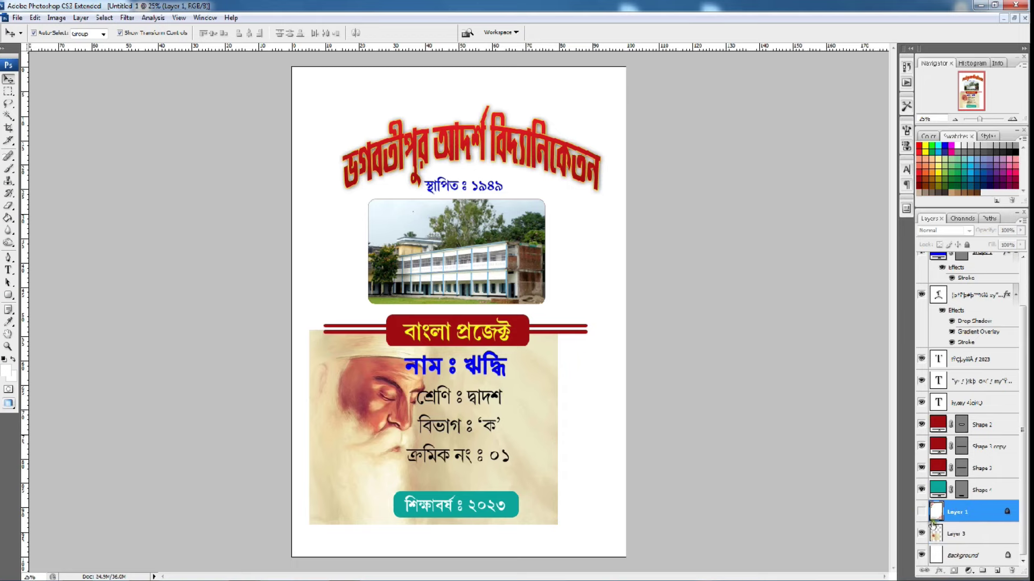
pyautogui.click(921, 512)
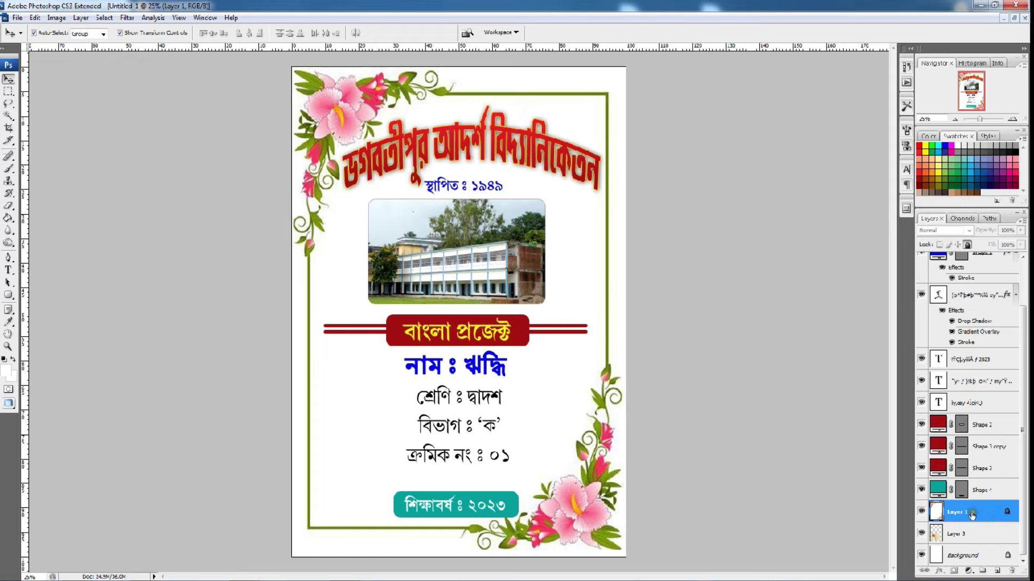
# Step: Unlock the flower border layer and lower its opacity to about 39%
pyautogui.click(584, 247)
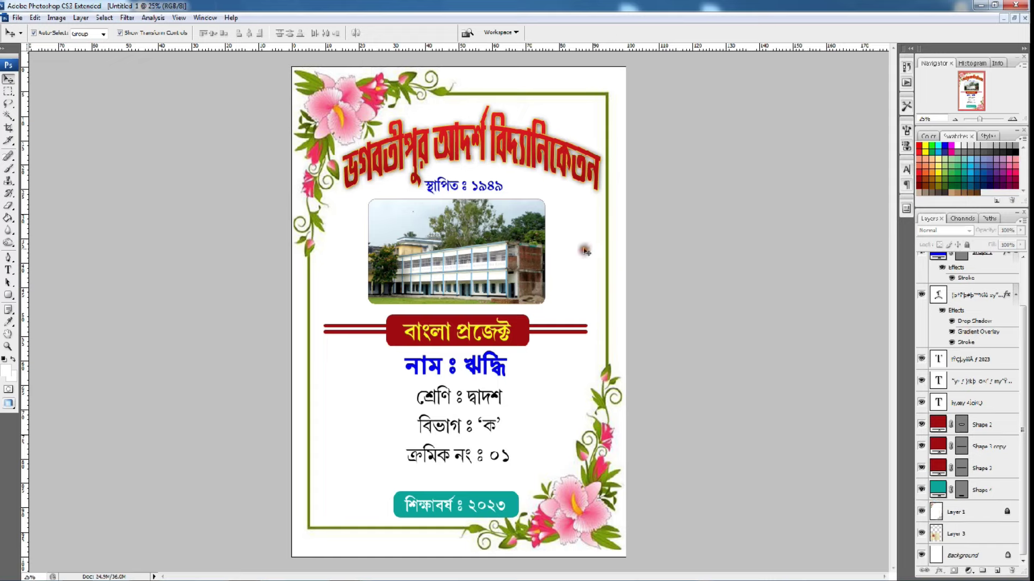
pyautogui.click(972, 518)
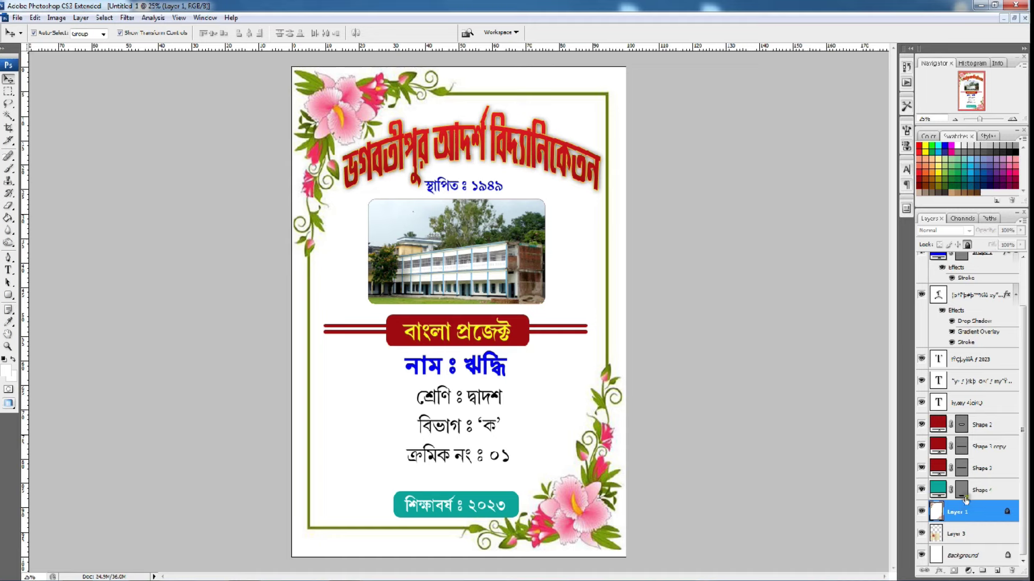
pyautogui.click(968, 245)
pyautogui.moveTo(987, 231)
pyautogui.mouseDown()
pyautogui.moveTo(957, 235)
pyautogui.moveTo(966, 241)
pyautogui.mouseUp()
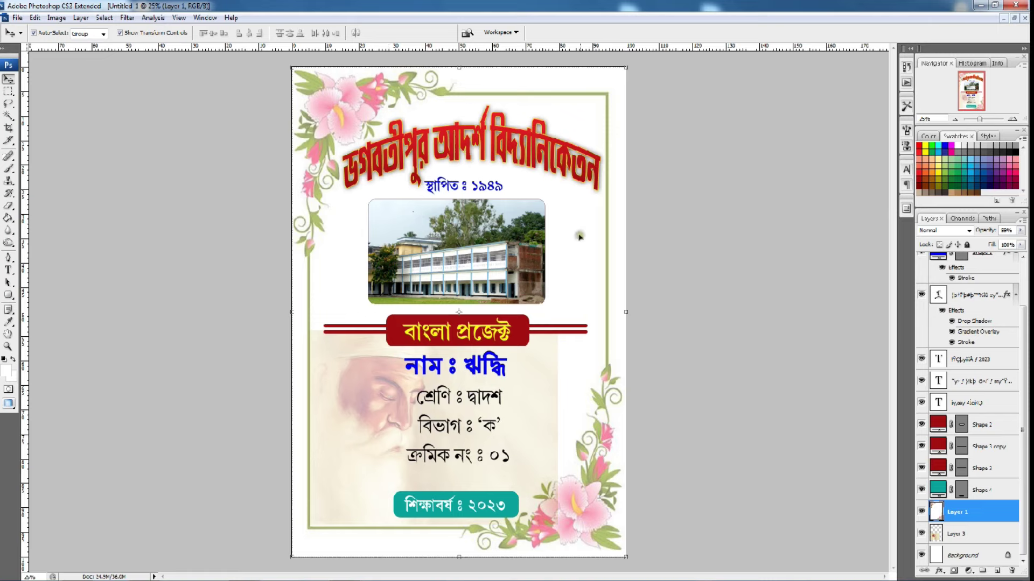
# Step: Undo the accidental flower-frame change and nudge the frame up slightly
pyautogui.moveTo(577, 235); pyautogui.dragTo(550, 237)
pyautogui.hotkey('ctrl', 'z')
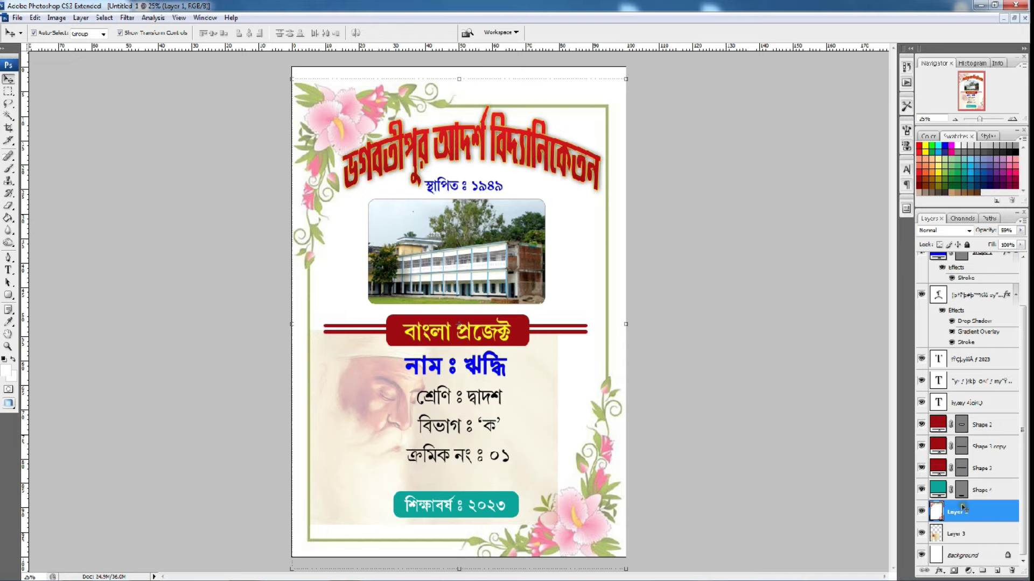
pyautogui.moveTo(579, 100); pyautogui.dragTo(576, 84)
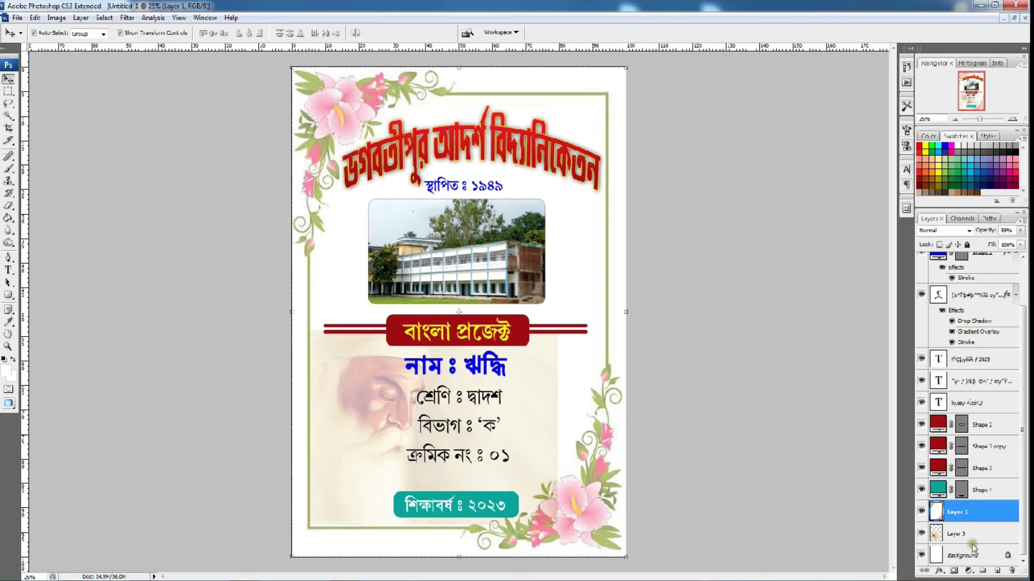
# Step: Shift the portrait (Layer 3) left to the page edge, undoing an accidental frame move
pyautogui.click(954, 534)
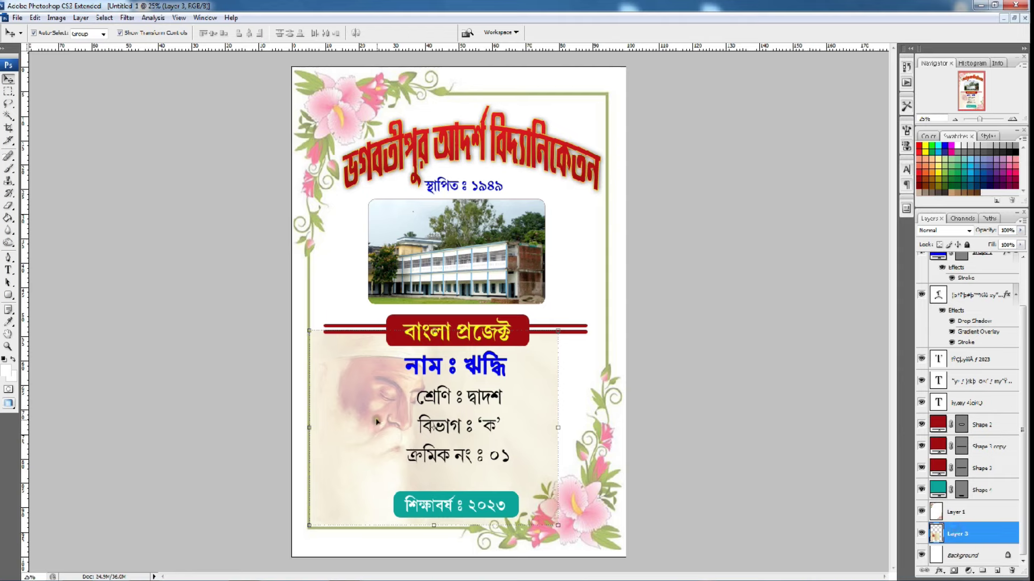
pyautogui.moveTo(380, 433); pyautogui.dragTo(374, 429)
pyautogui.hotkey('ctrl', 'z')
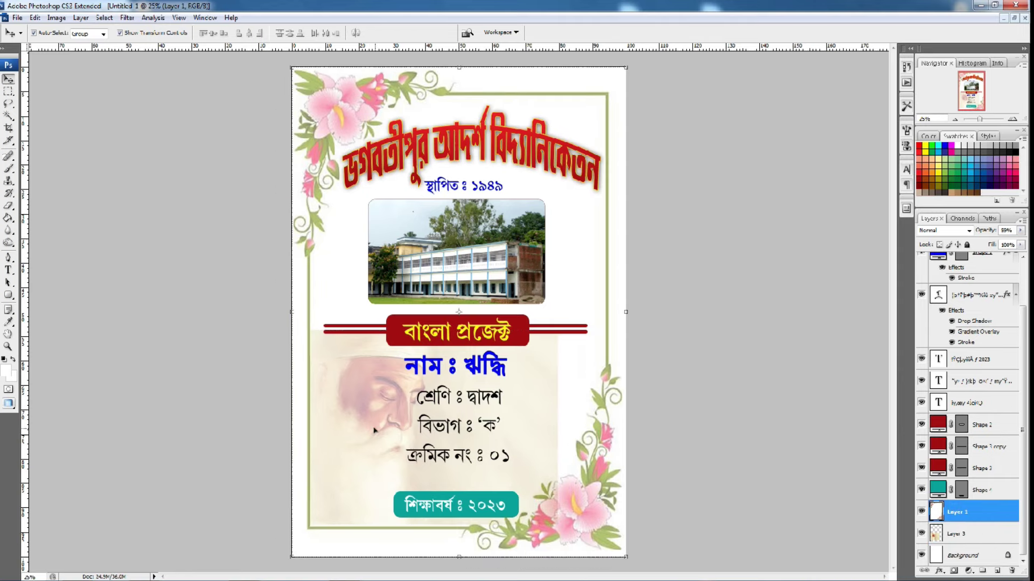
pyautogui.click(967, 534)
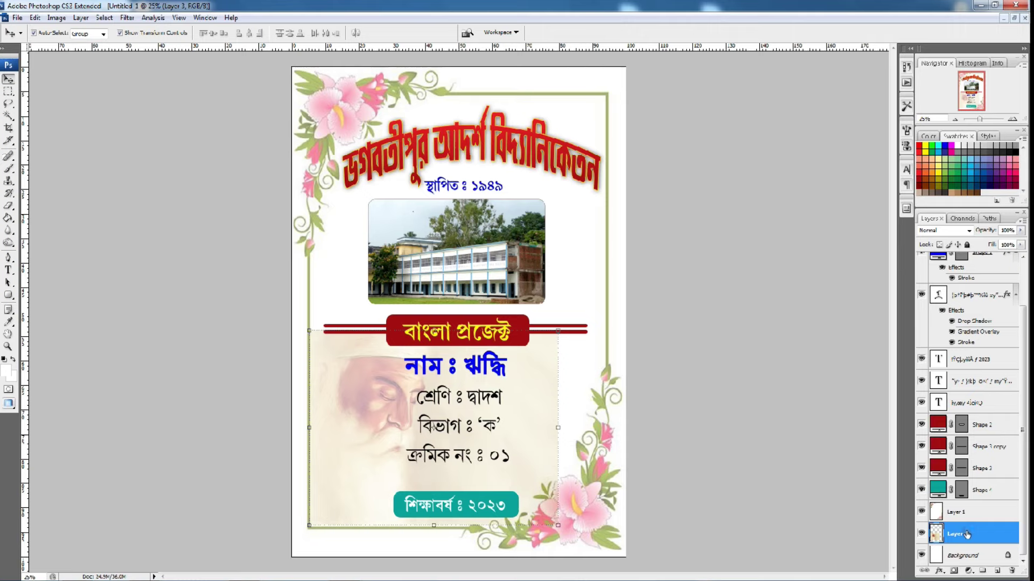
pyautogui.moveTo(431, 426)
pyautogui.mouseDown()
pyautogui.moveTo(412, 428)
pyautogui.moveTo(413, 443)
pyautogui.mouseUp()
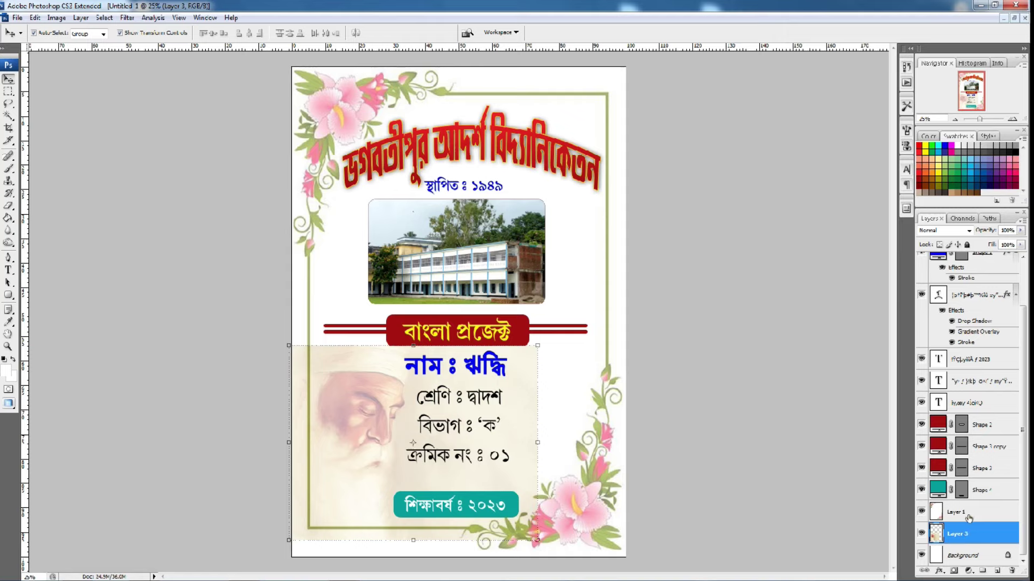
pyautogui.click(969, 516)
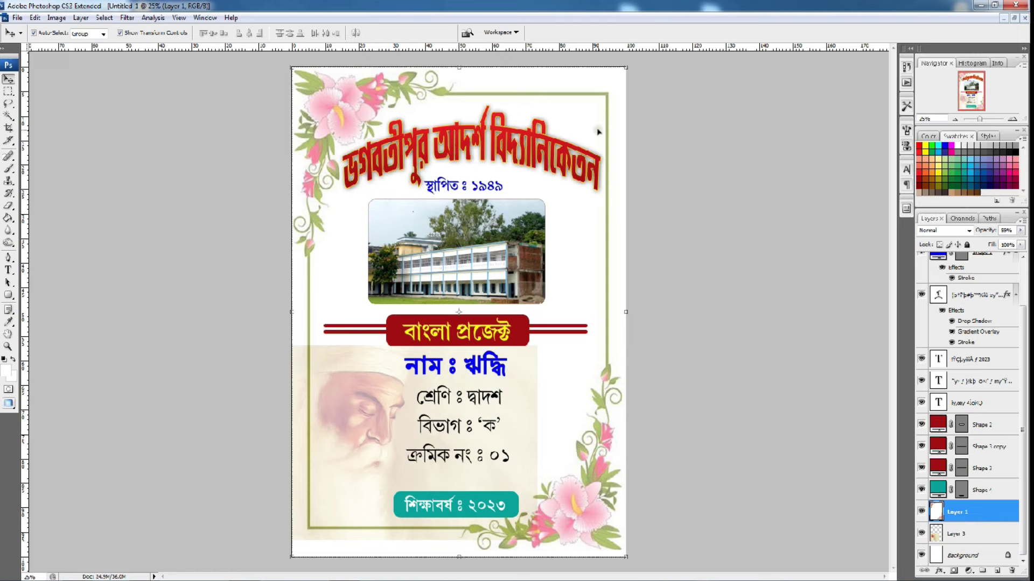
# Step: Set the Eraser to a soft round 401 px brush and test-erase a patch, then undo
pyautogui.click(9, 205)
pyautogui.rightClick(352, 388)
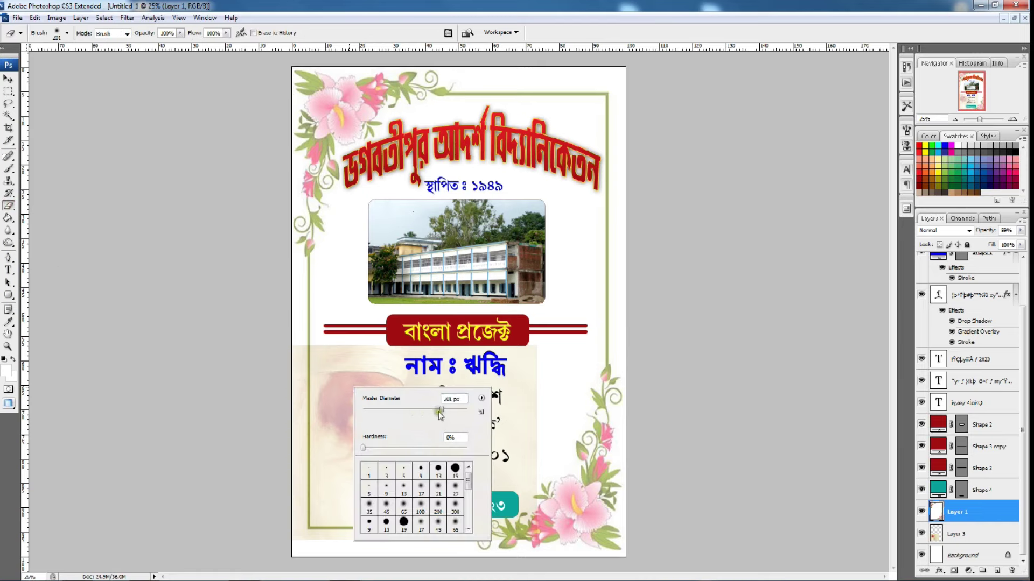
pyautogui.click(455, 494)
pyautogui.moveTo(443, 410); pyautogui.dragTo(451, 410)
pyautogui.click(186, 312)
pyautogui.click(357, 423)
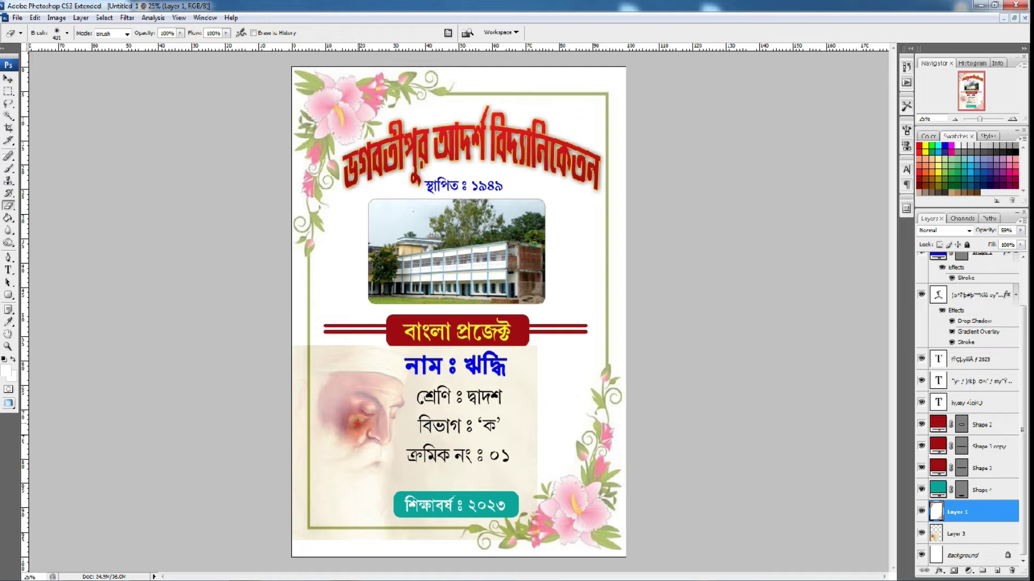
pyautogui.hotkey('ctrl', 'z')
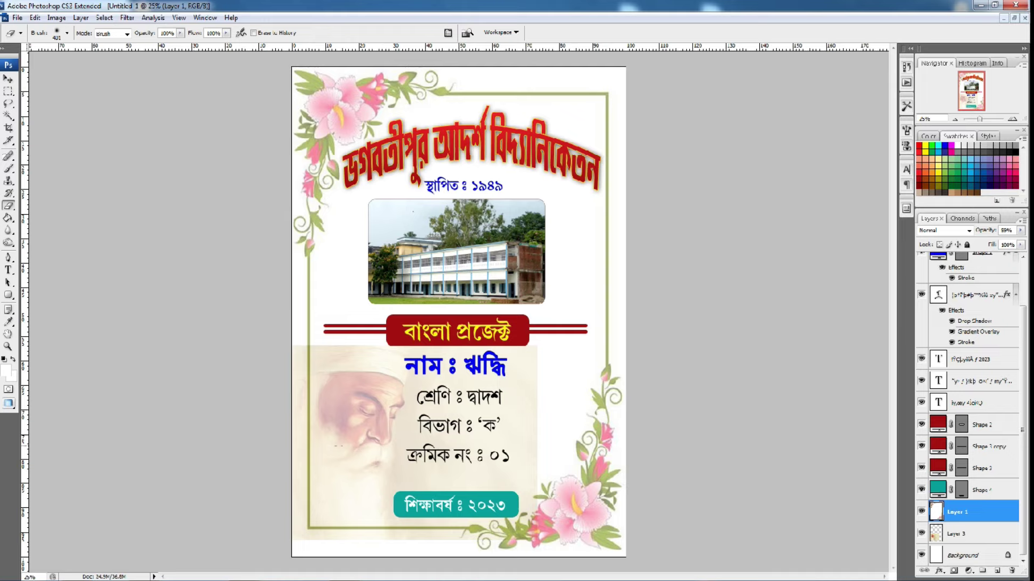
# Step: Erase the white over the face with a 911 px soft brush; set frame opacity to 100%
pyautogui.rightClick(530, 403)
pyautogui.moveTo(602, 427); pyautogui.dragTo(642, 426)
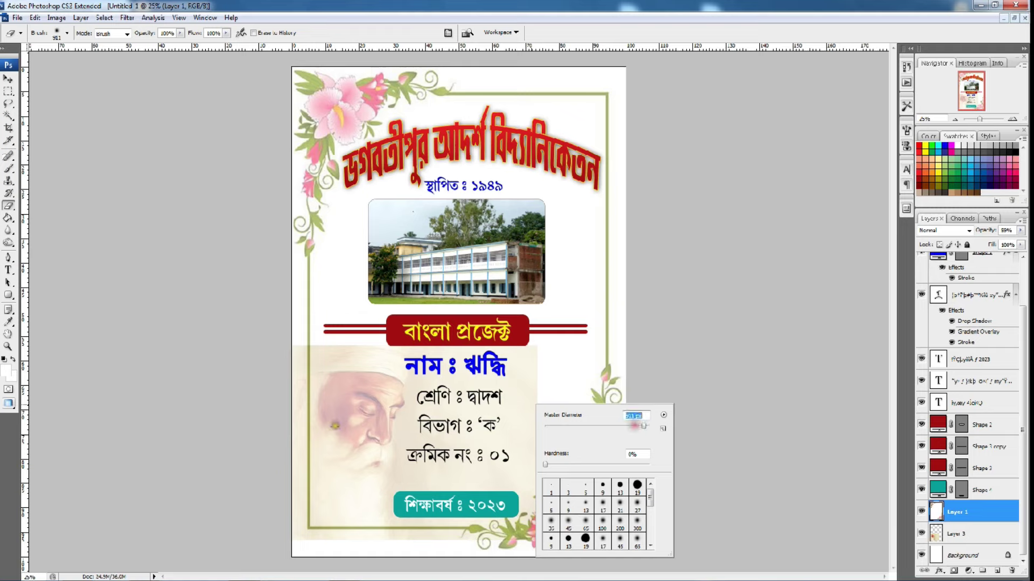
pyautogui.click(354, 424)
pyautogui.click(368, 452)
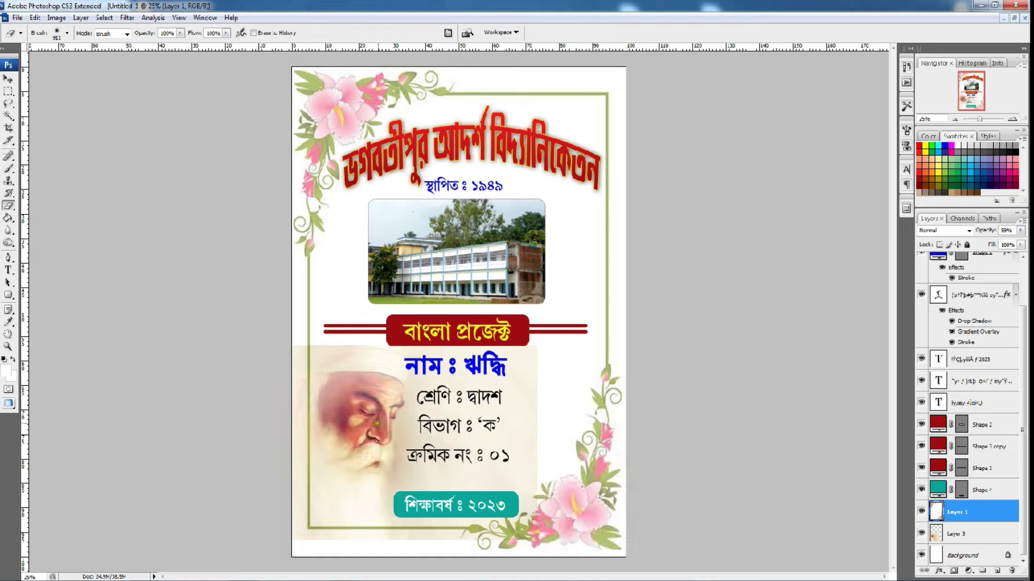
pyautogui.click(376, 425)
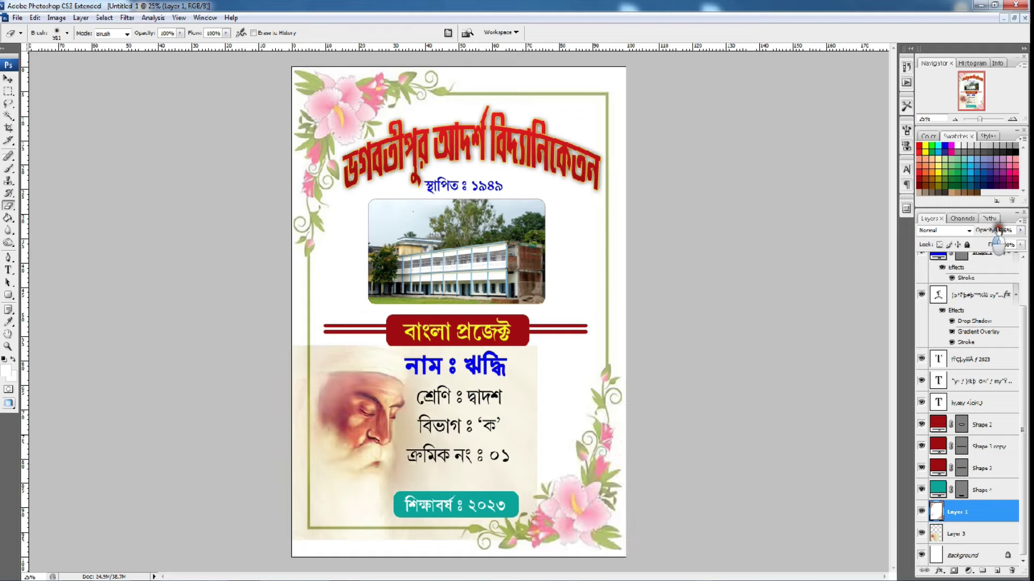
pyautogui.moveTo(985, 231); pyautogui.dragTo(1026, 234)
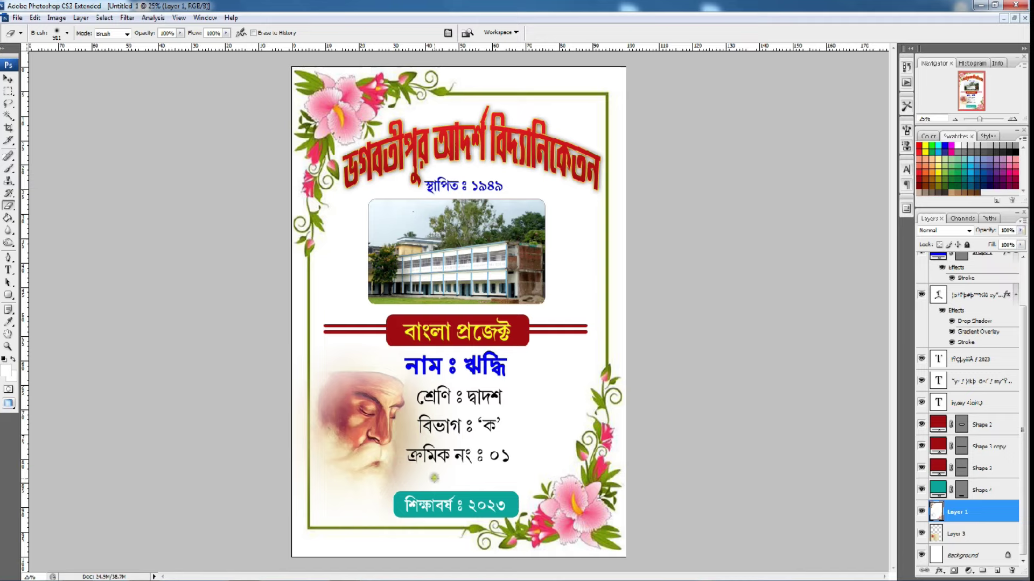
# Step: Zoom in on the blended portrait, try erasing more white, then undo it
pyautogui.click(1012, 119)
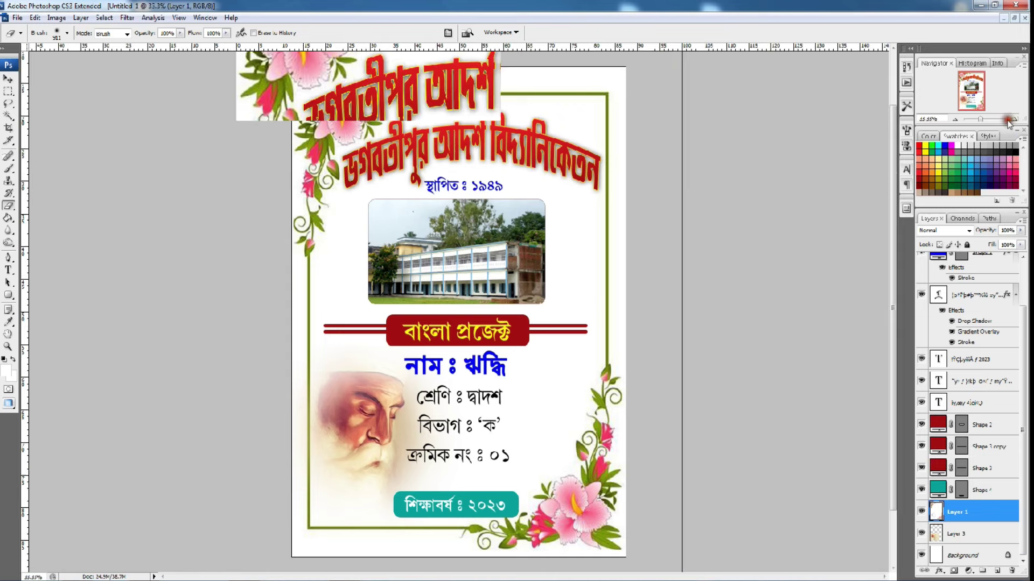
pyautogui.scroll(-1, 438, 172)
pyautogui.scroll(-1, 439, 172)
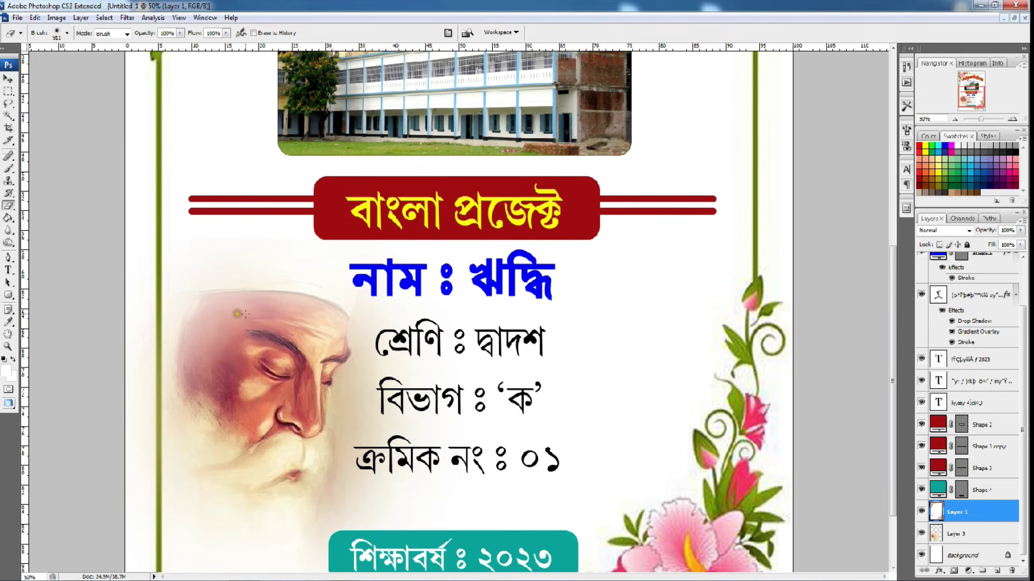
pyautogui.scroll(-1, 190, 571)
pyautogui.scroll(1, 379, 549)
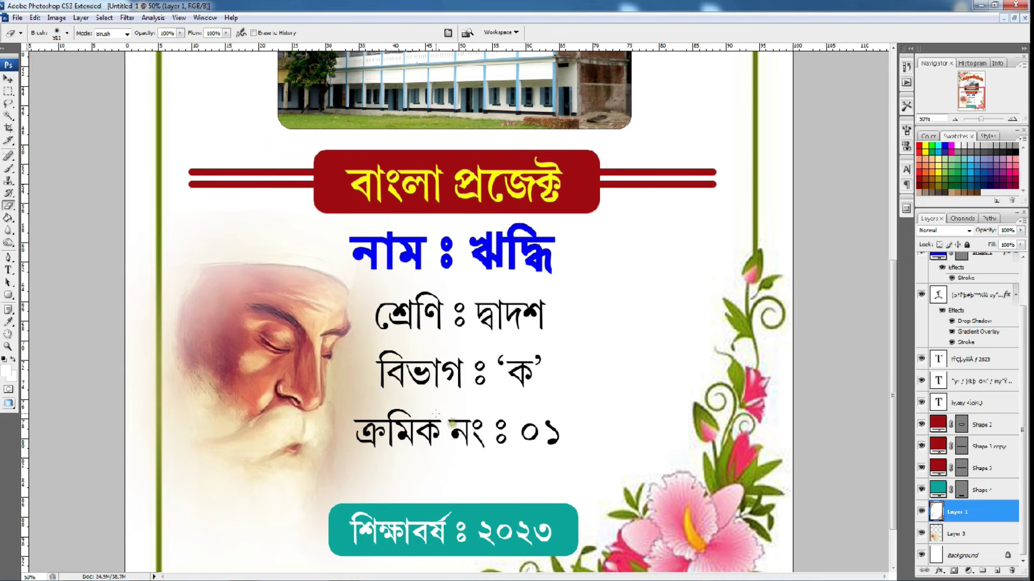
pyautogui.moveTo(529, 378); pyautogui.dragTo(157, 237)
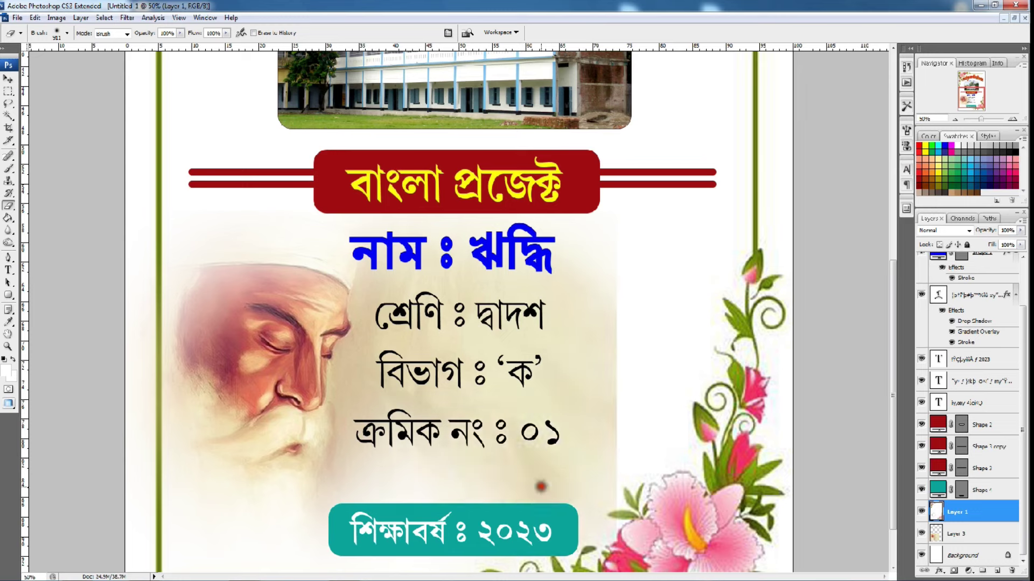
pyautogui.moveTo(737, 333); pyautogui.dragTo(673, 517)
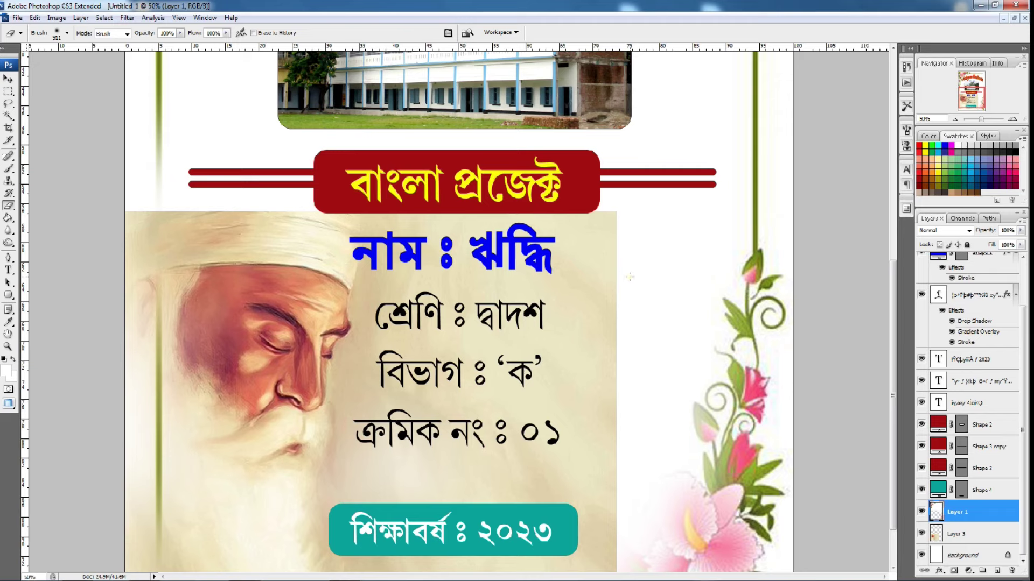
pyautogui.hotkey('ctrl', 'alt', 'z')
pyautogui.hotkey('ctrl', 'alt', 'z')
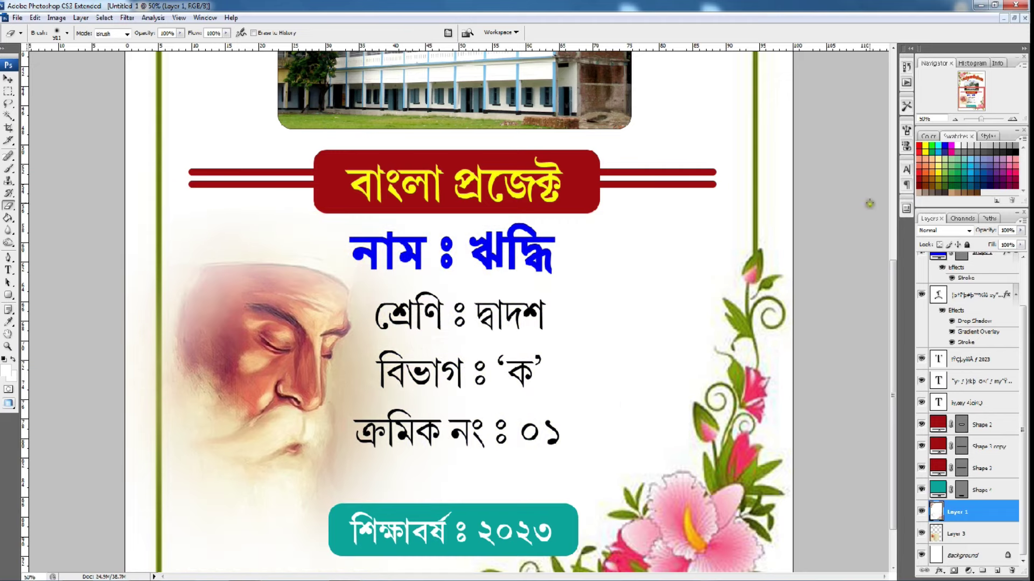
# Step: Zoom back out to the whole page and open the OCB reference cover image
pyautogui.click(955, 118)
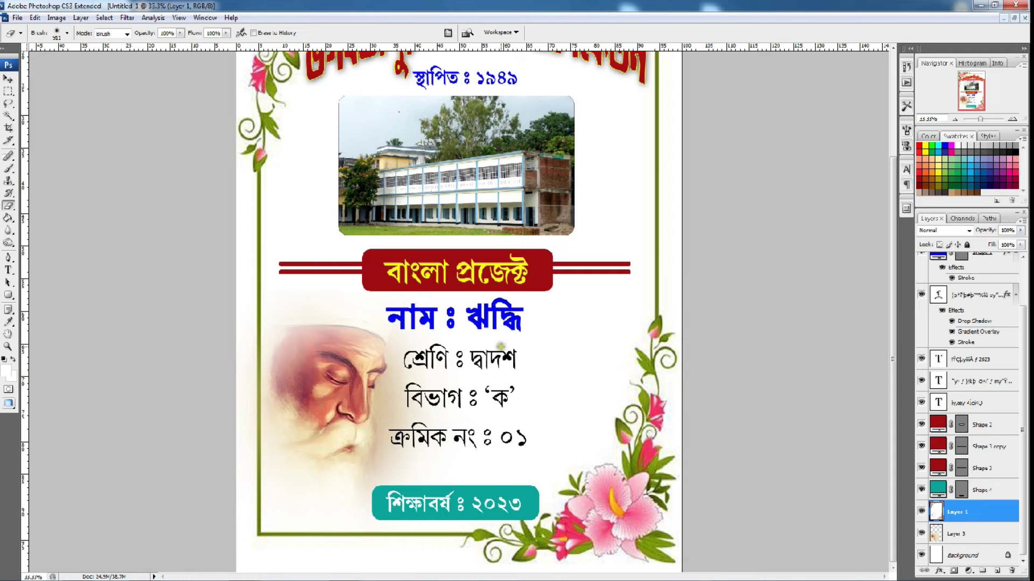
pyautogui.scroll(2, 501, 347)
pyautogui.scroll(2, 500, 347)
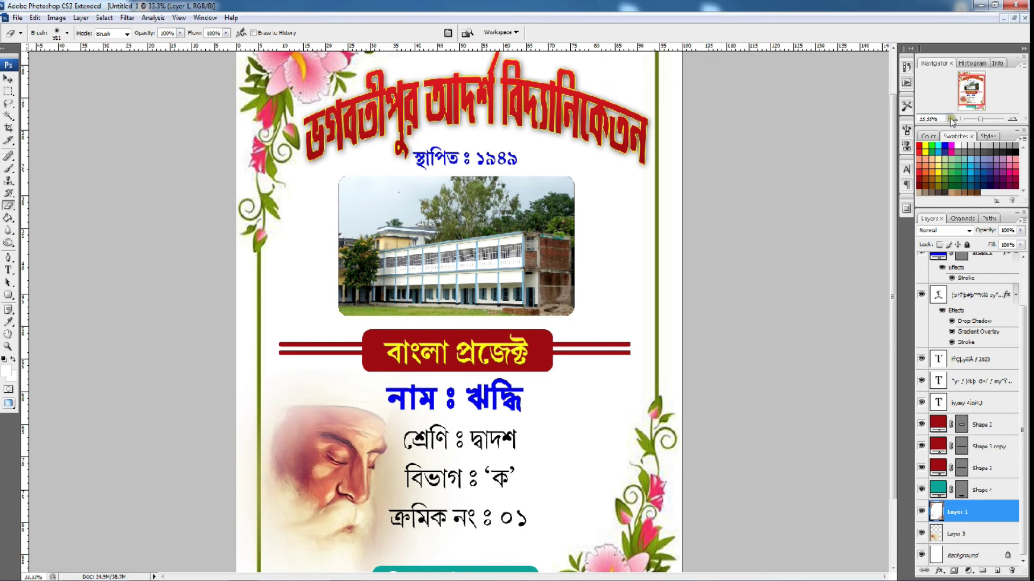
pyautogui.click(954, 119)
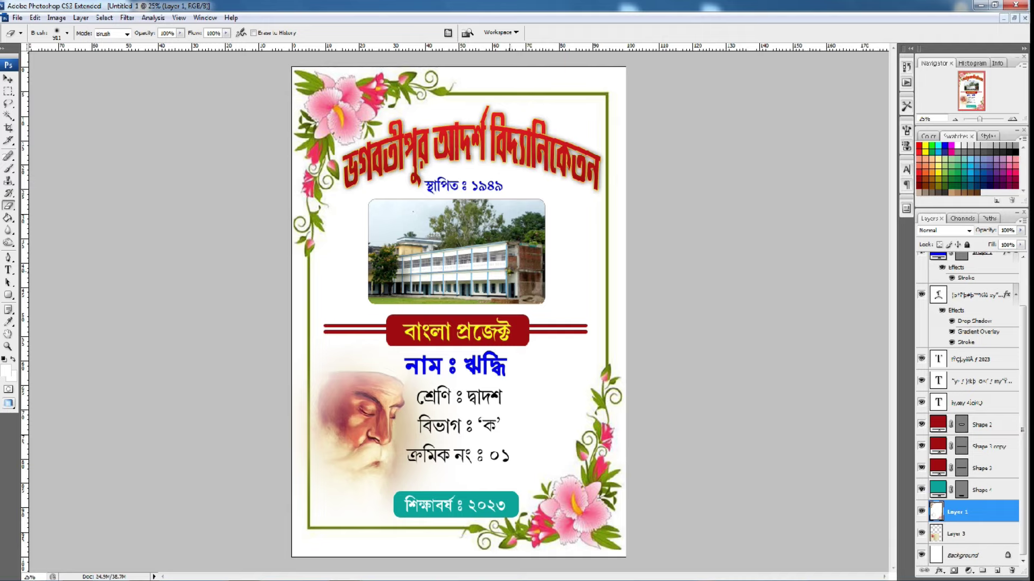
pyautogui.click(356, 579)
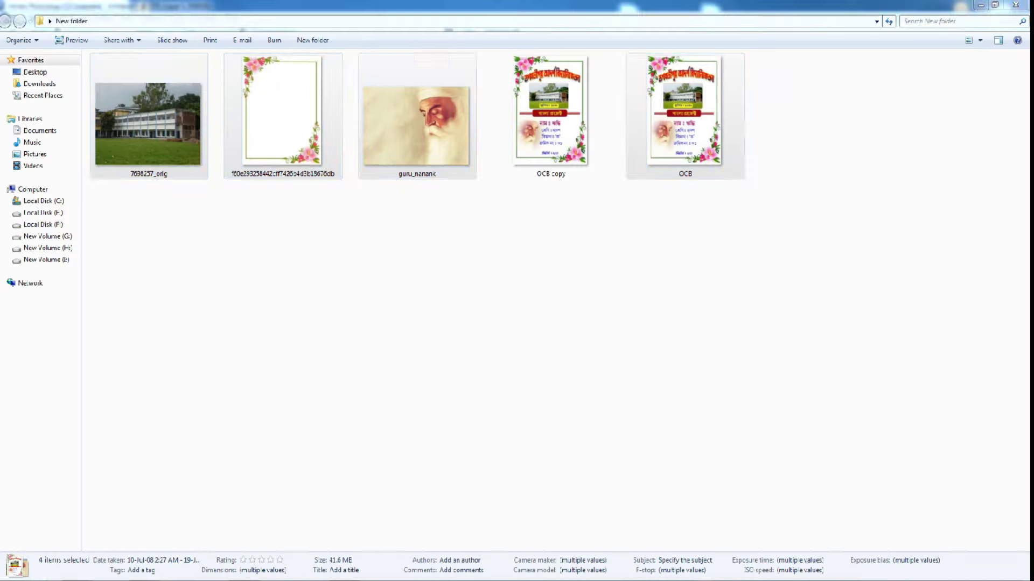
pyautogui.doubleClick(698, 115)
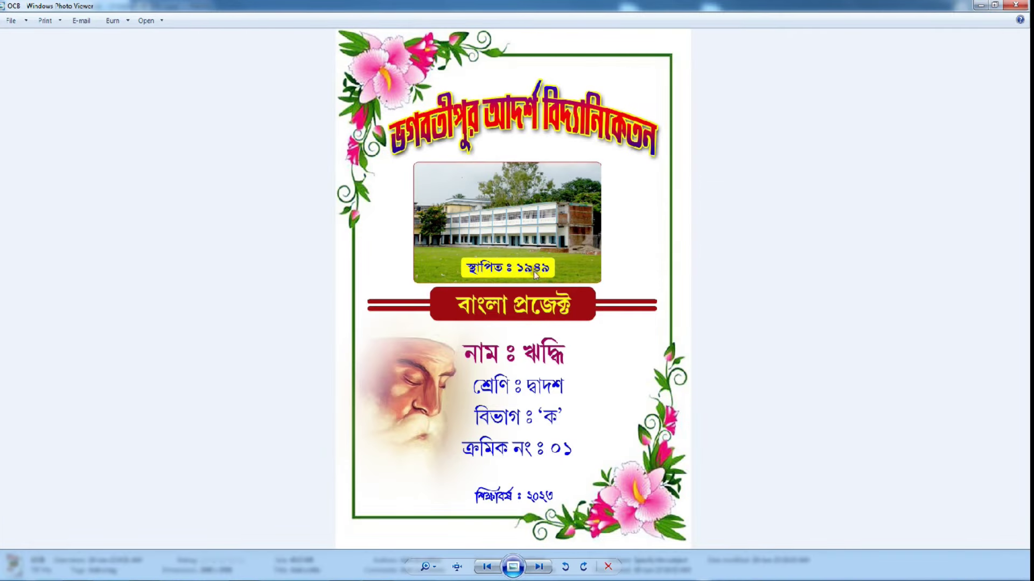
# Step: Compare the Photoshop design beside the OCB image, then maximize Photoshop with the Move tool
pyautogui.hotkey('alt', 'Tab')
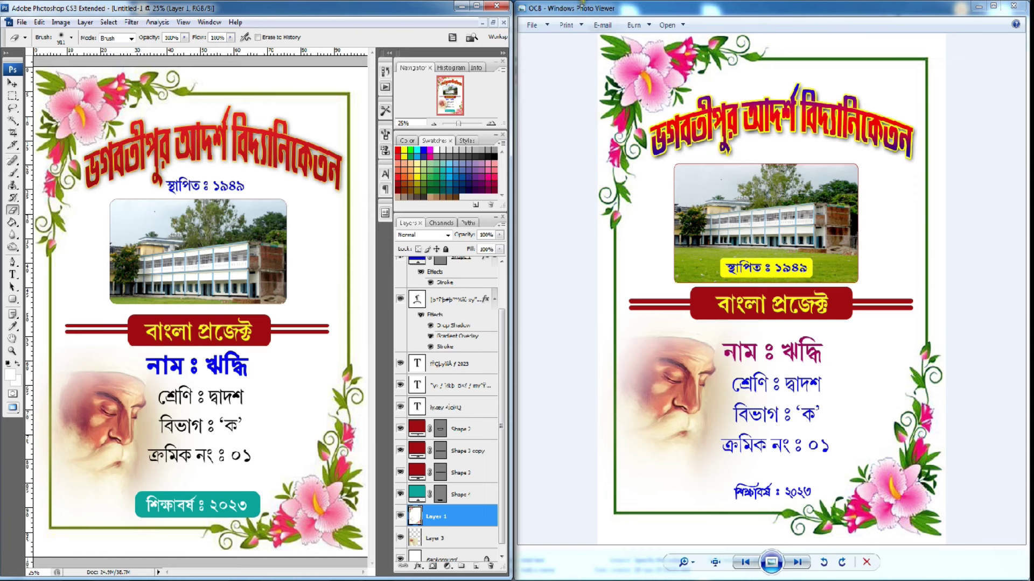
pyautogui.click(475, 6)
pyautogui.press('v')
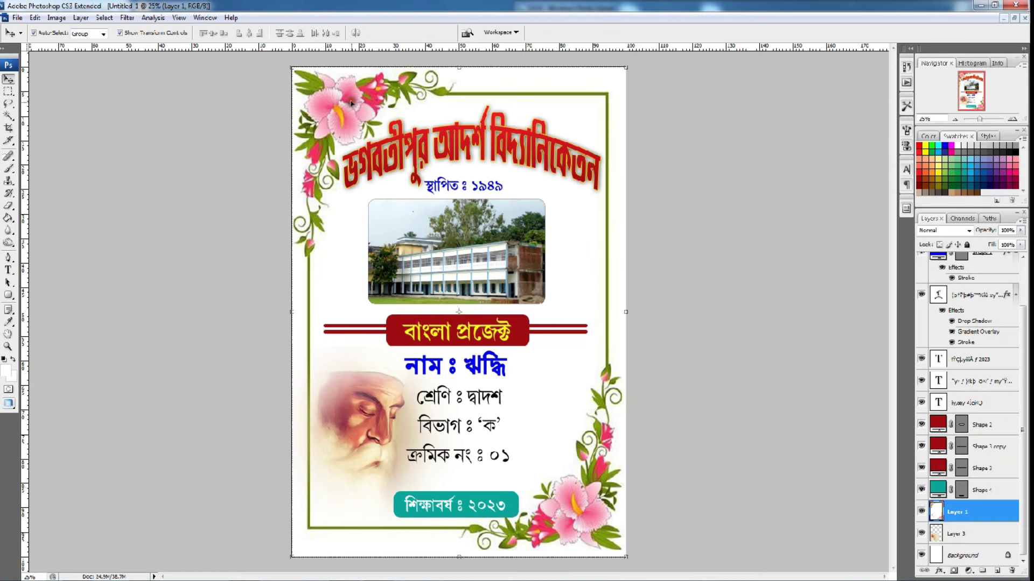
# Step: Delete the floral frame layer (Layer 1) and the portrait layer (Layer 3)
pyautogui.hotkey('alt', '[')
pyautogui.hotkey('ctrl', 'z')
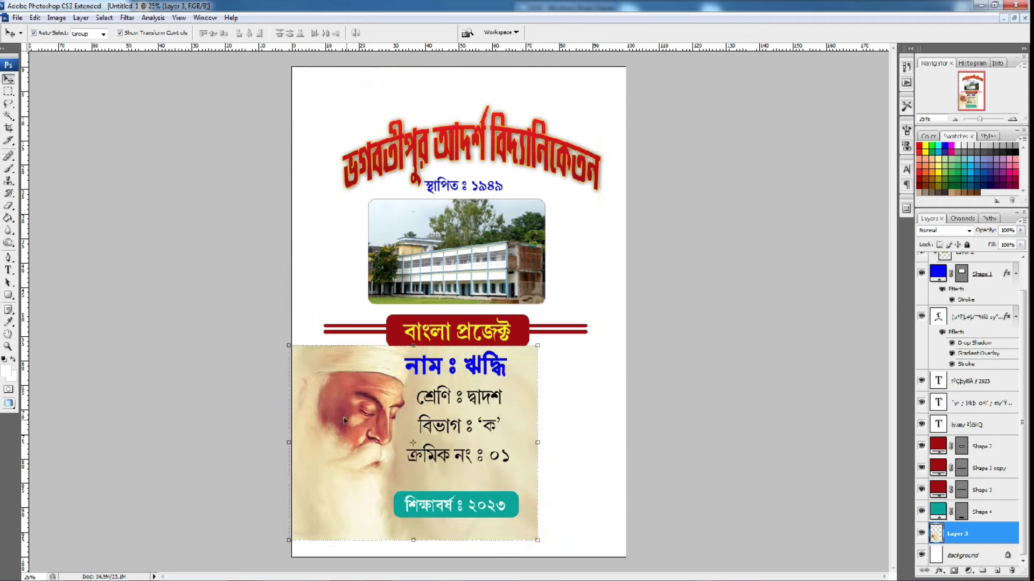
pyautogui.press('Delete')
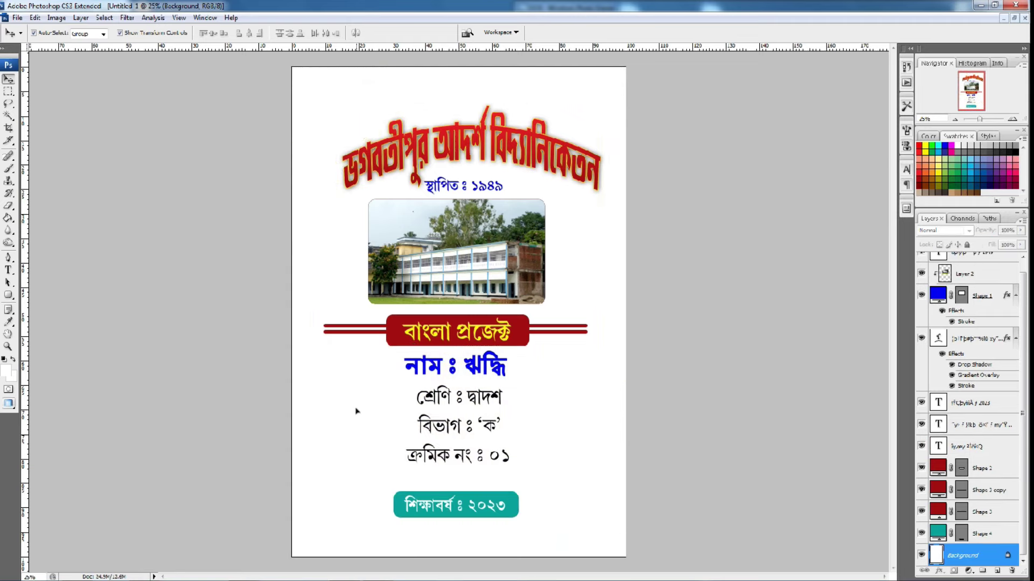